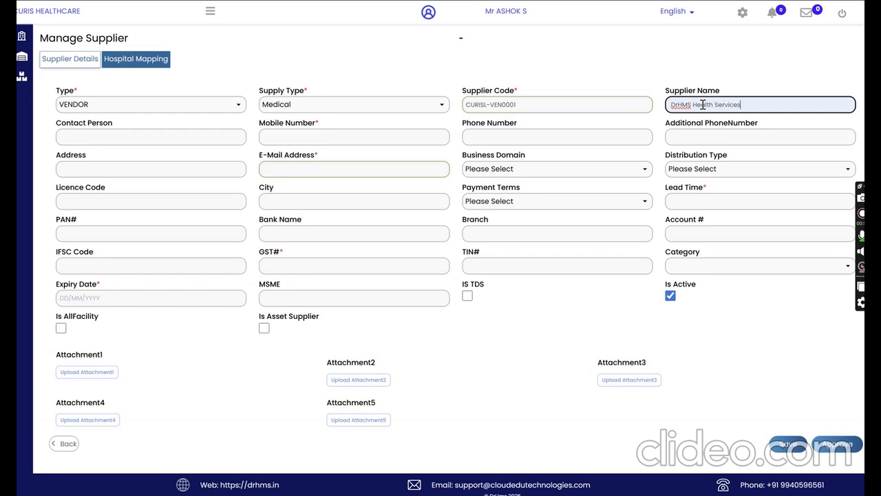
Step: Fill in the supplier's mobile number, contact person's name and e-mail address
left_click(276, 138)
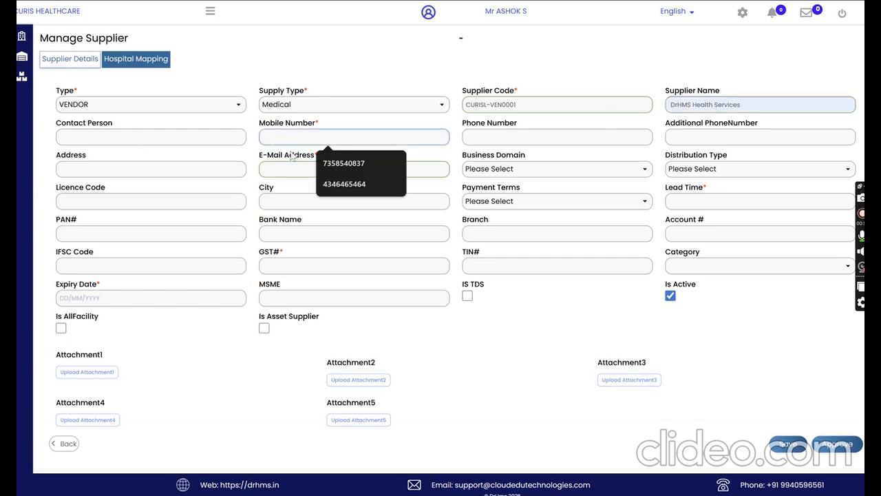
left_click(344, 163)
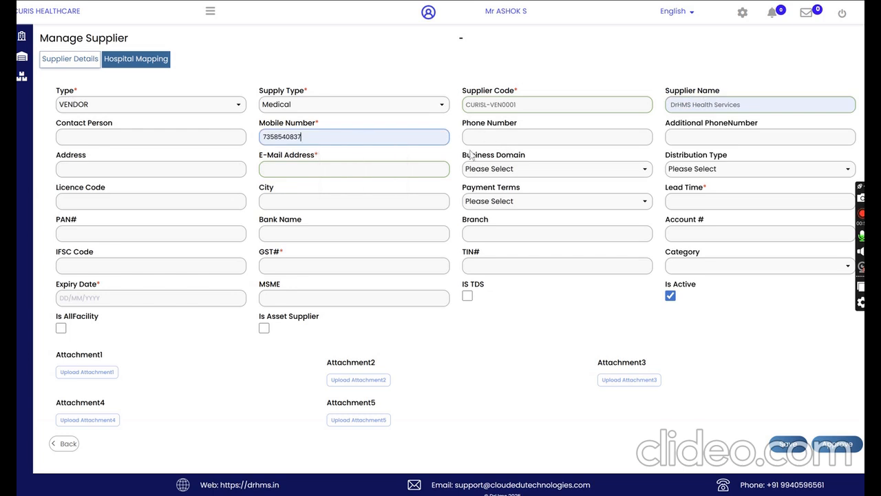
left_click(171, 136)
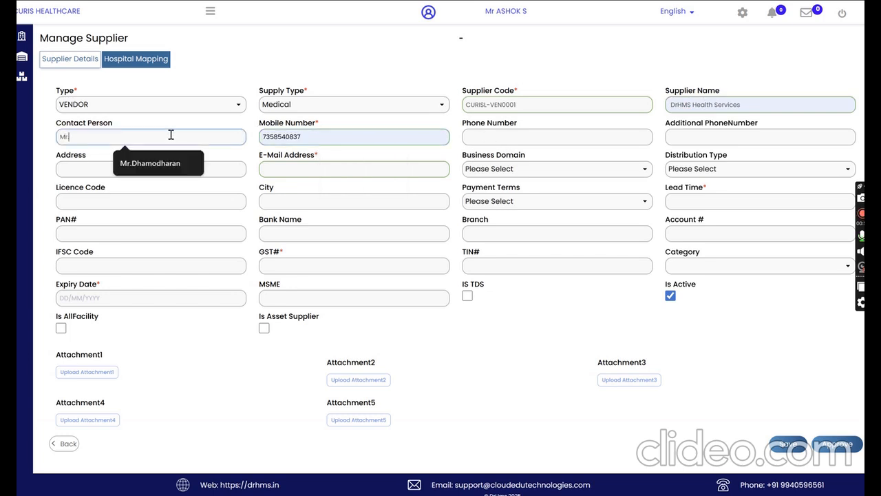
type("Mr.Dhamu")
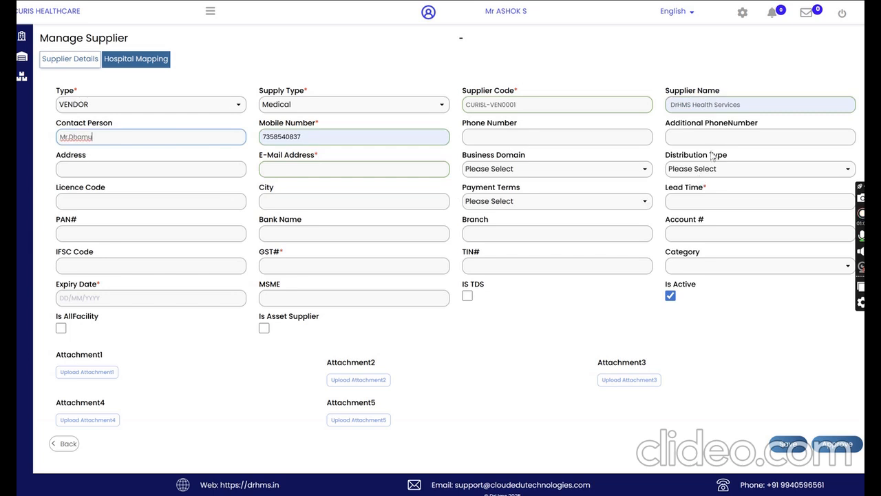
left_click(167, 172)
left_click(344, 168)
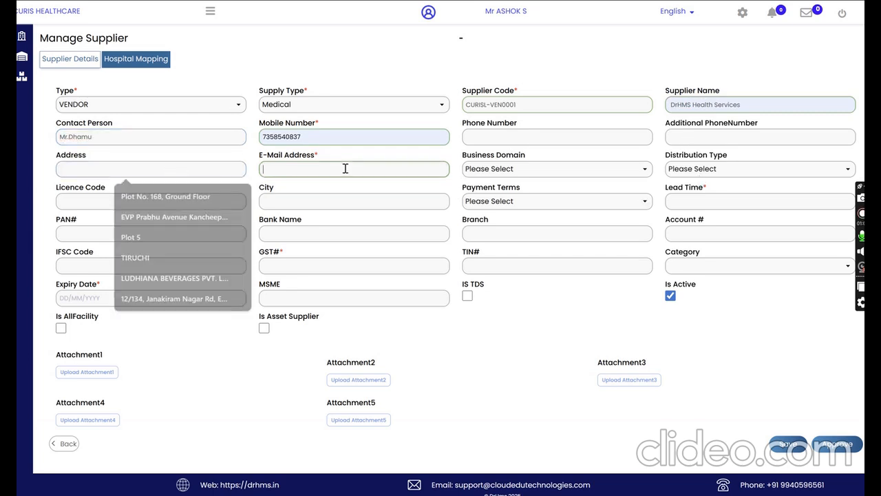
left_click(366, 194)
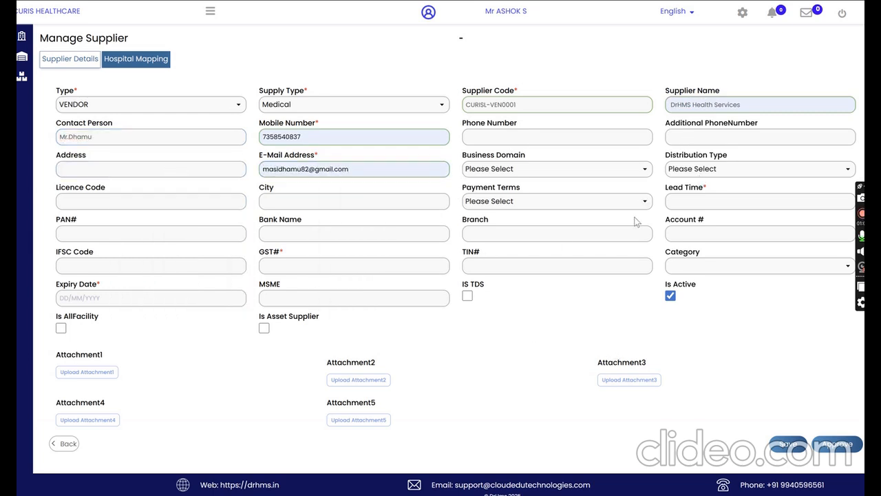
Step: Set the supplier's lead time to 2 and the payment terms to 60 Days
left_click(690, 202)
left_click(732, 228)
left_click(531, 201)
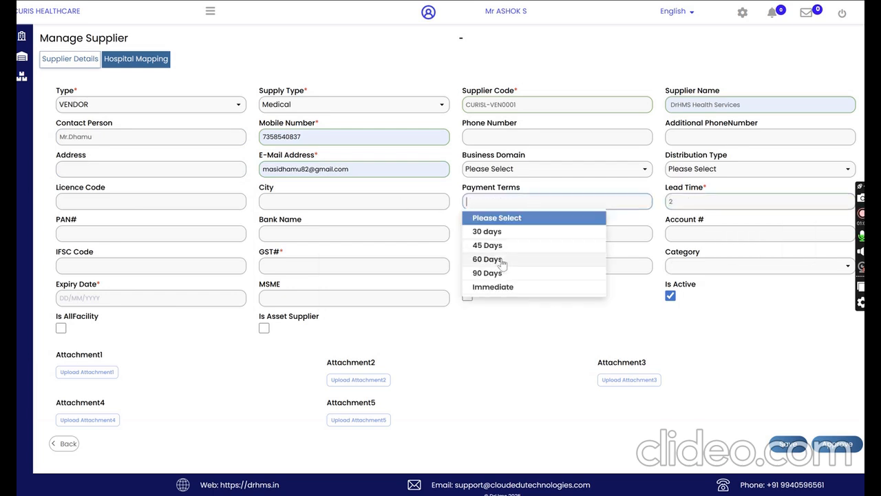
left_click(503, 260)
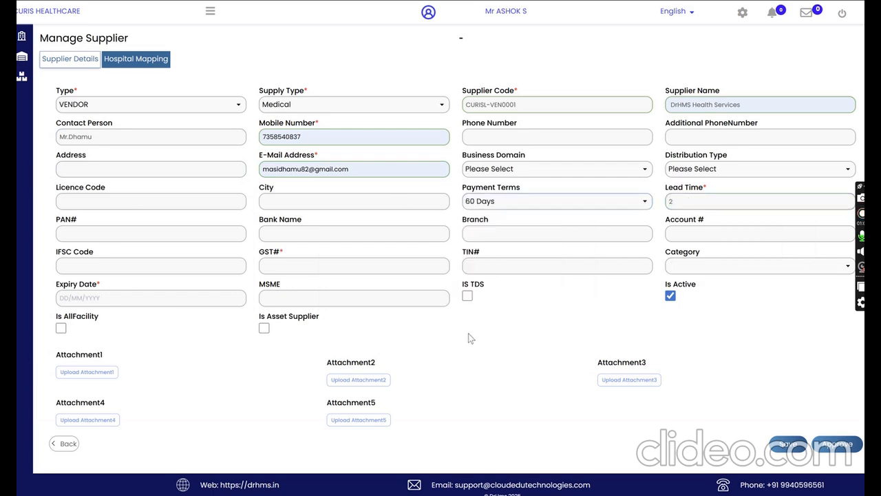
Step: Enter the supplier's PAN and bank details: bank name HDFC, branch Annannager, and the account number
left_click(82, 236)
type("3434")
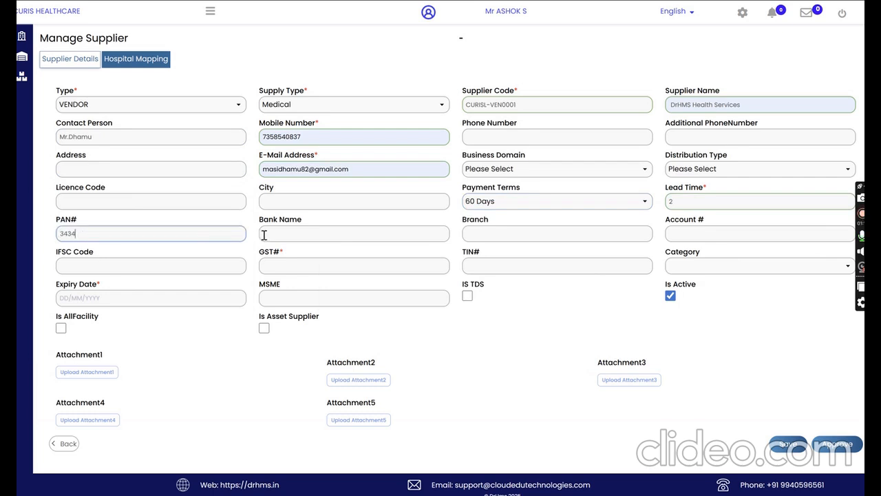
type("34")
left_click(289, 234)
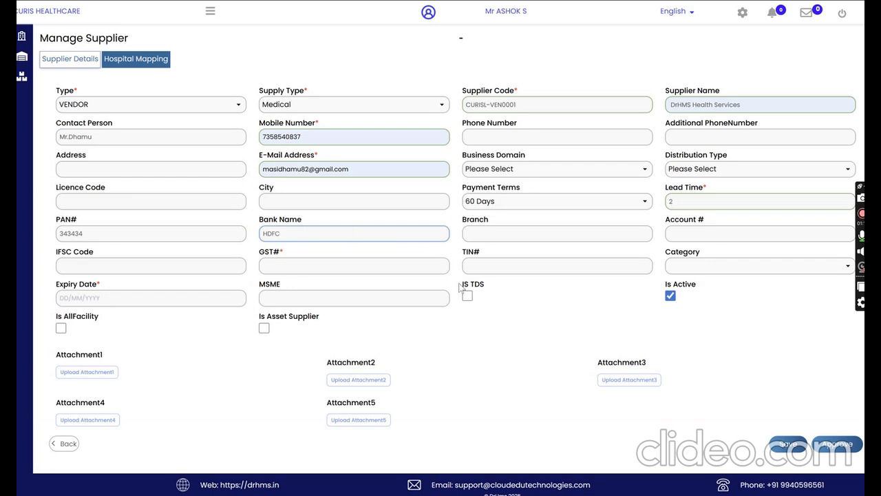
left_click(491, 237)
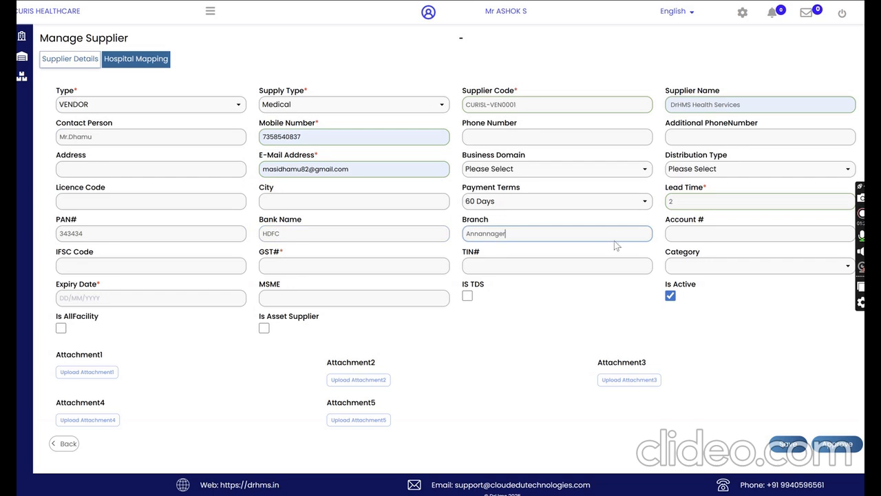
left_click(676, 234)
type("34534534535345")
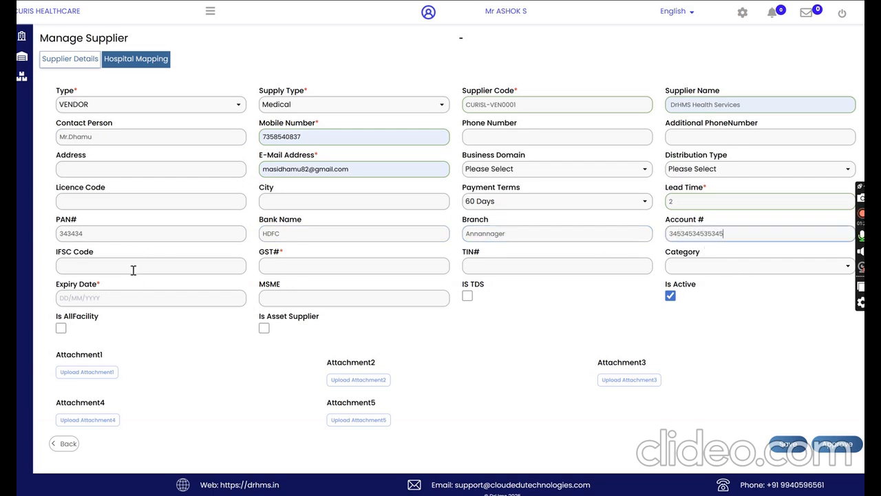
Step: Fill in the supplier's IFSC code and GST number
left_click(133, 268)
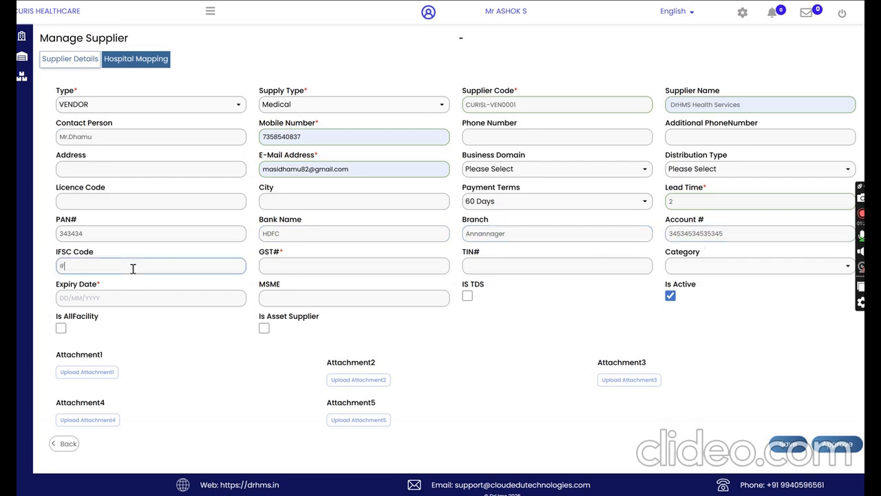
type("IFSC93834883")
left_click(289, 267)
type("3453353455")
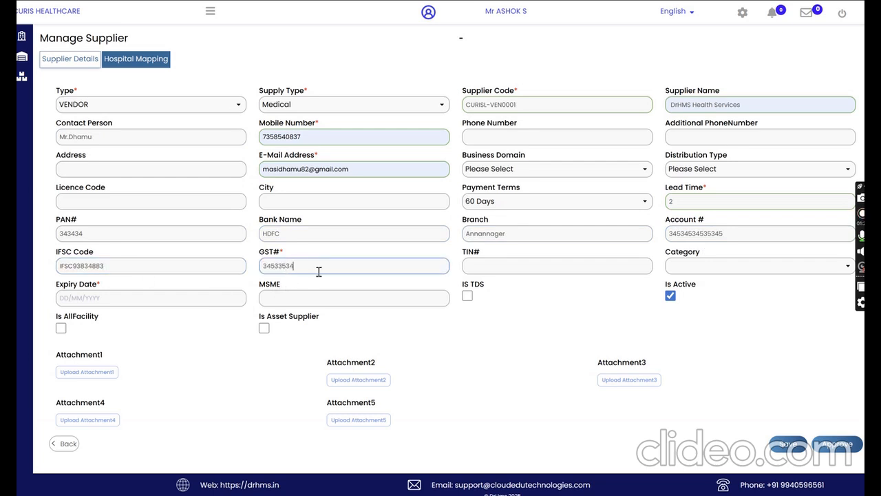
left_click(510, 265)
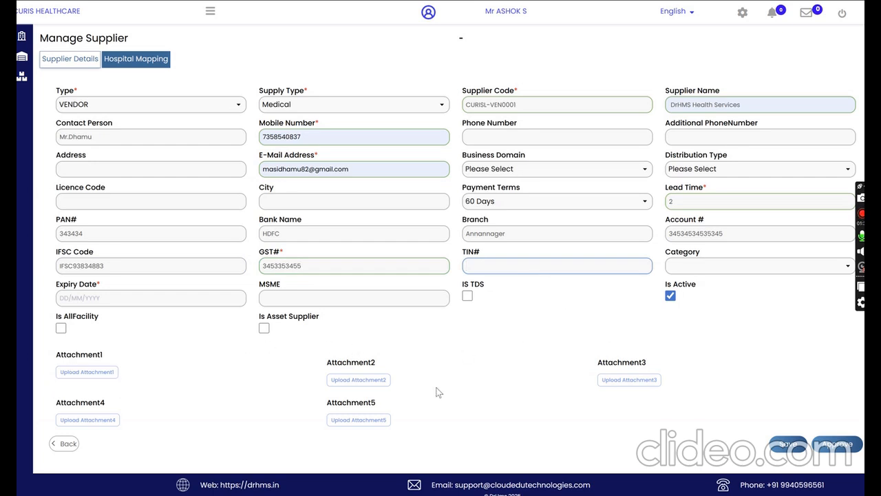
Step: Upload the xray JPG file from the Desktop folder as Attachment1 of the supplier
left_click(72, 376)
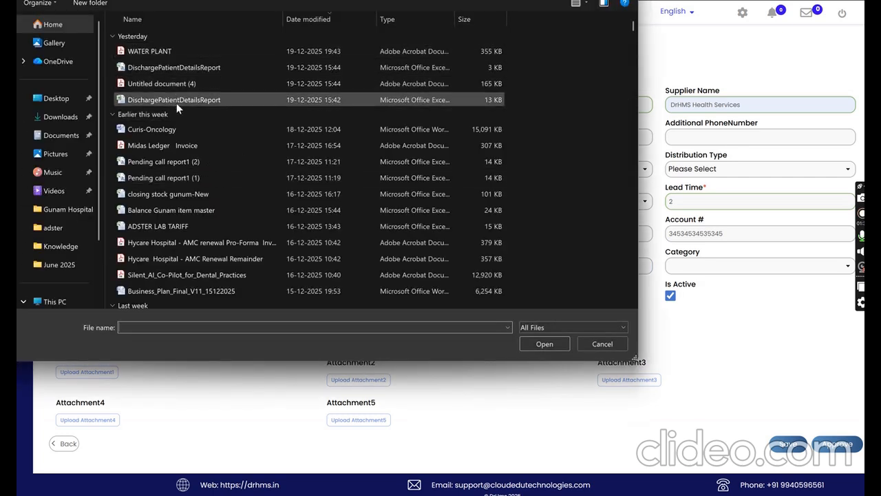
left_click(166, 161)
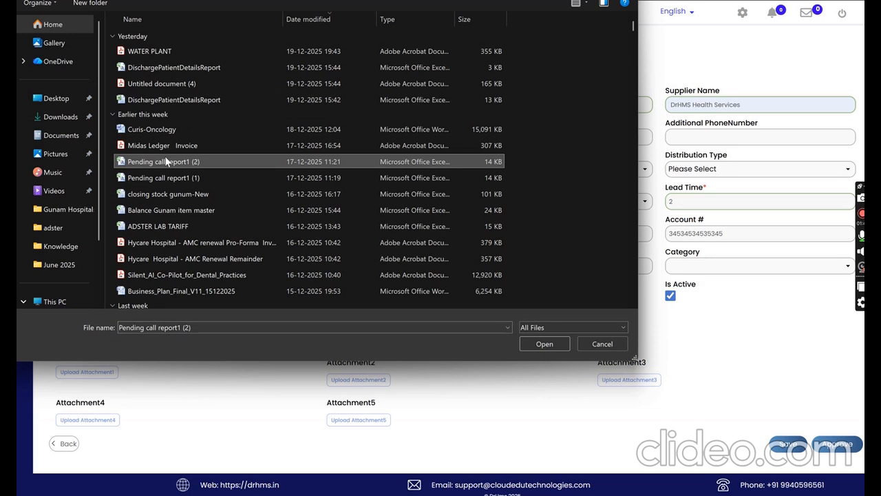
key("x")
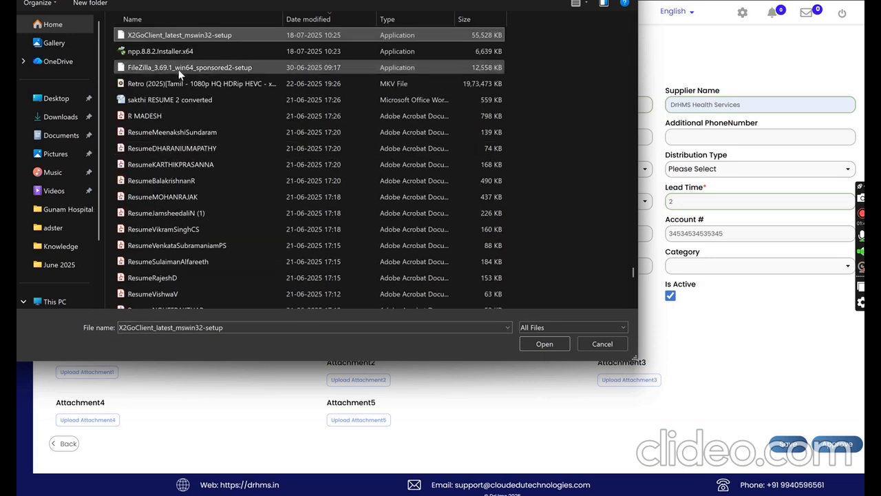
left_click(177, 216)
left_click(58, 98)
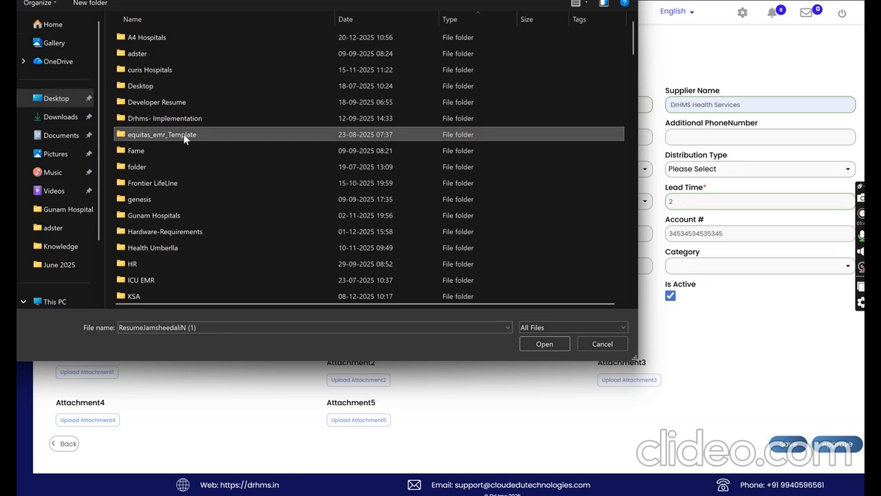
key("x")
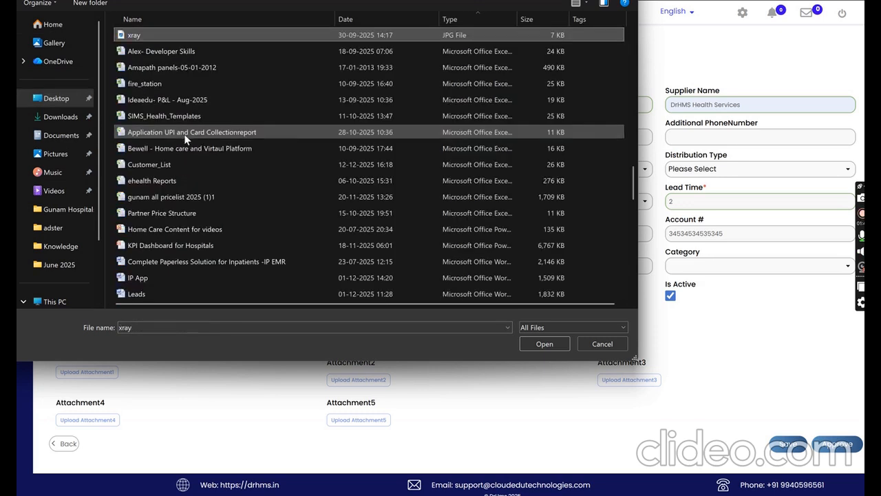
double_click(150, 34)
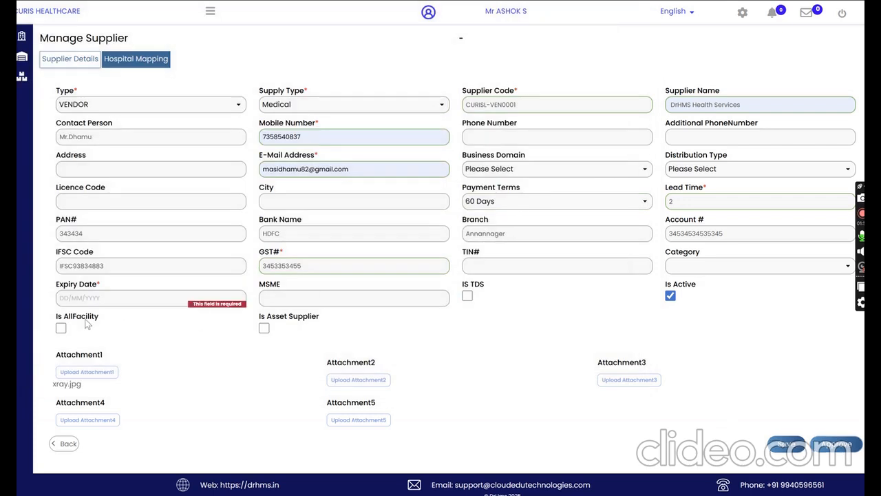
Step: Set the supplier's expiry date to 10/01/2026 and approve the supplier record
left_click(86, 298)
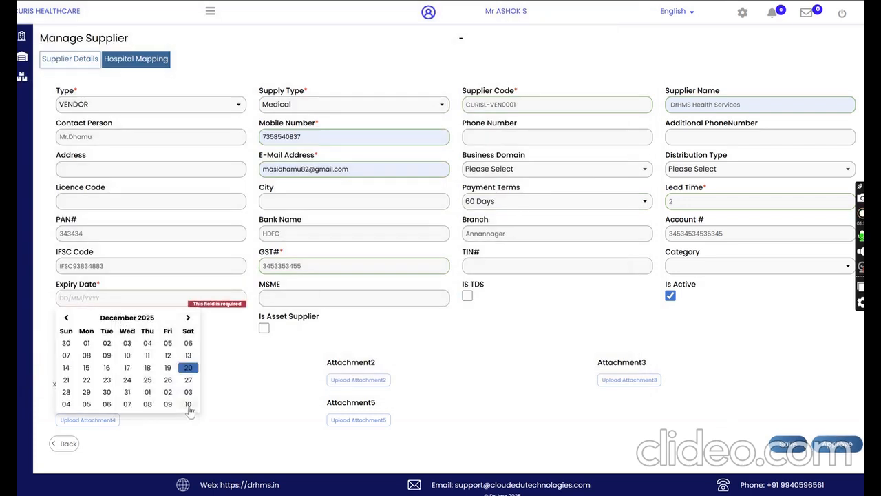
left_click(188, 405)
left_click(850, 448)
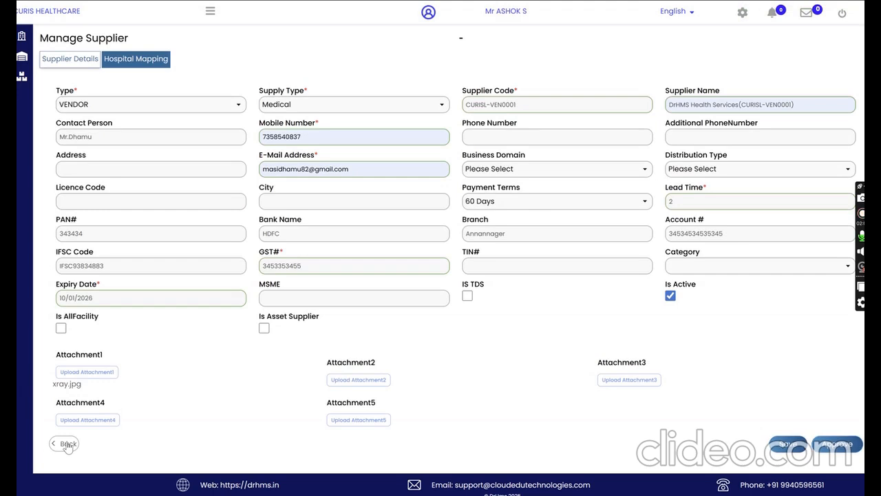
left_click(839, 446)
Step: Reopen the DrHMS Health Services record from Supplier Masters and check its hospital mapping
left_click(210, 11)
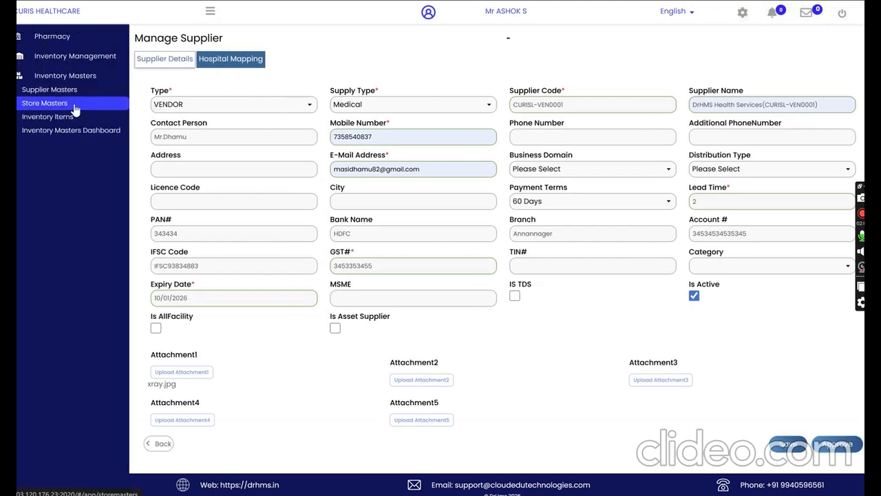
left_click(73, 92)
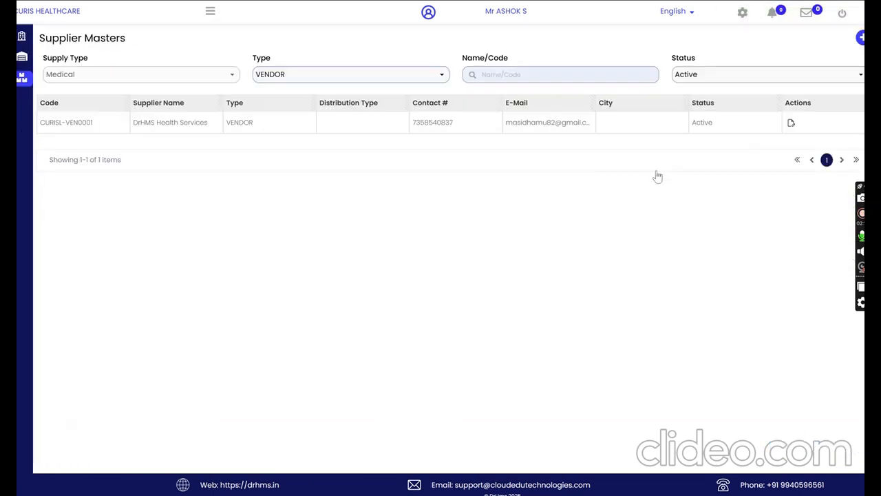
left_click(792, 123)
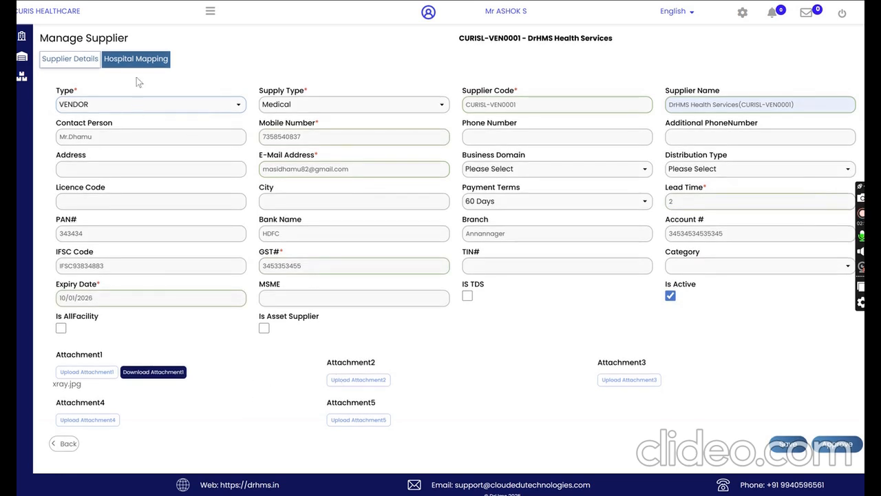
left_click(141, 60)
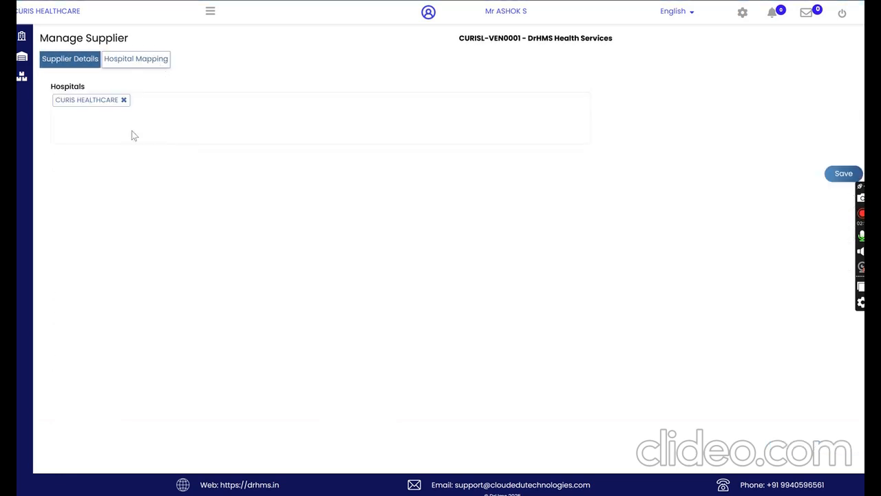
Step: Open the Inventory Items list and look through its Category, Type and Status filter options
left_click(211, 12)
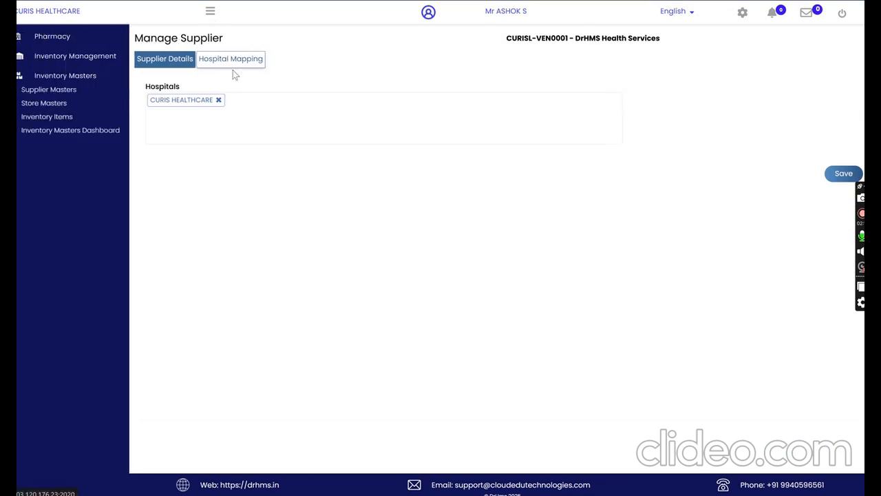
left_click(60, 122)
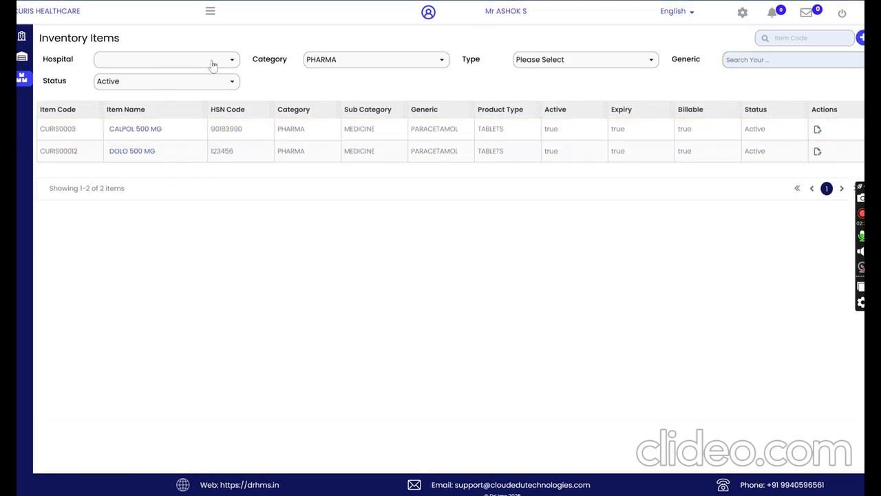
left_click(346, 58)
left_click(590, 89)
left_click(590, 60)
left_click(698, 96)
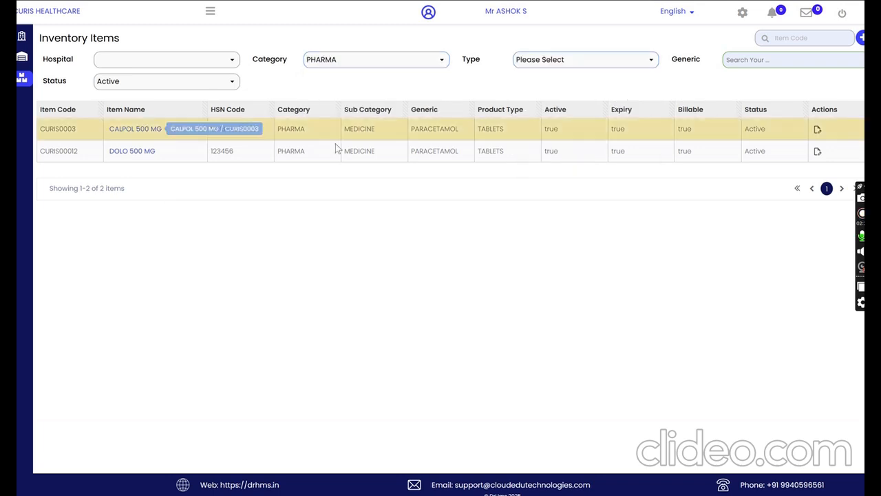
left_click(187, 81)
left_click(366, 92)
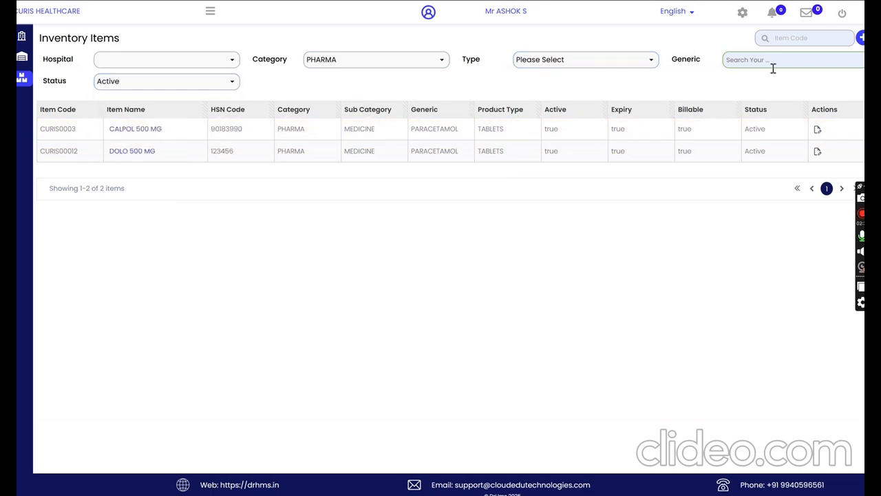
Step: Start a new inventory item named TEST Tablet and copy that name into the item description
left_click(859, 38)
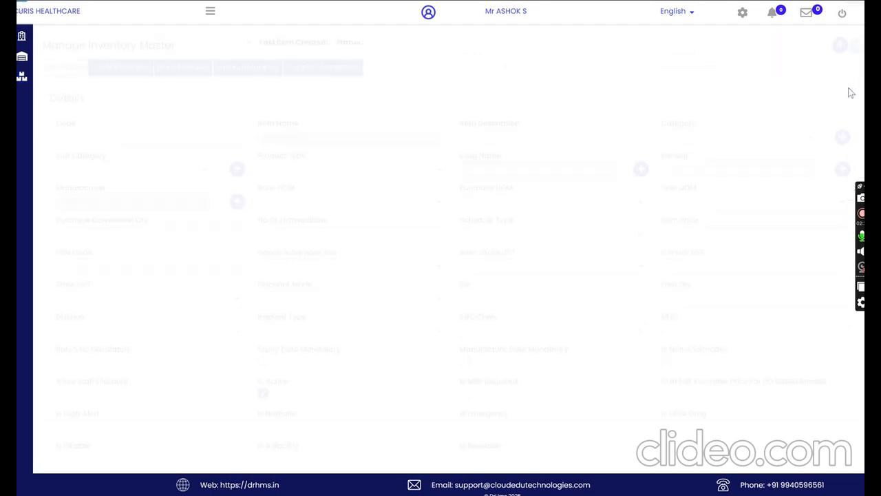
left_click(282, 133)
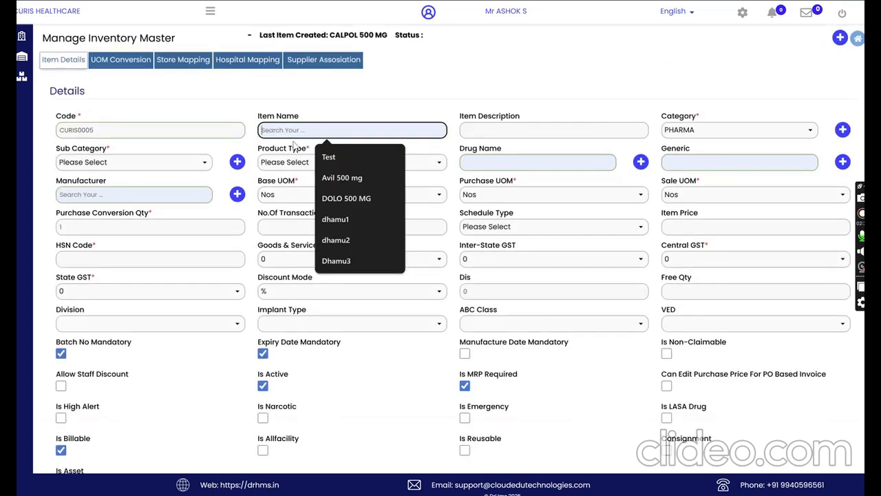
type("TEST 1")
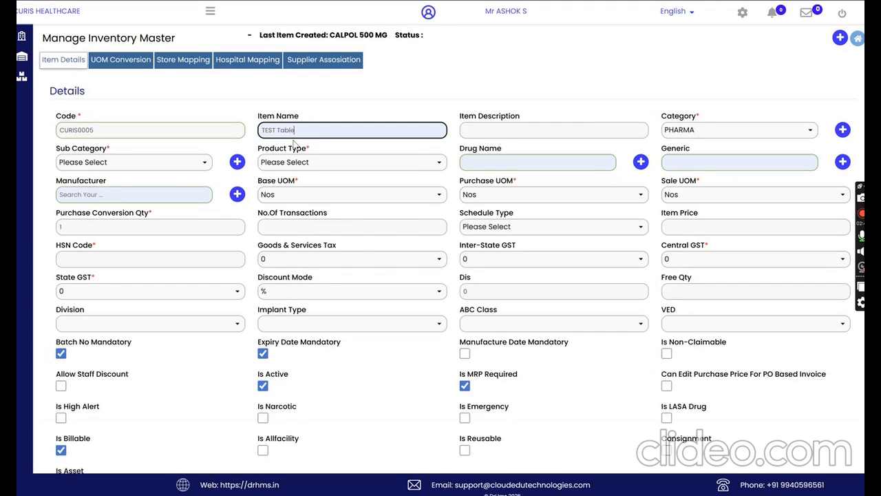
left_click_drag(353, 129, 183, 129)
key("ctrl+c")
left_click(487, 130)
key("ctrl+v")
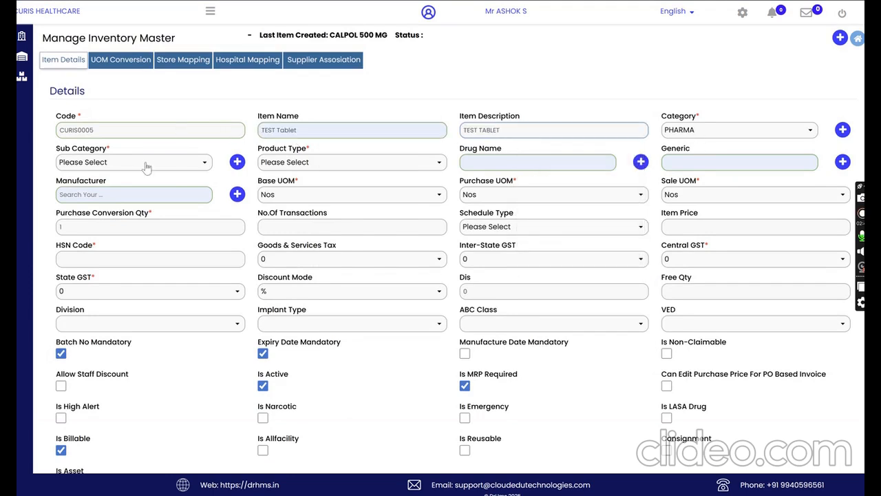
Step: Set the item's sub category to SURGICAL and its product type to DISPOSABLES
left_click(148, 164)
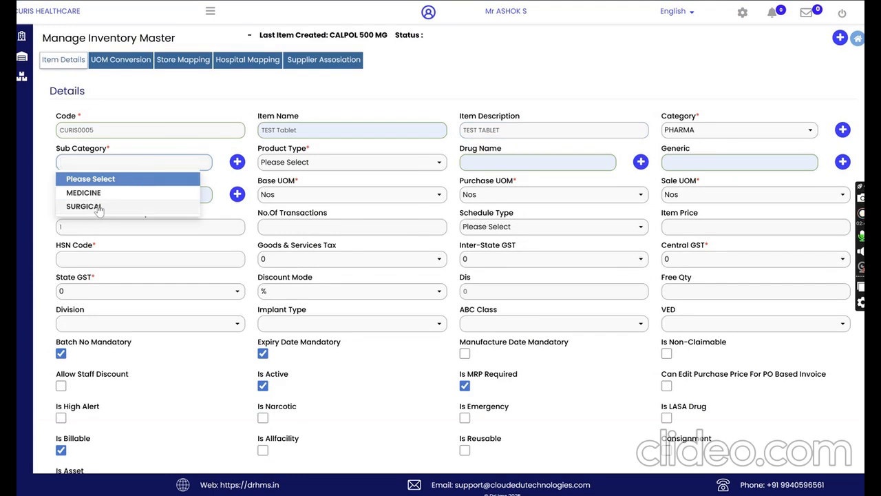
left_click(96, 207)
left_click(314, 168)
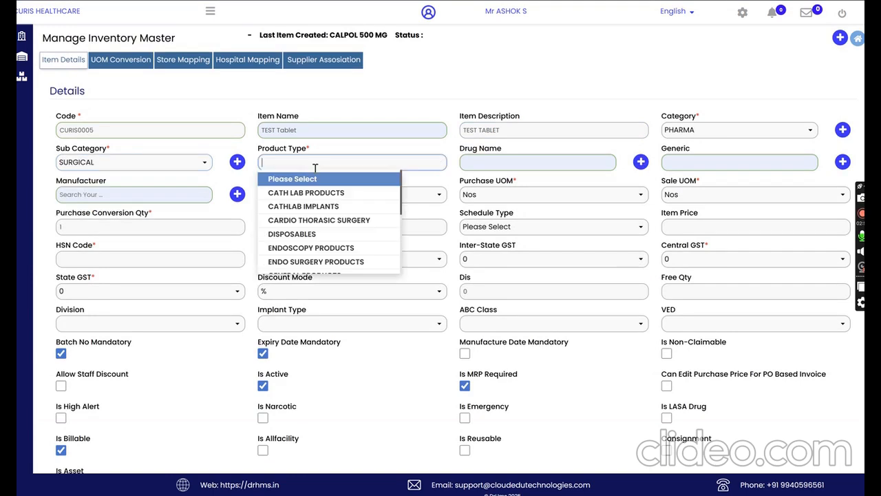
scroll(327, 232, "down", 3)
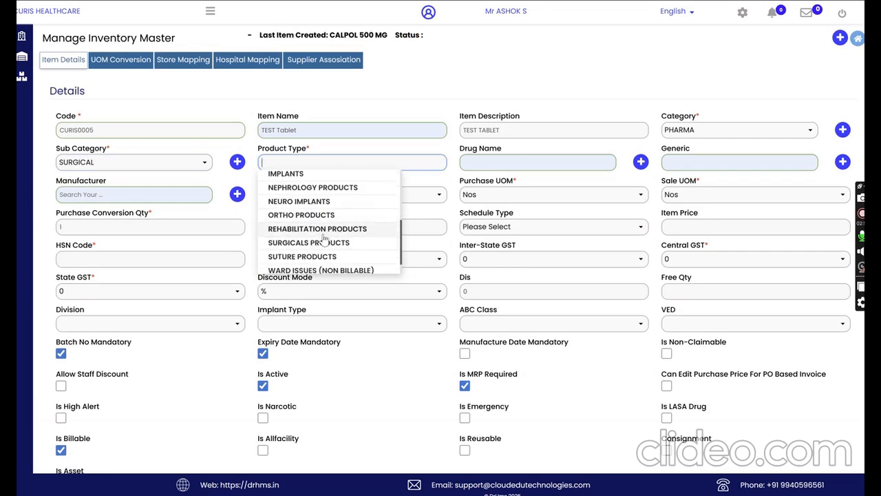
scroll(323, 235, "up", 2)
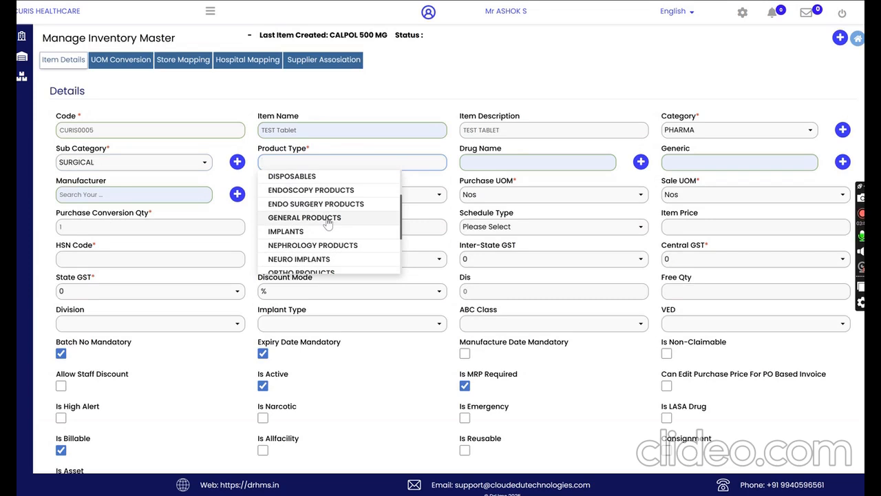
scroll(330, 230, "up", 2)
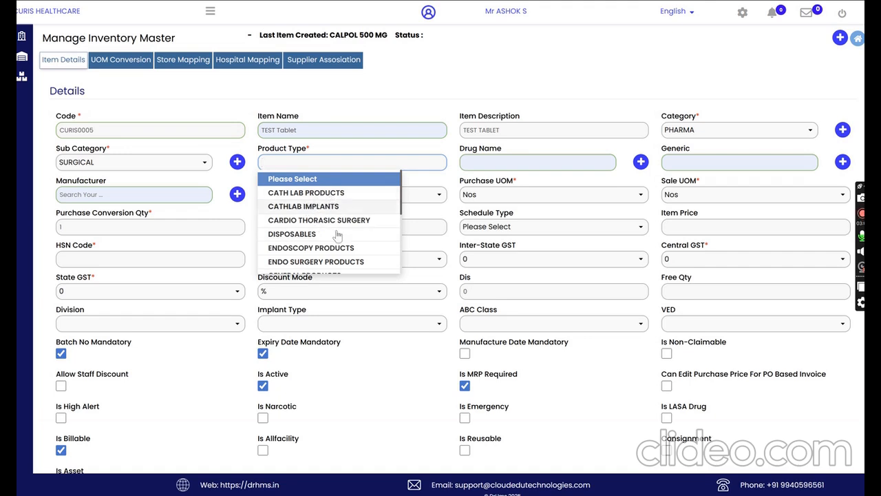
left_click(338, 235)
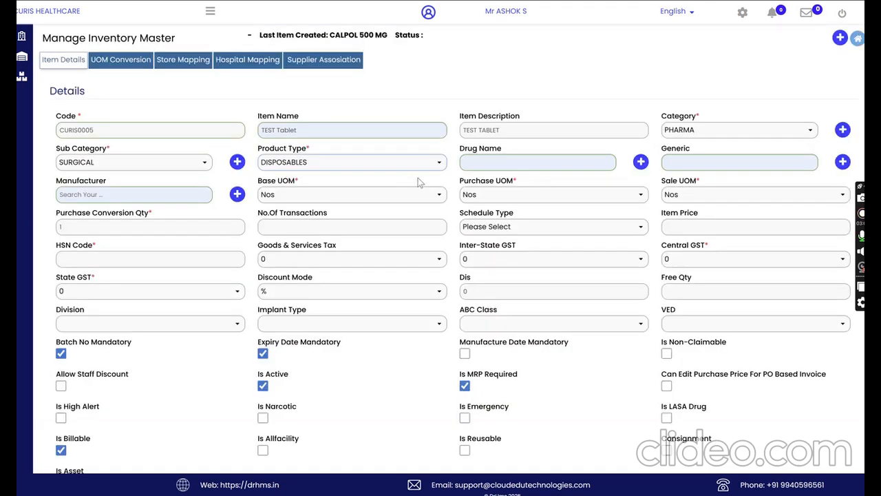
Step: Review the Drug Name, Generic, Manufacturer, UOM, Purchase Conversion Qty and Schedule Type fields of the new item
left_click_drag(460, 150, 552, 149)
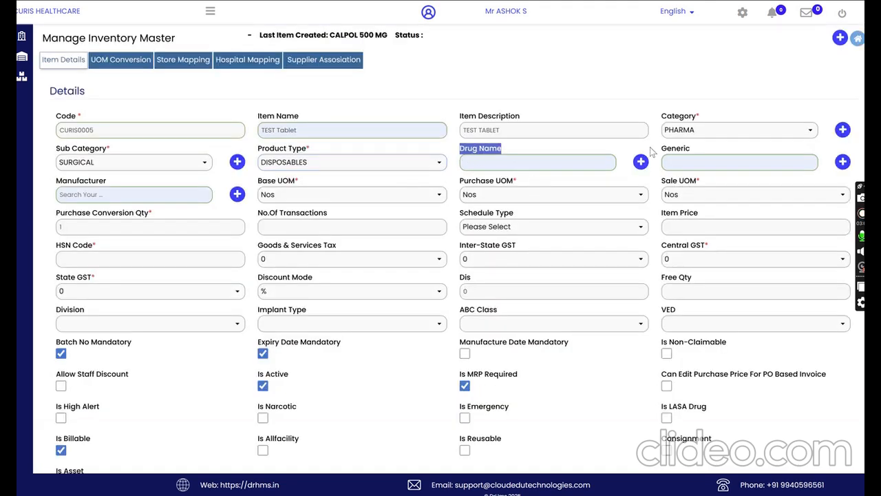
left_click_drag(651, 146, 687, 153)
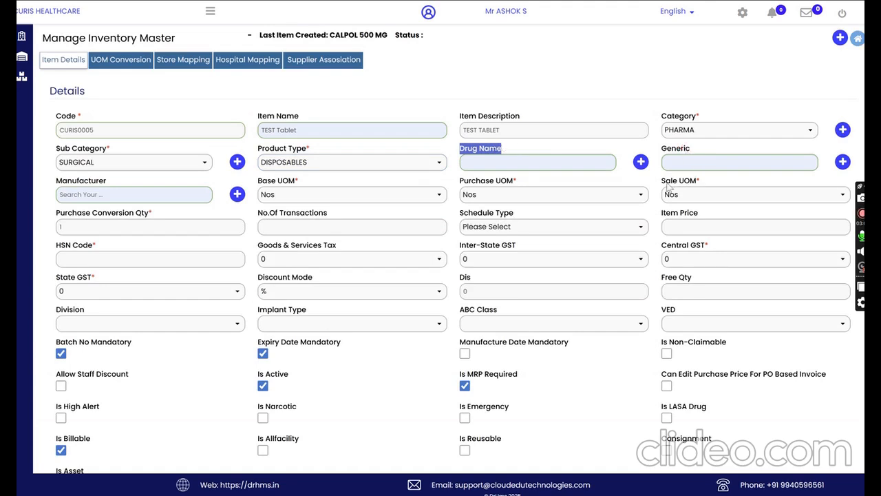
left_click(134, 195)
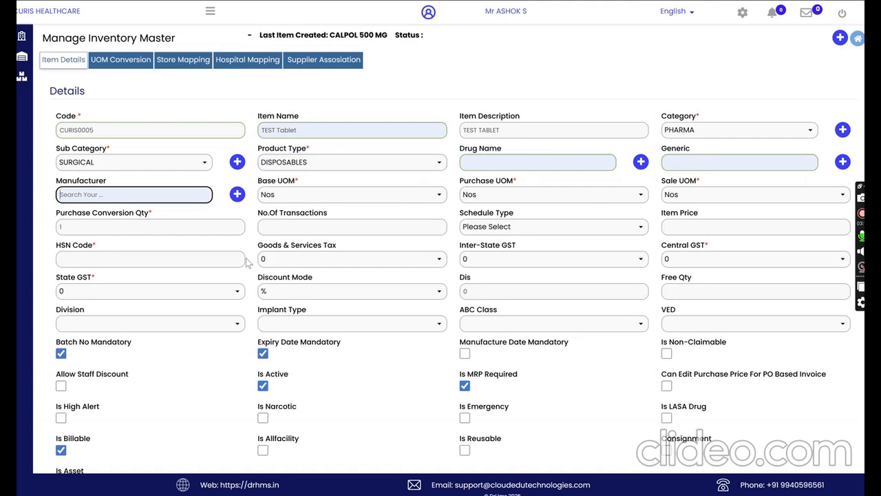
left_click(501, 195)
left_click(430, 183)
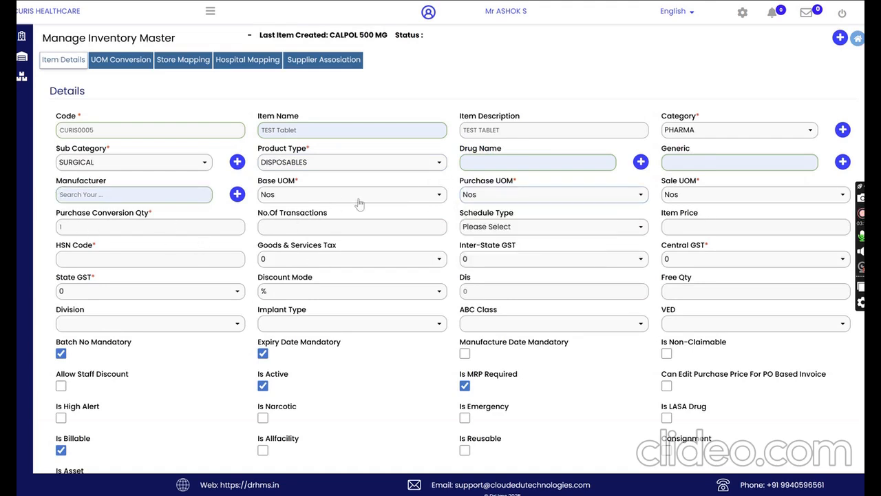
left_click(104, 229)
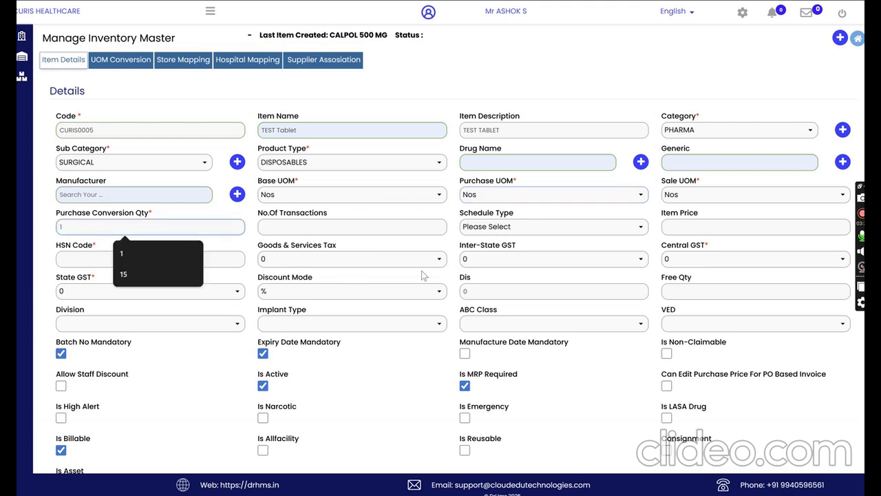
left_click(509, 226)
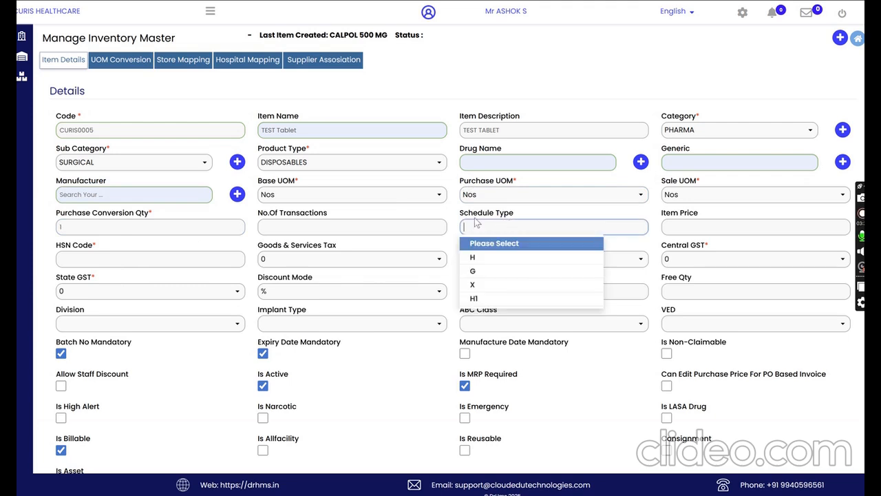
left_click(440, 211)
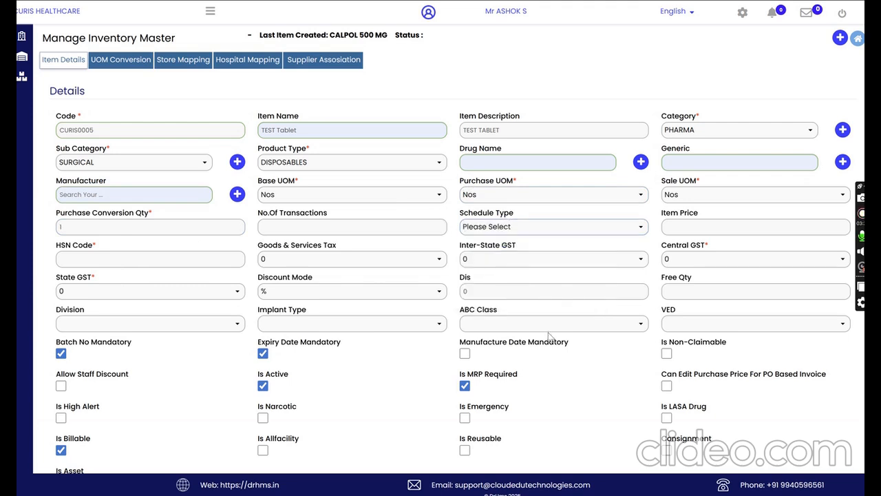
Step: Set the item price to 100 and the HSN code to 90183990
left_click(673, 228)
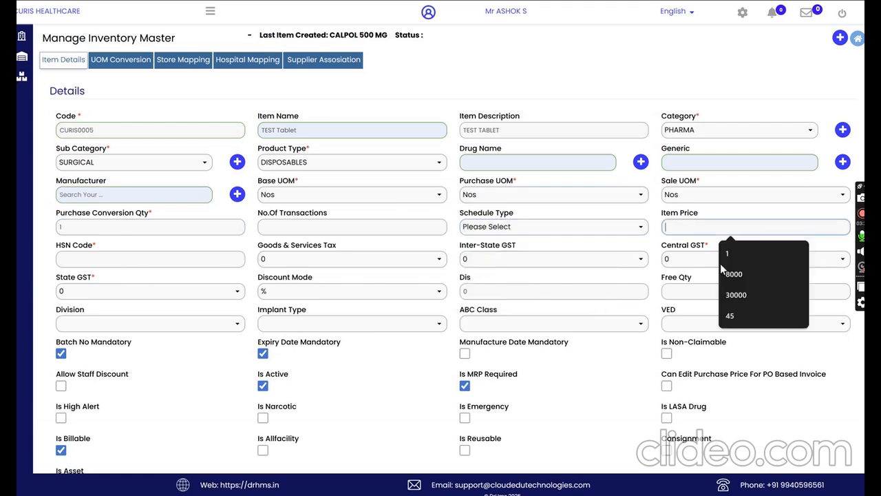
type("100")
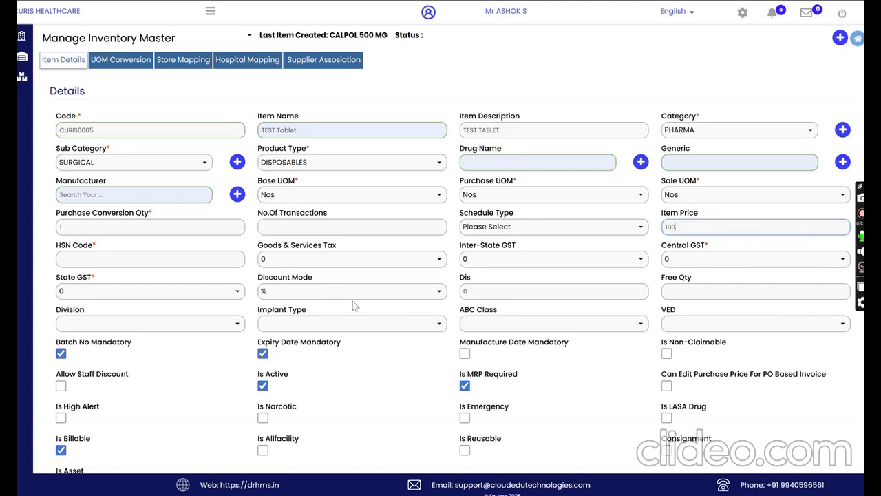
left_click(74, 255)
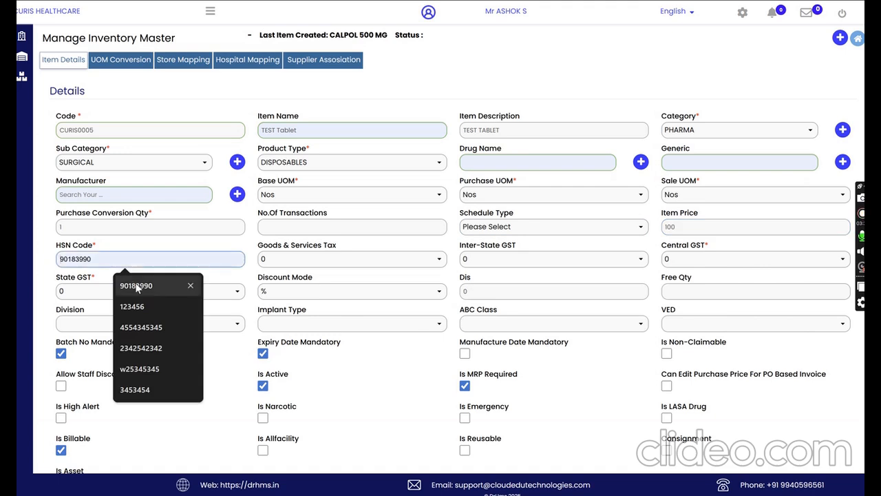
left_click(139, 289)
Step: Set the item's Goods & Services Tax, Central GST and State GST each to 5%
left_click(310, 262)
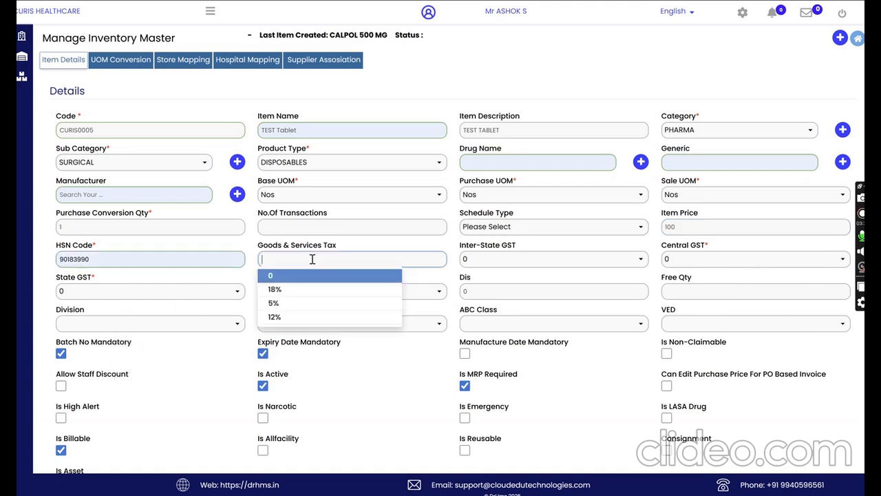
left_click(288, 303)
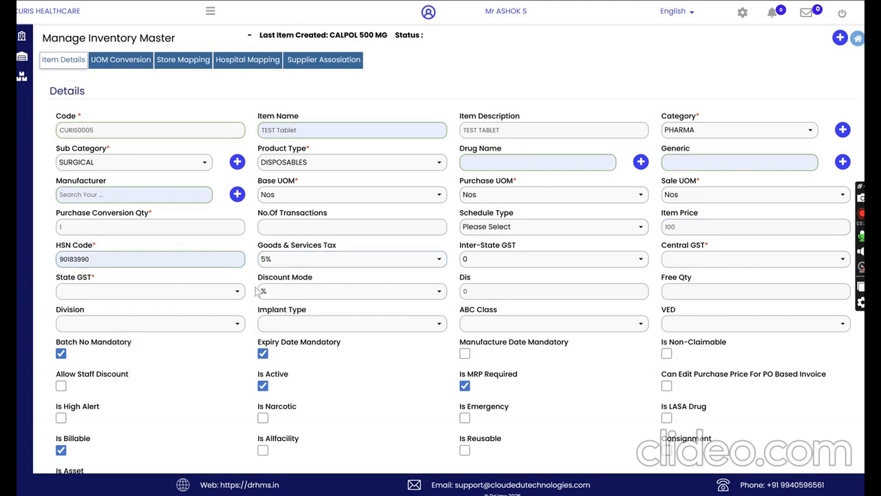
left_click(714, 260)
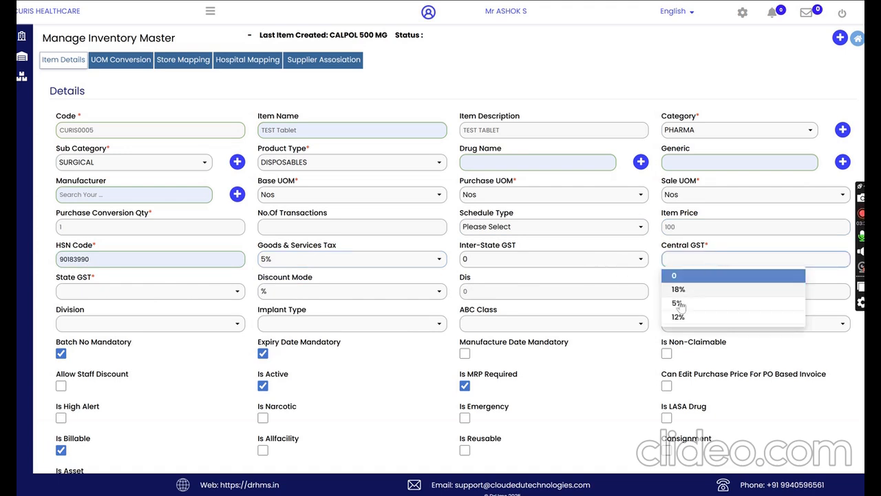
left_click(679, 303)
left_click(160, 293)
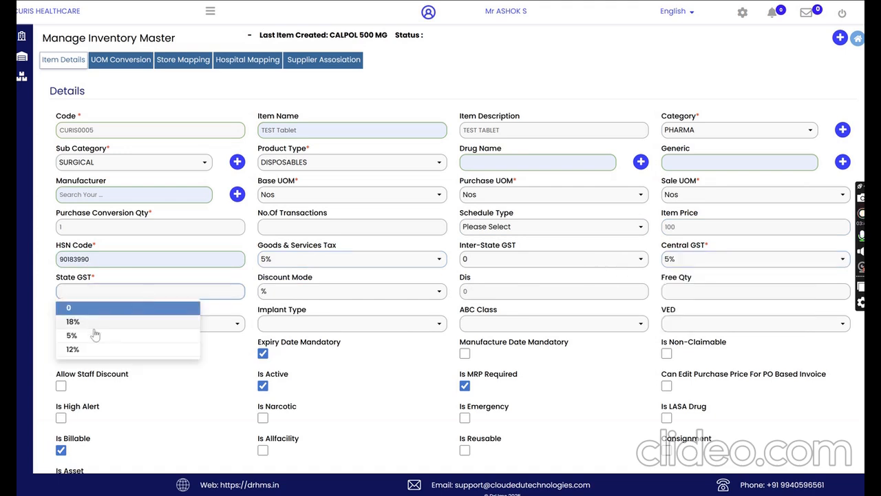
left_click(66, 336)
Step: Check the item's option flags, including expiry date and non-claimable, and save and approve the TEST Tablet item
scroll(571, 380, "down", 1)
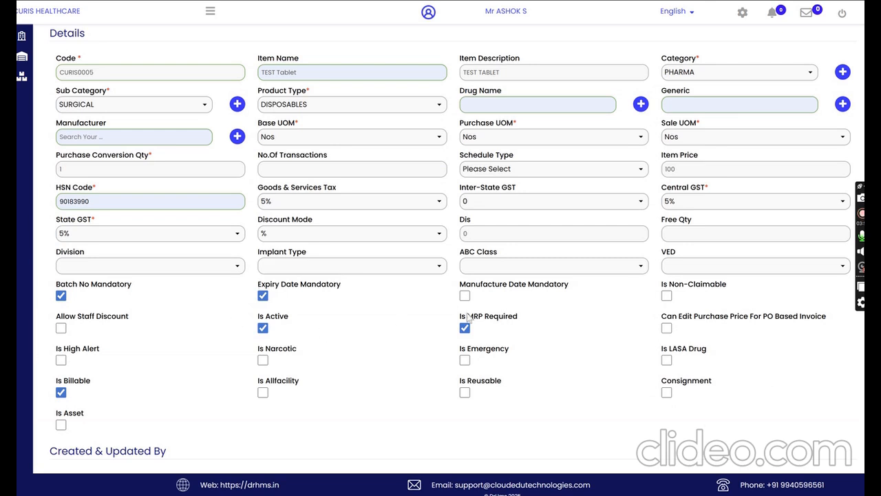
left_click_drag(265, 284, 330, 283)
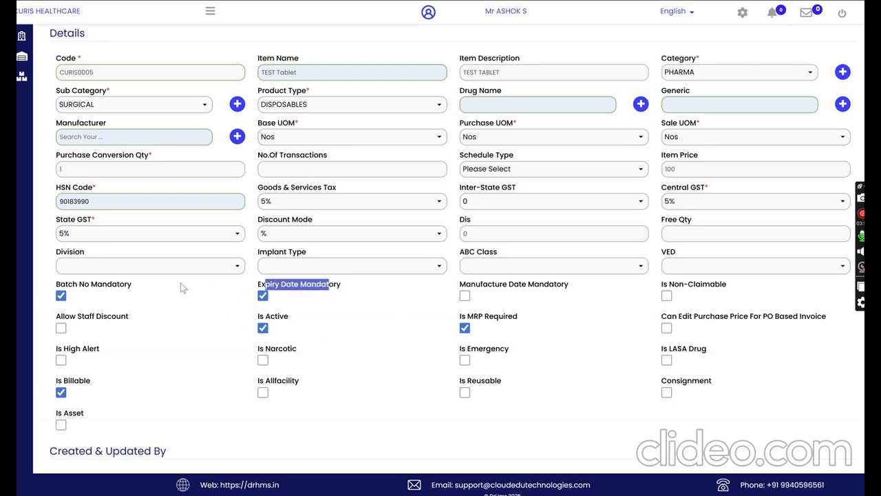
left_click(168, 281)
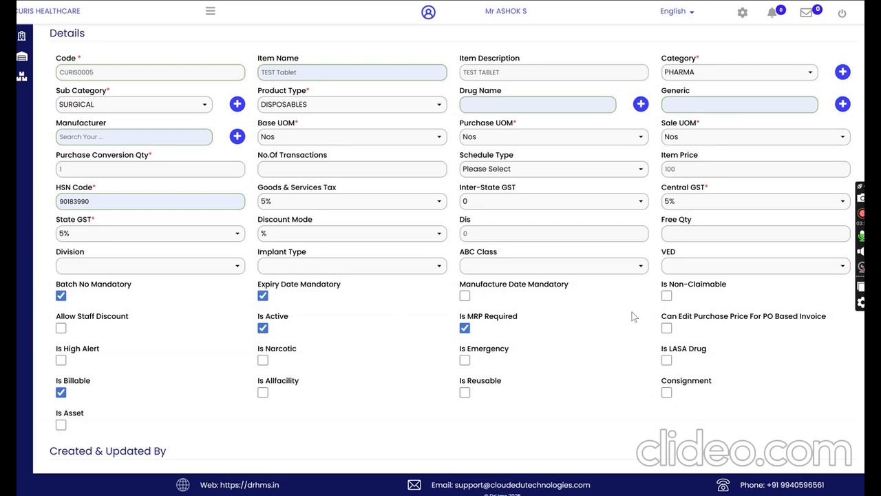
left_click_drag(694, 286, 723, 286)
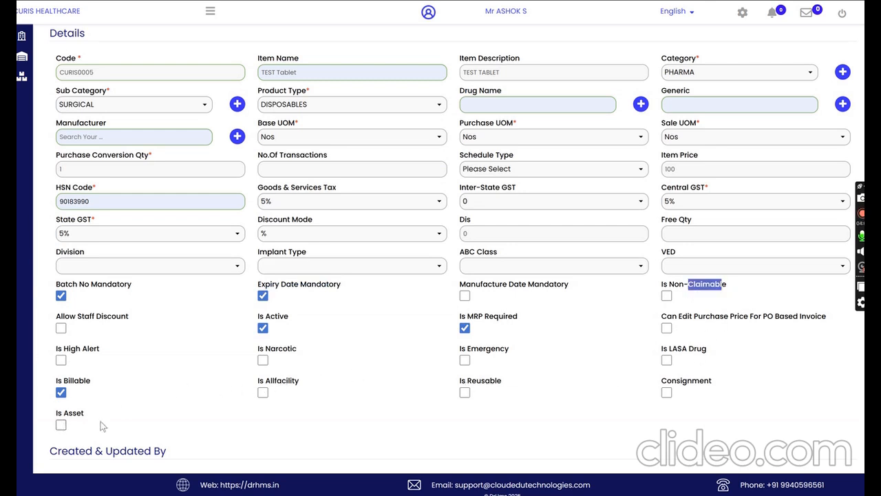
scroll(528, 390, "down", 2)
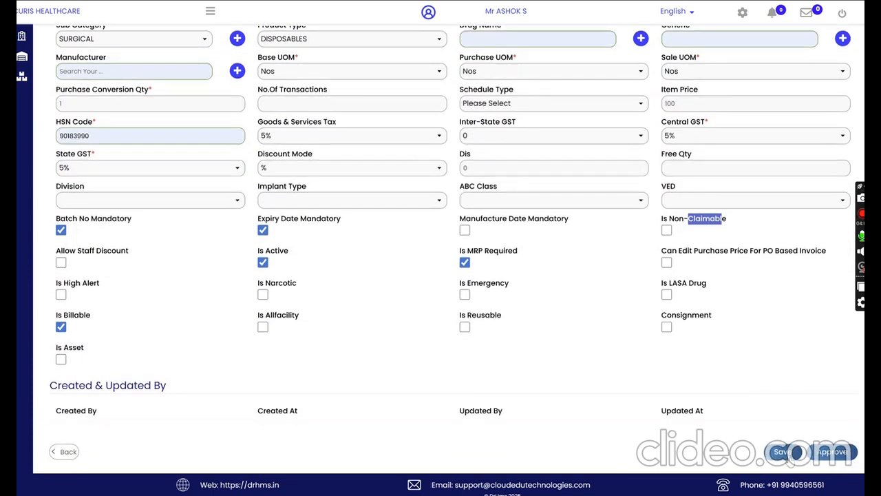
left_click(785, 452)
left_click(482, 136)
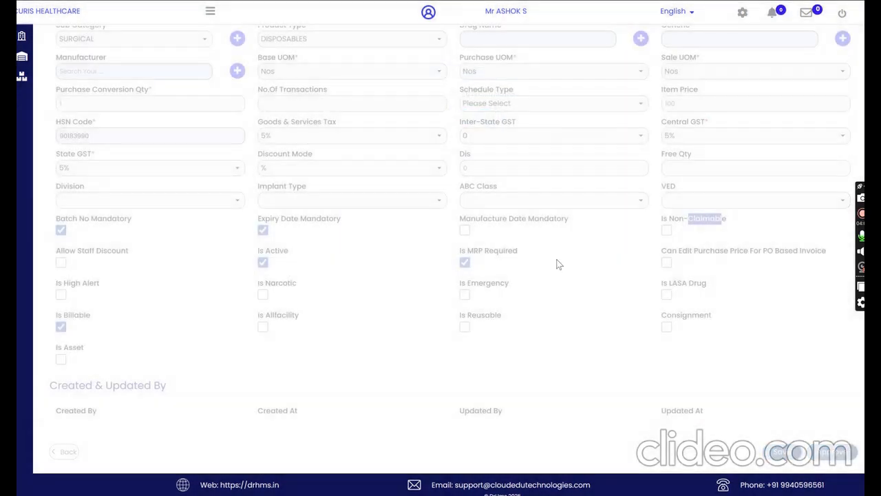
scroll(816, 427, "down", 2)
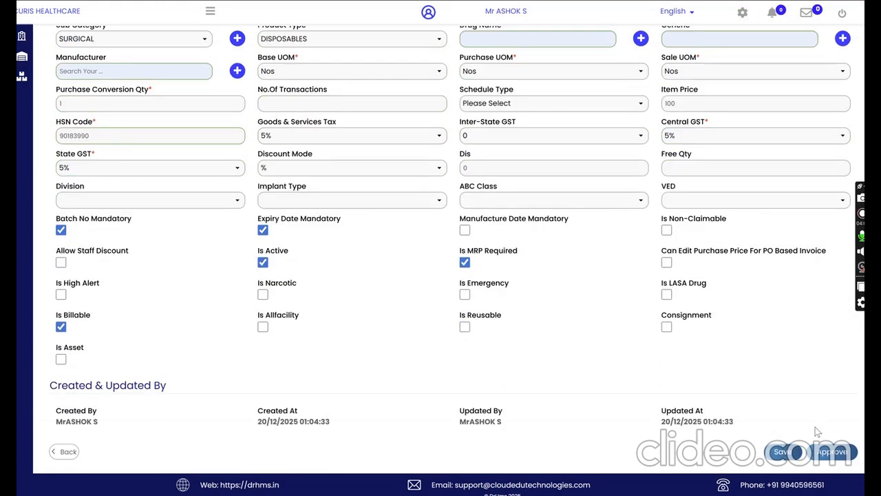
left_click(830, 452)
left_click(482, 137)
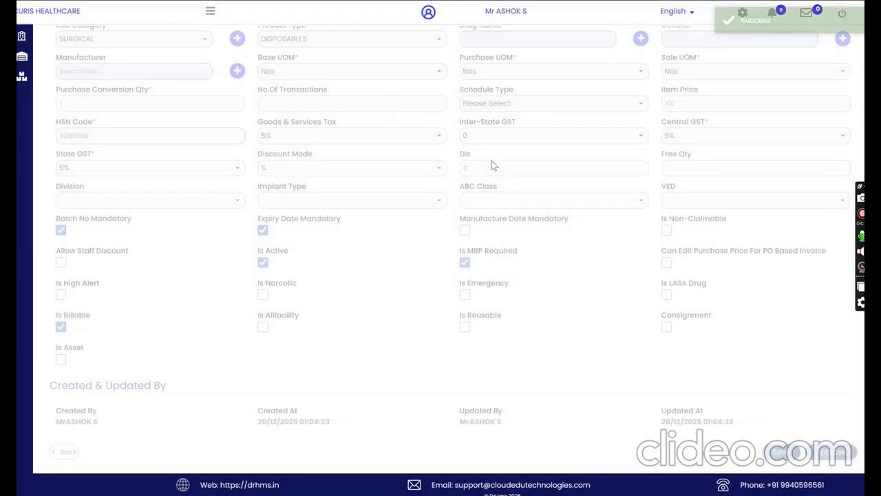
Step: Review the UOM conversion, store mapping with its available stores, and hospital mapping of TEST Tablet
scroll(424, 205, "up", 2)
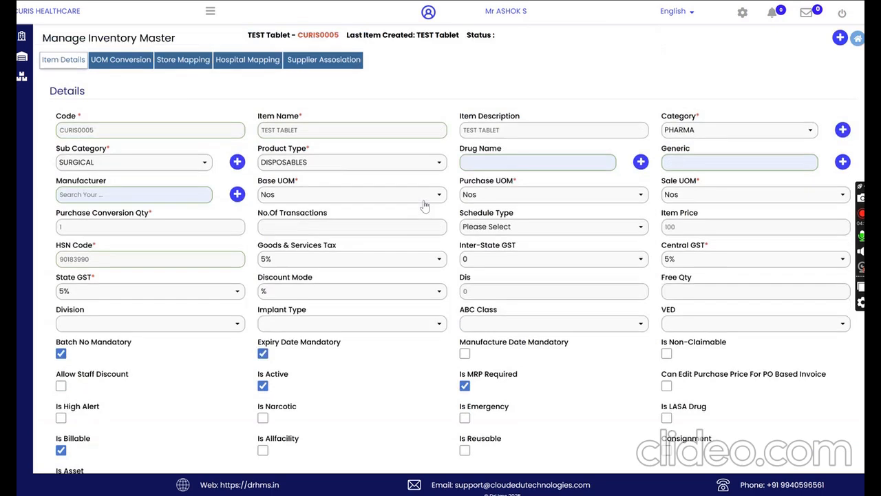
left_click(126, 60)
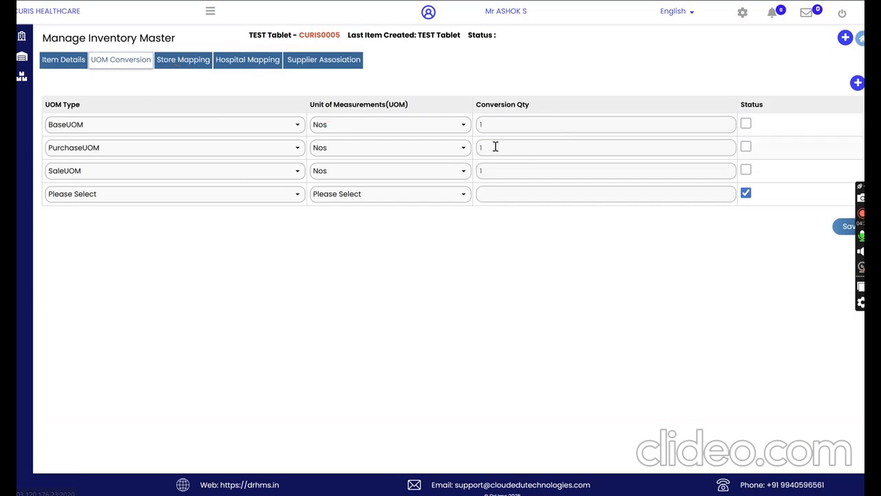
left_click(185, 63)
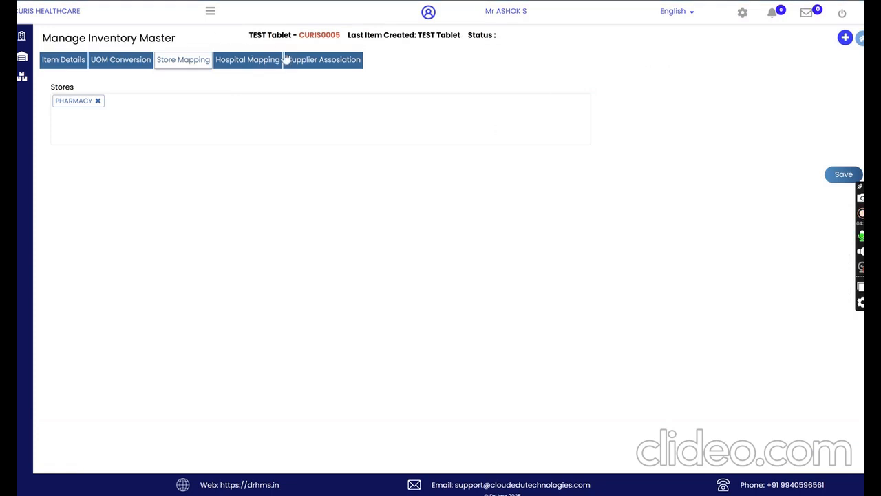
left_click(141, 126)
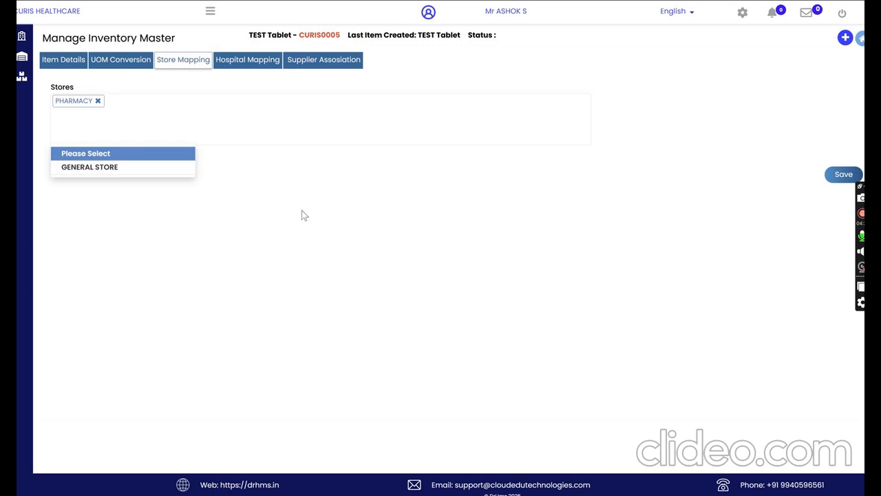
left_click(313, 240)
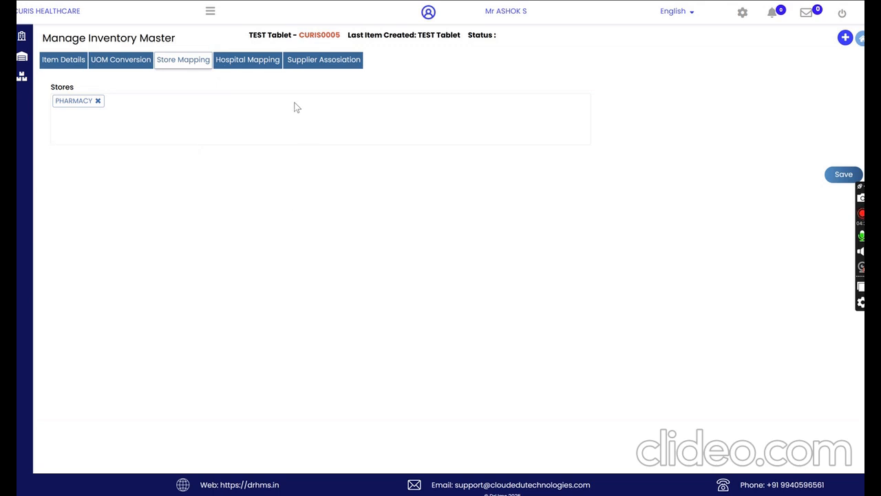
left_click(253, 63)
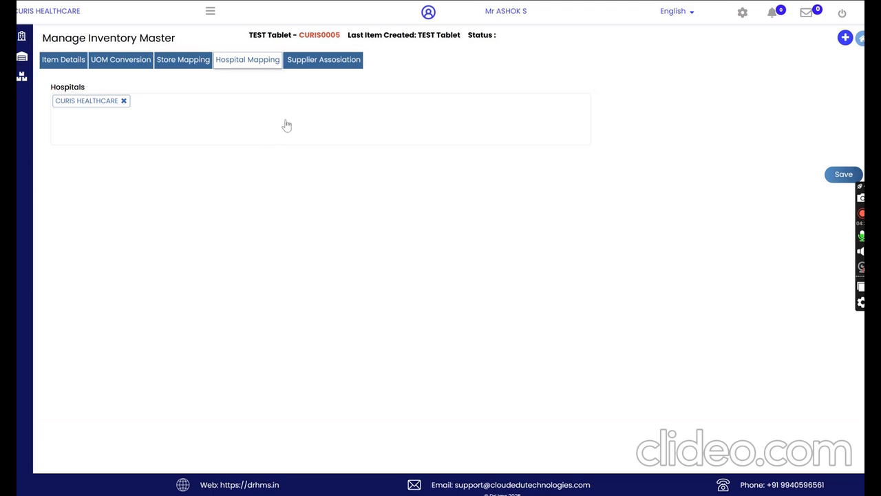
Step: Start a new supplier mapping for TEST Tablet and select DrHMS Health Services as the supplier
left_click(321, 59)
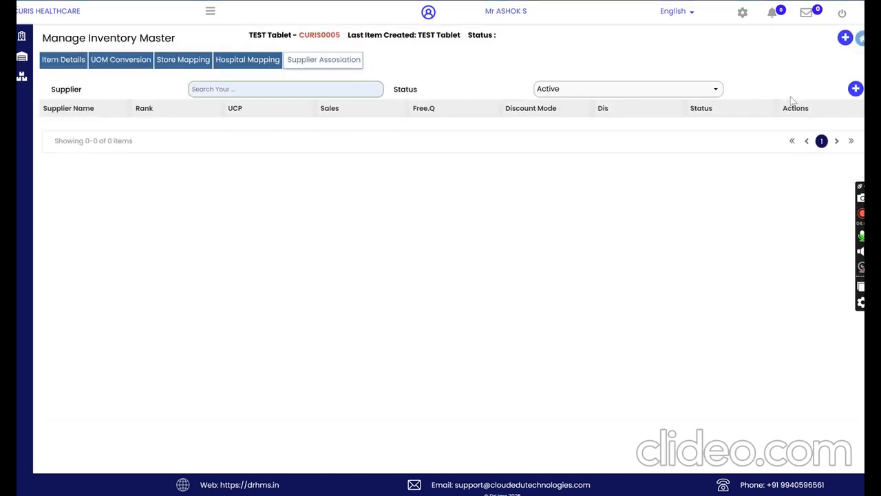
left_click(856, 89)
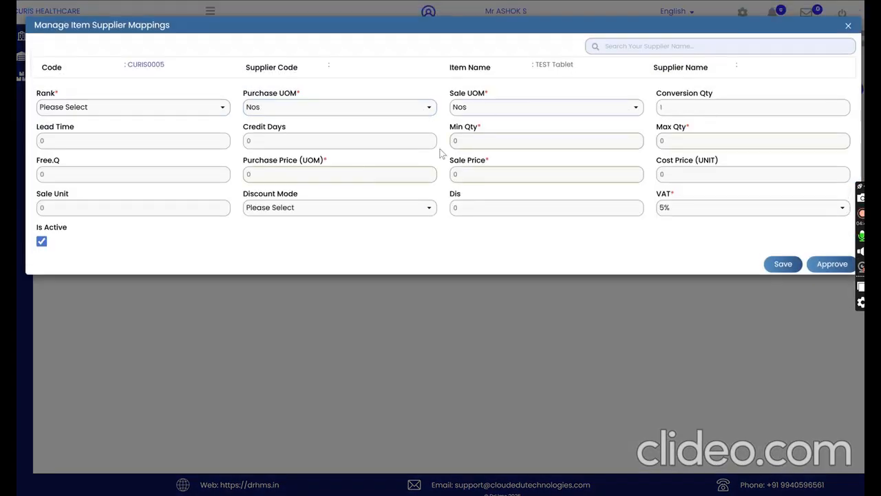
left_click(629, 44)
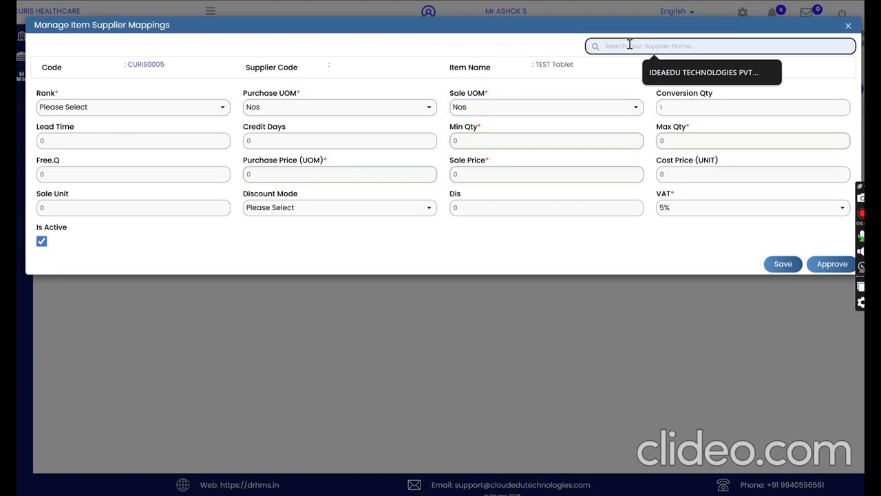
type("drhms")
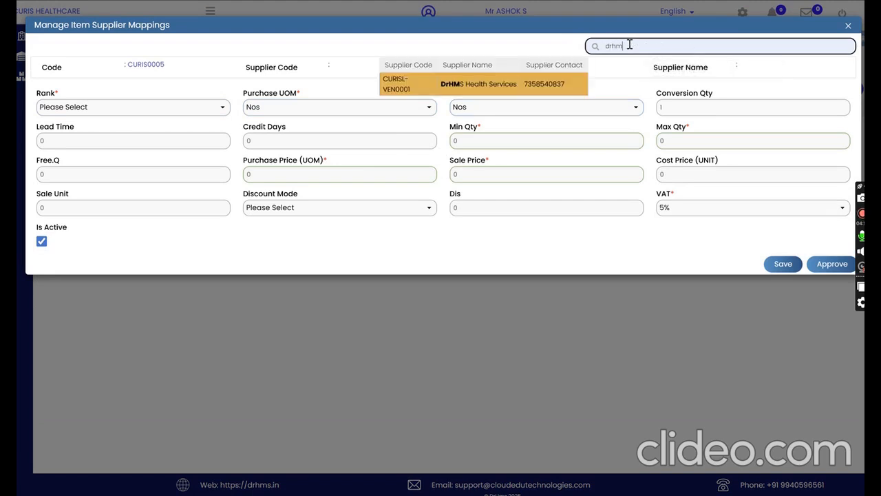
left_click(481, 92)
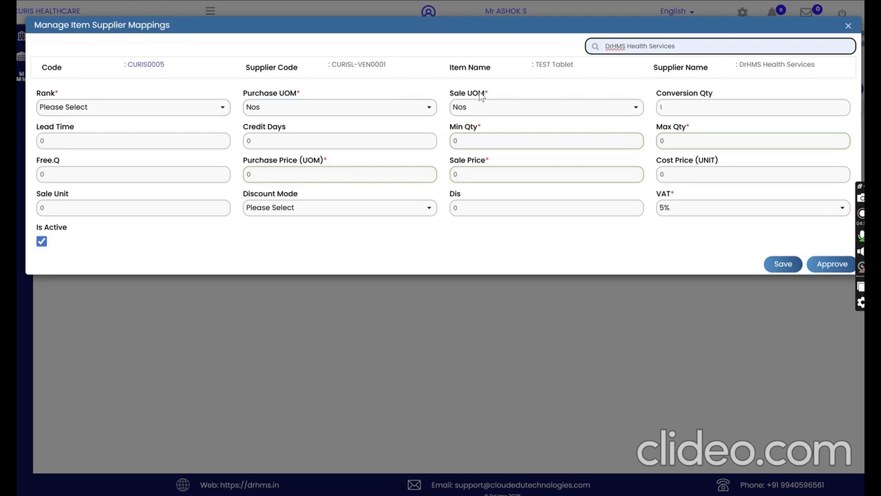
Step: Set the mapping's rank to 1, credit days to 30, maximum quantity to 100 and free quantity to 2
left_click(145, 108)
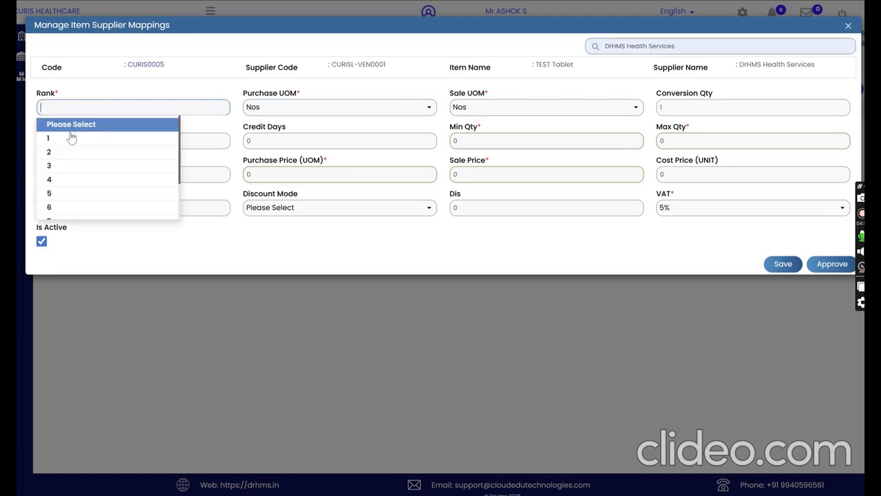
left_click(71, 138)
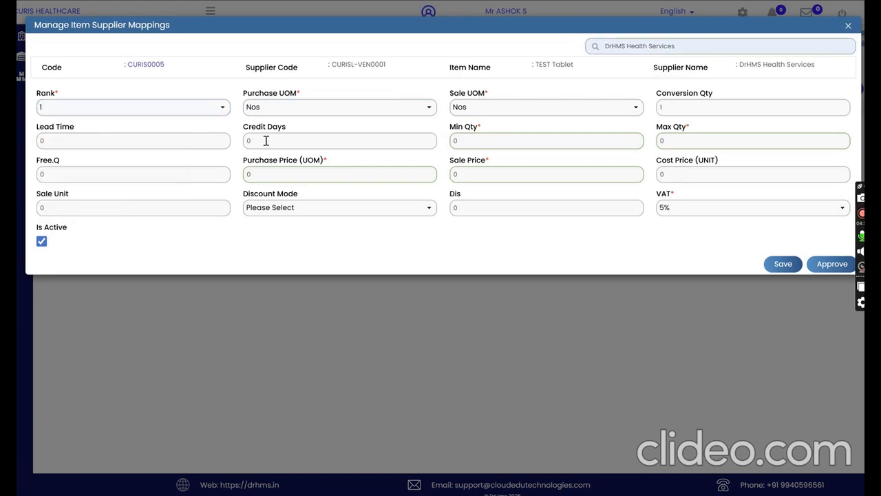
double_click(247, 141)
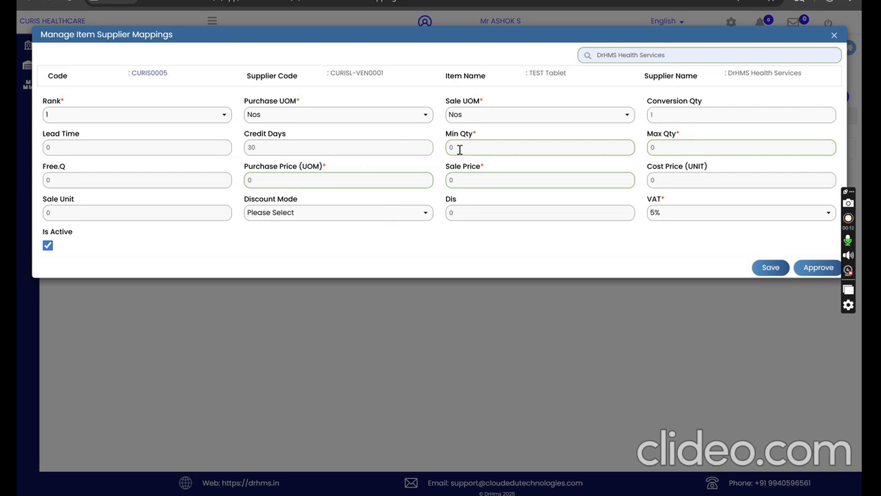
left_click_drag(642, 148, 667, 153)
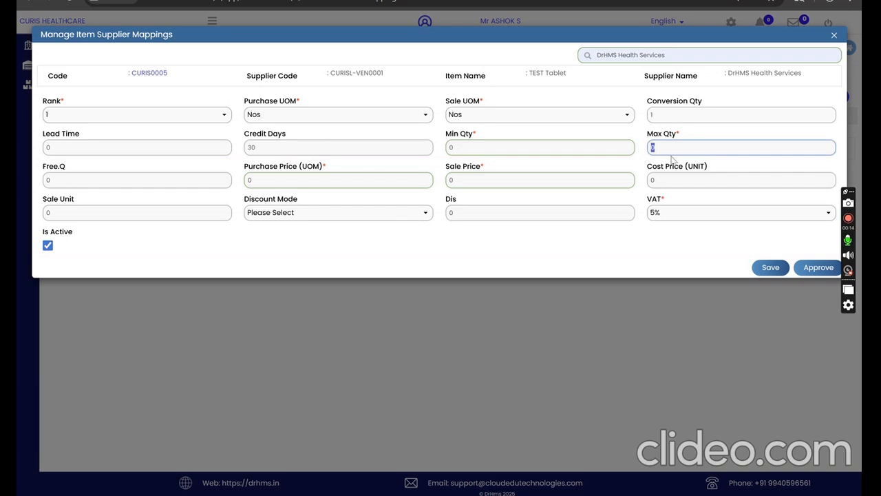
type("100")
left_click(46, 179)
type("2")
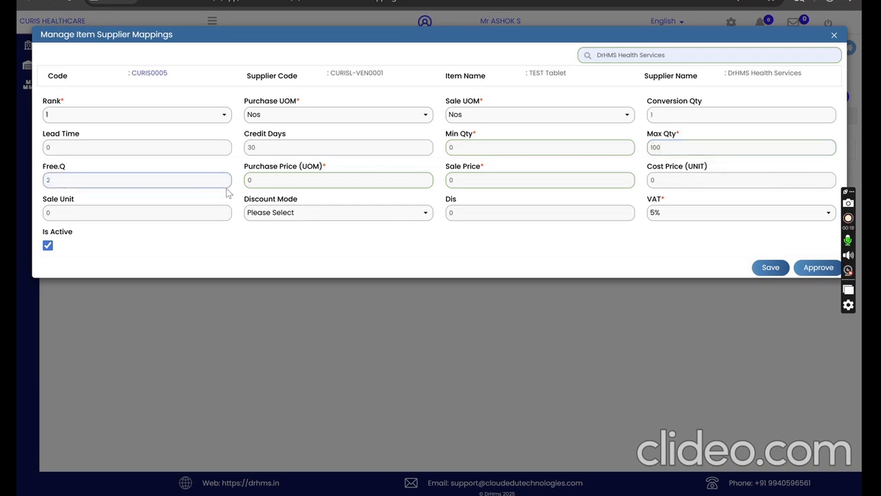
Step: Set the purchase price to 100 and the sale price to 150, and approve the supplier mapping
left_click(241, 180)
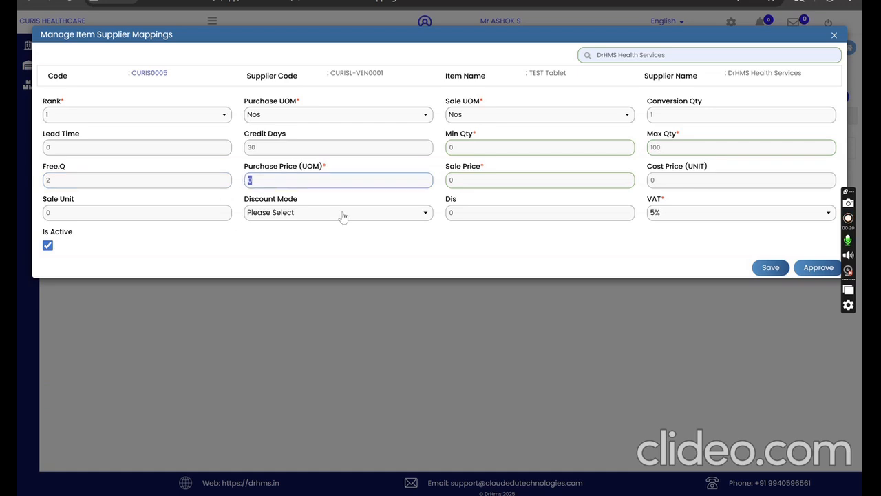
left_click_drag(246, 166, 332, 165)
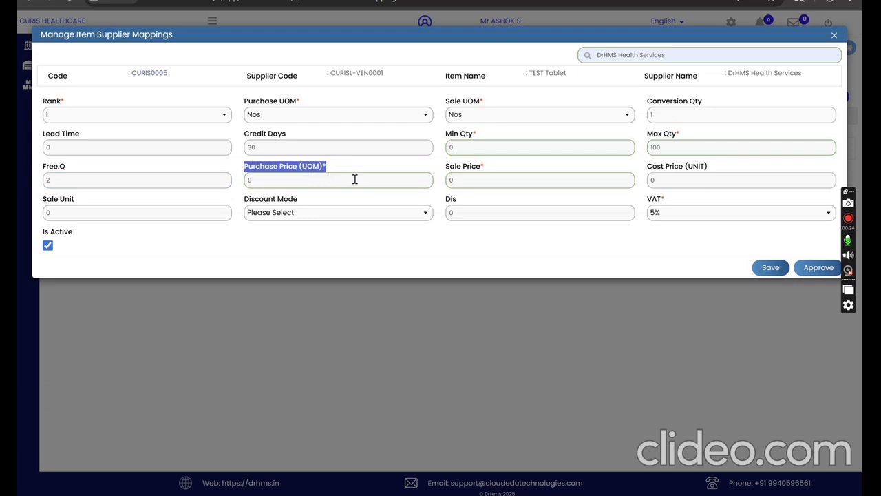
left_click_drag(281, 181, 247, 180)
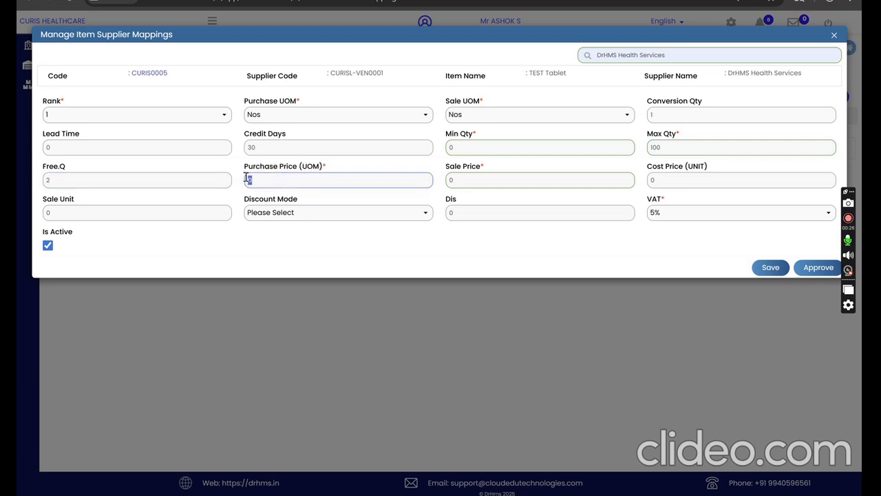
type("100")
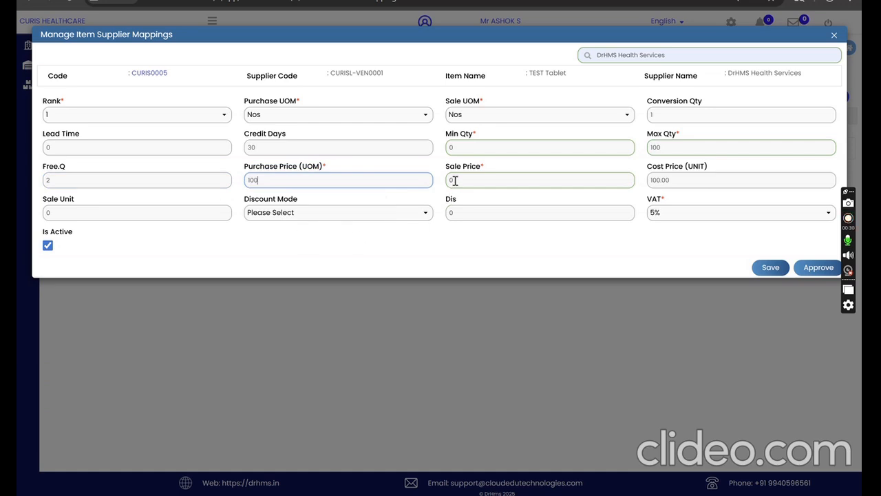
left_click_drag(455, 180, 429, 177)
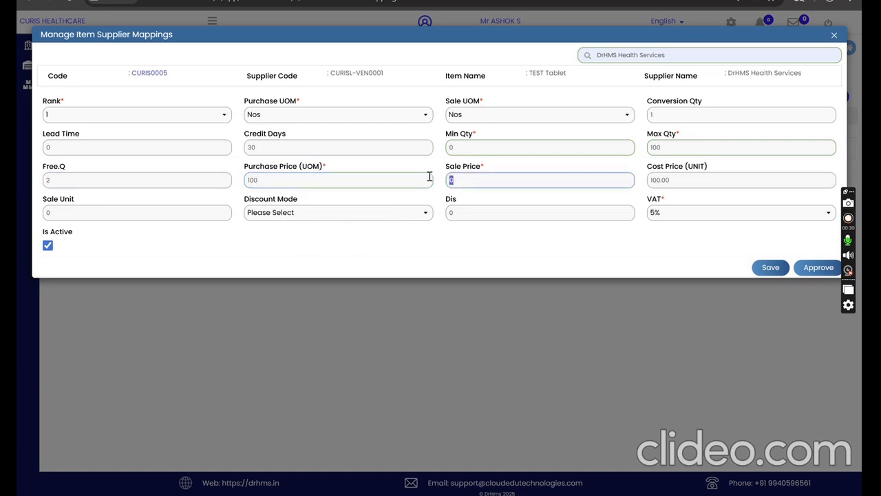
type("150")
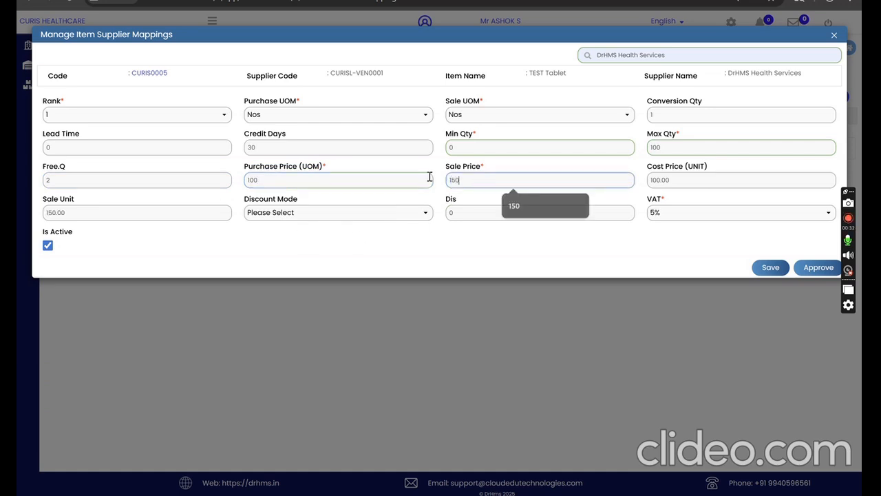
left_click(467, 240)
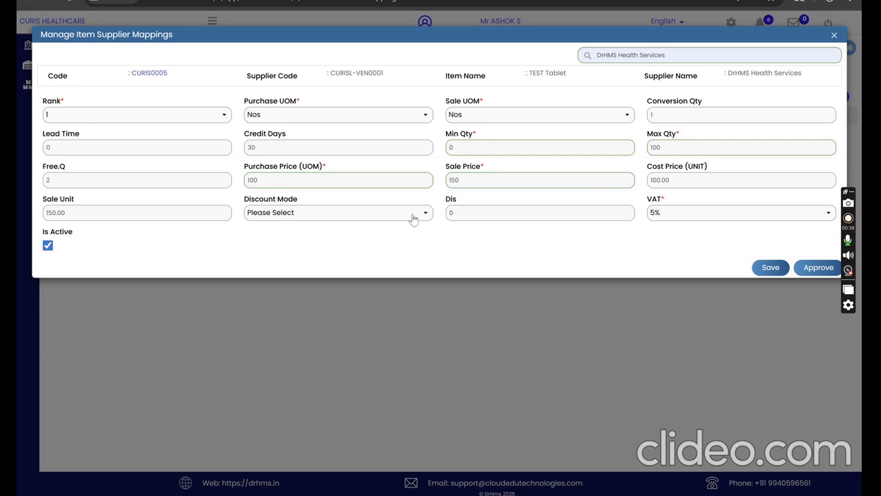
left_click(816, 268)
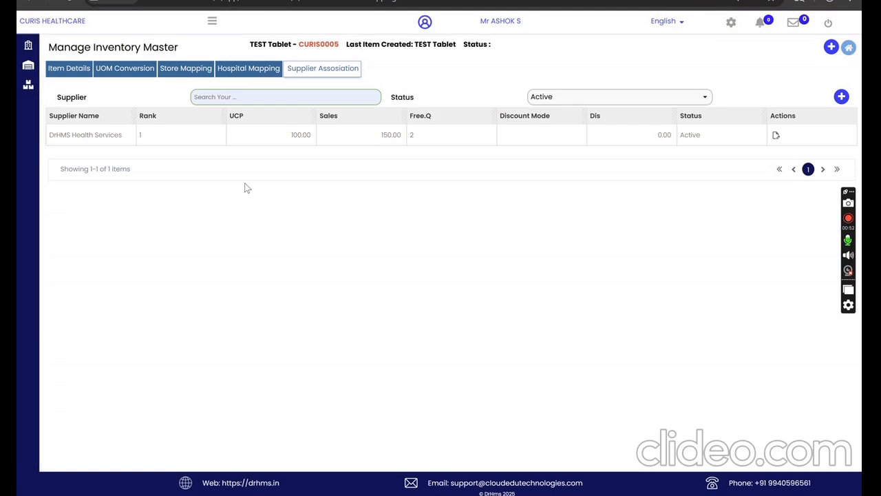
Step: Open the list of purchase orders in Inventory Management
left_click(212, 20)
left_click(115, 69)
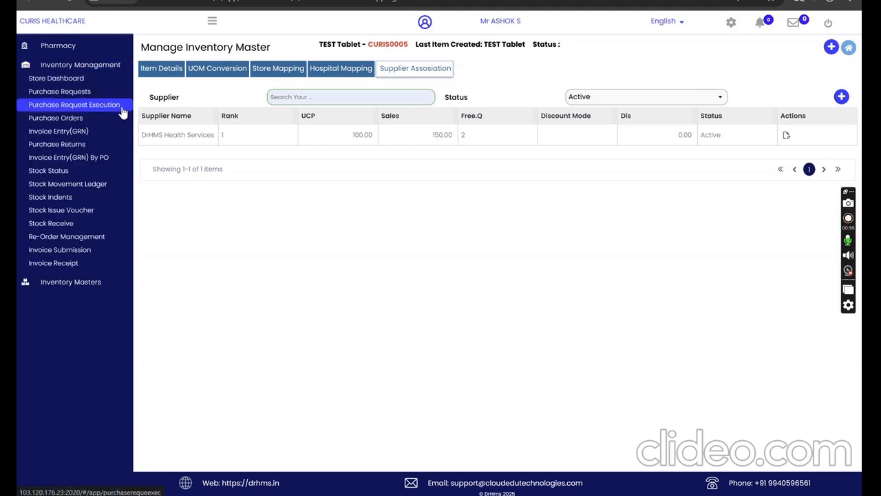
left_click(73, 121)
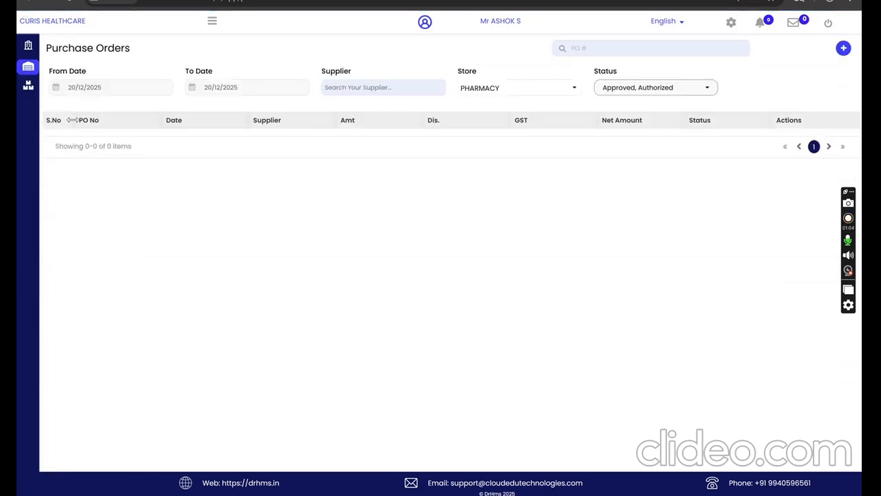
left_click(845, 52)
left_click(493, 48)
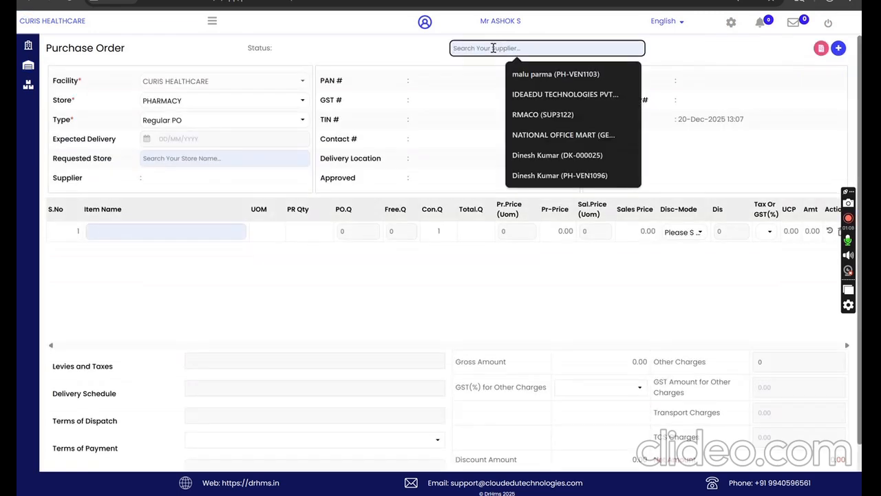
left_click(211, 22)
left_click(71, 117)
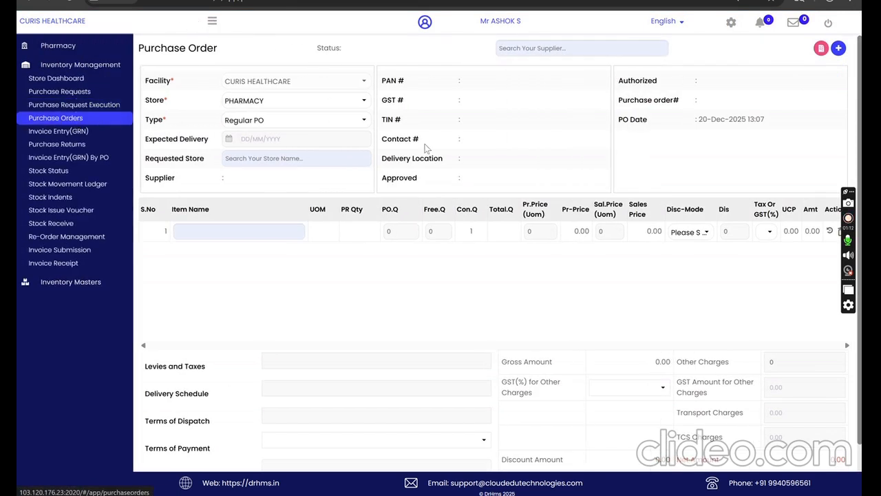
Step: Filter the purchase orders from 04/12/2025 and include the Completed status to review existing orders
left_click(136, 90)
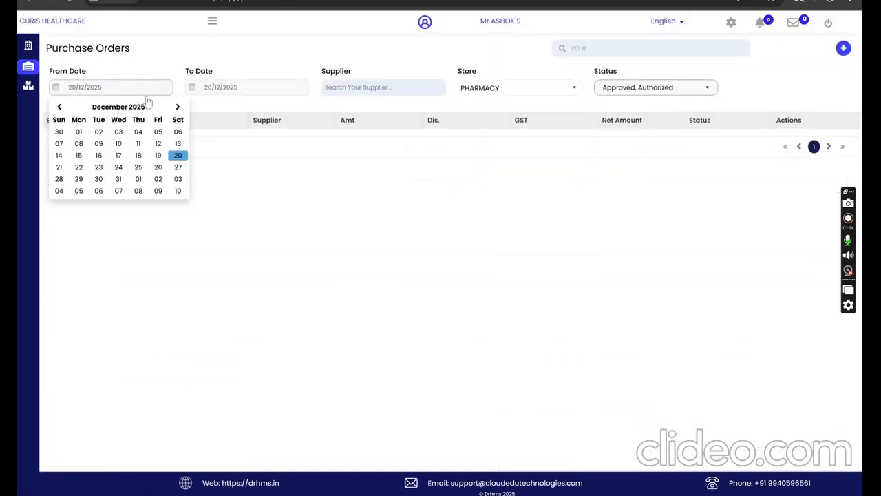
left_click(138, 133)
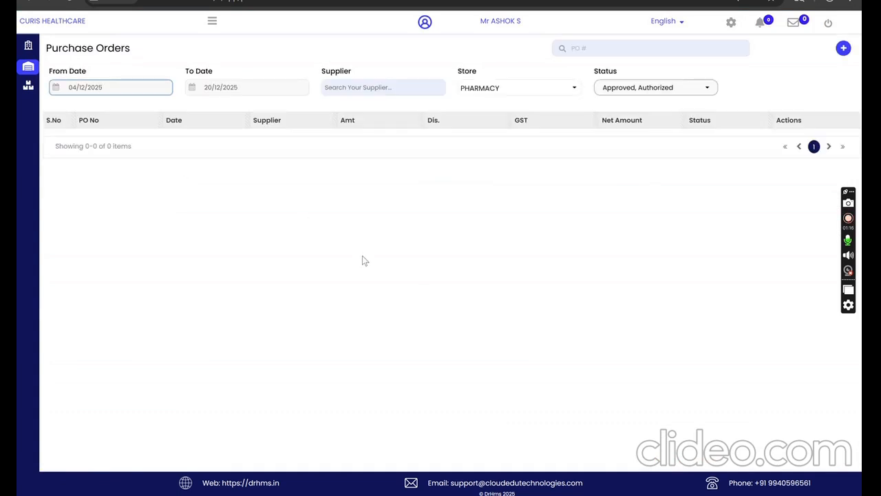
left_click(652, 88)
left_click(623, 177)
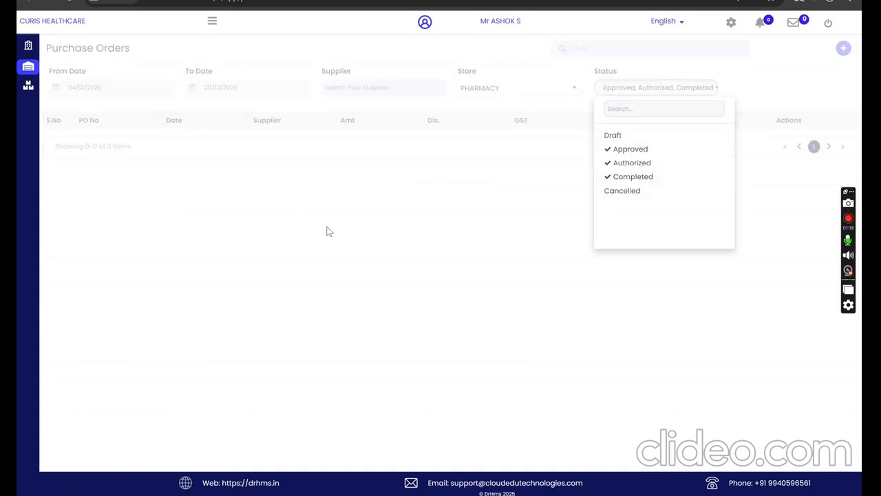
left_click(328, 230)
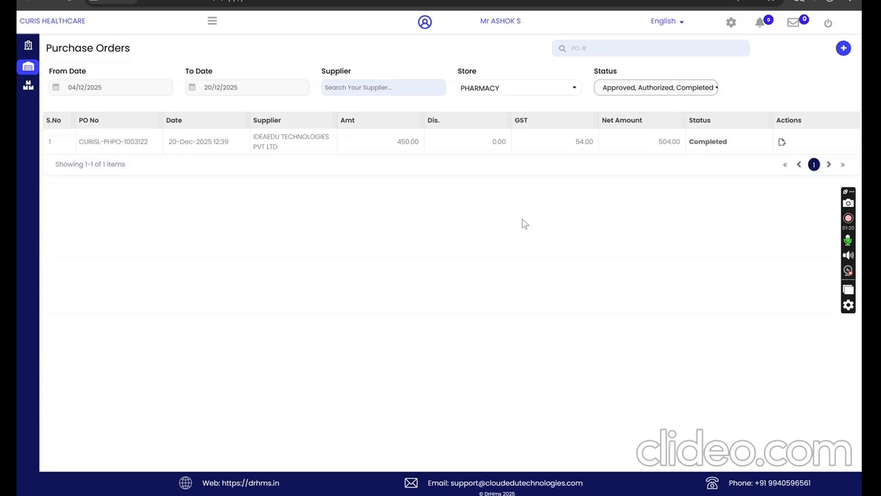
left_click(364, 86)
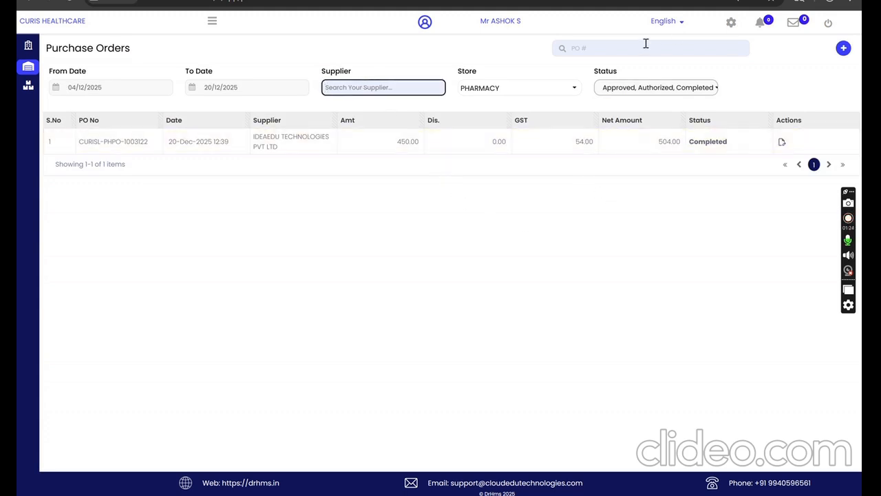
Step: Create a new purchase order and select DrHMS Health Services as its supplier
left_click(843, 49)
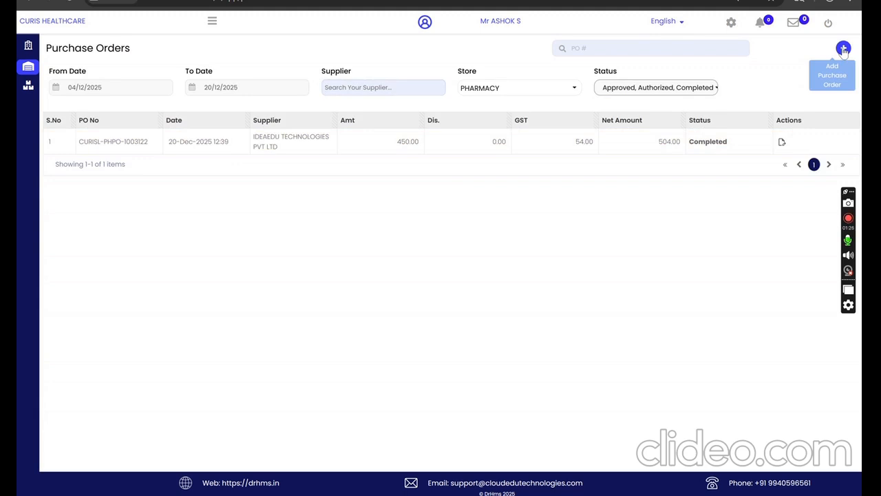
left_click(844, 49)
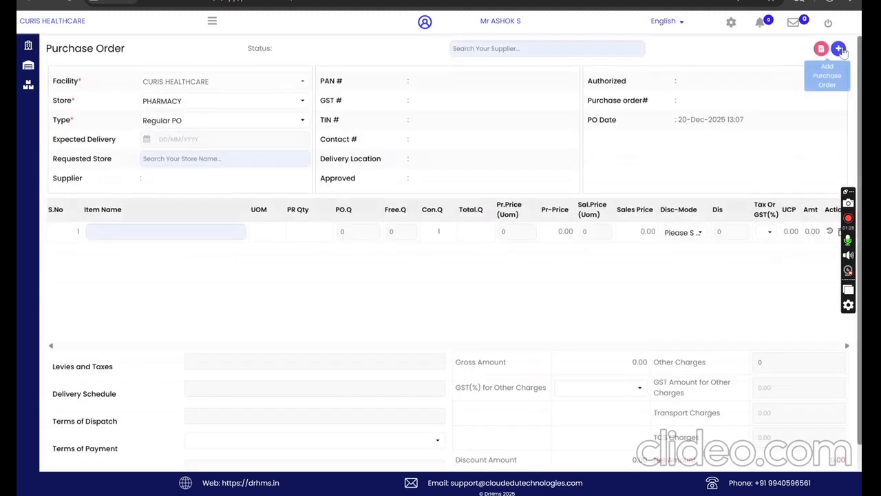
left_click(490, 47)
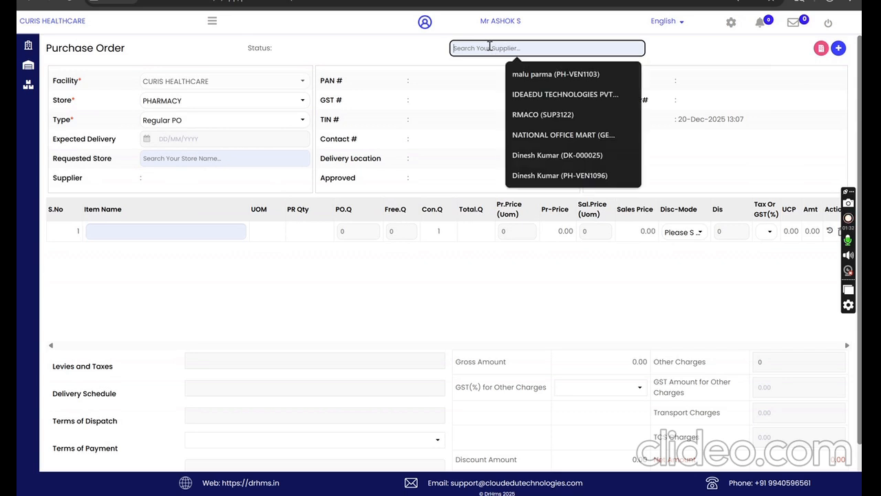
type("drhm")
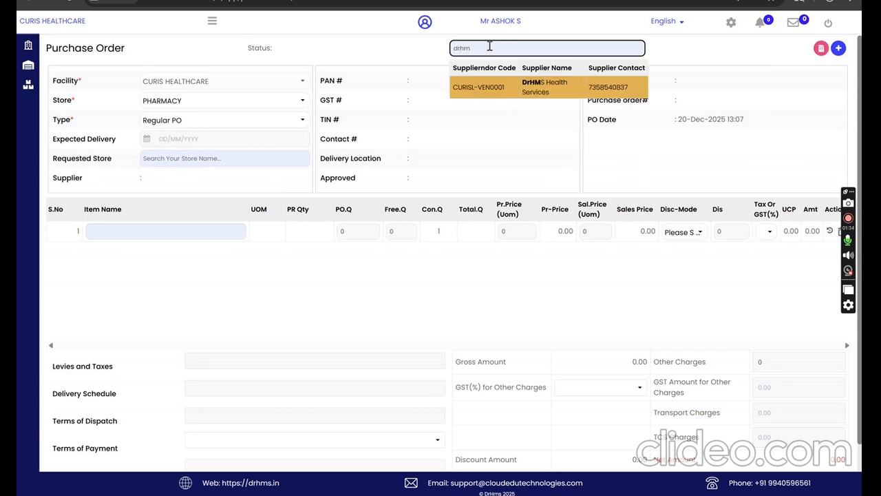
left_click(550, 88)
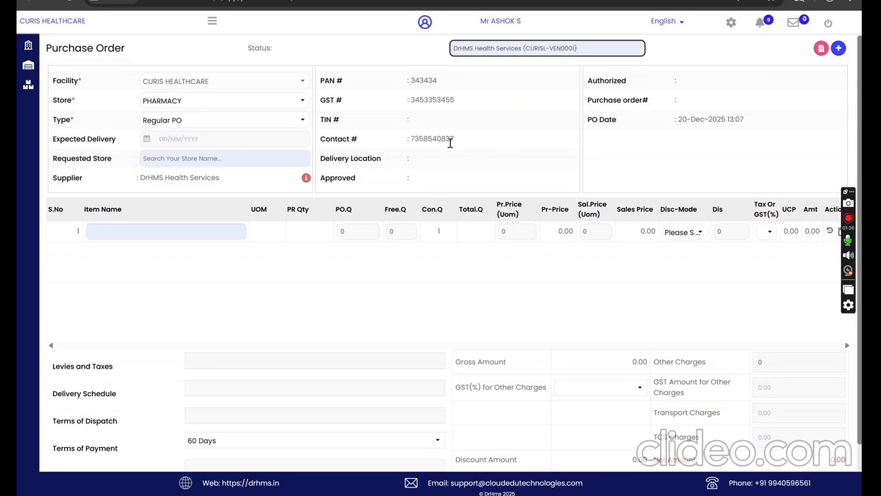
Step: Add TEST Tablet as the first item of the purchase order and open its purchase history
left_click(164, 235)
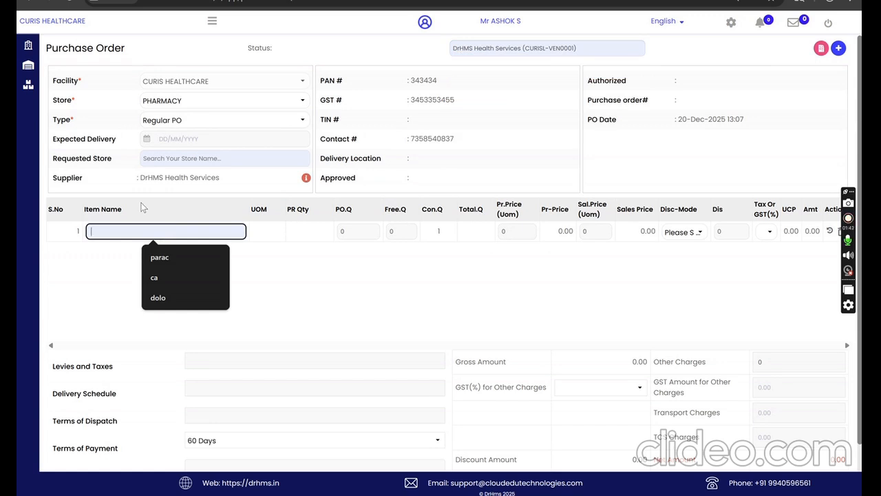
type("test")
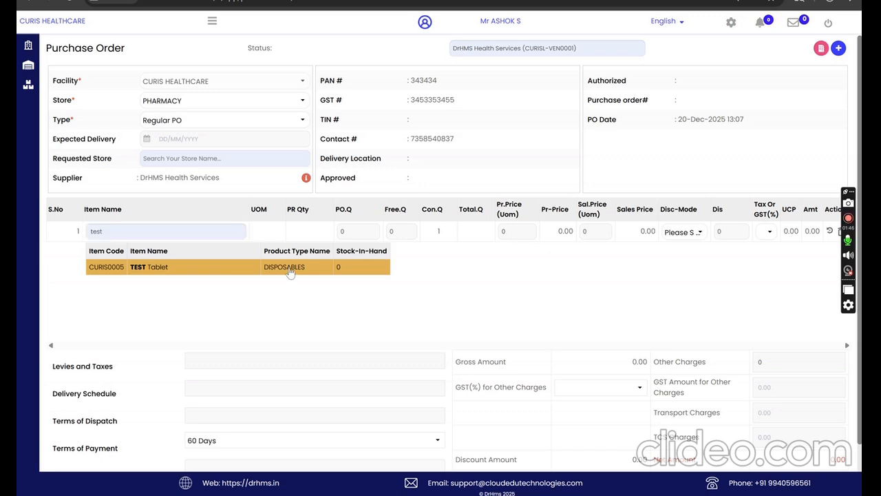
left_click(290, 270)
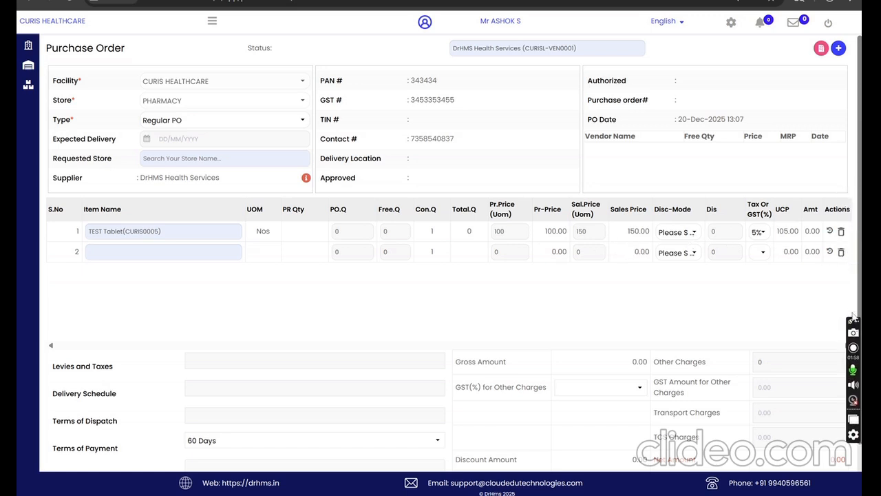
left_click(830, 232)
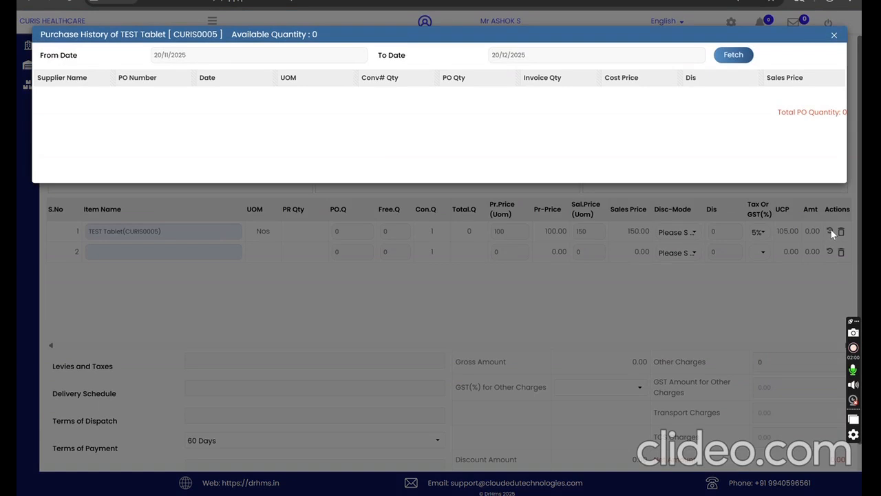
Step: Close the purchase history and examine the vendor comparison columns for free quantity, price, MRP and date
left_click(835, 35)
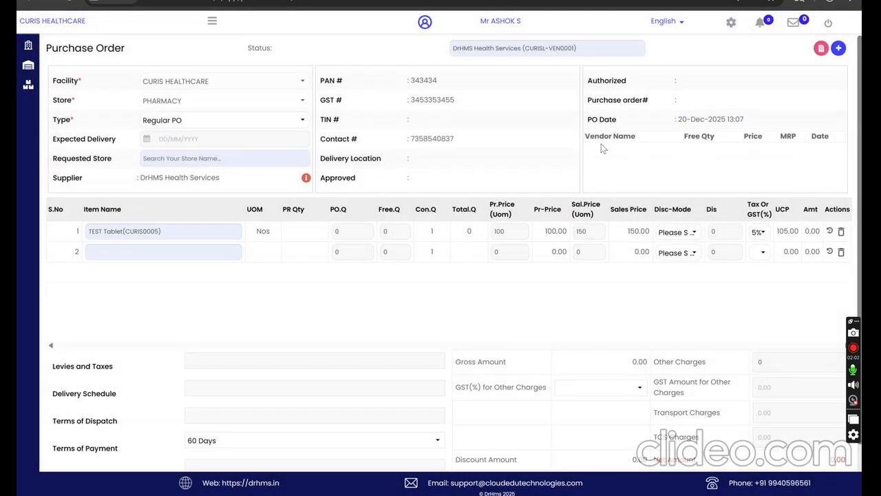
left_click_drag(602, 147, 755, 149)
left_click(756, 154)
left_click_drag(599, 137, 823, 146)
left_click(698, 164)
left_click_drag(751, 134, 783, 154)
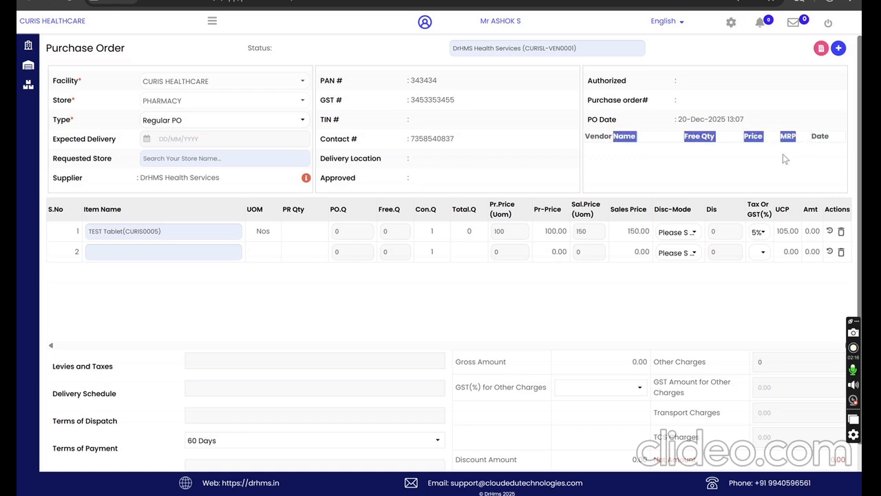
left_click(235, 196)
left_click(106, 250)
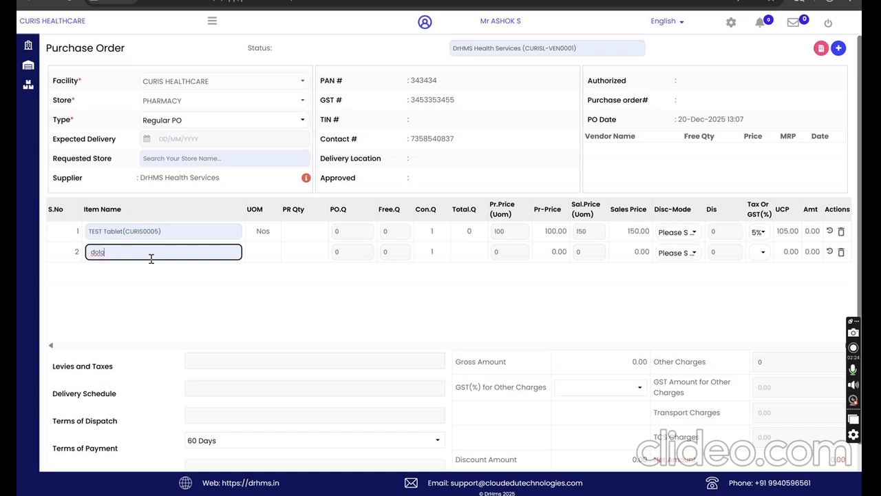
key("ctrl+a")
key("BackSpace")
Step: Set the expected delivery date to 22/12/2025 and choose PHARMACY as the requested store
left_click(185, 141)
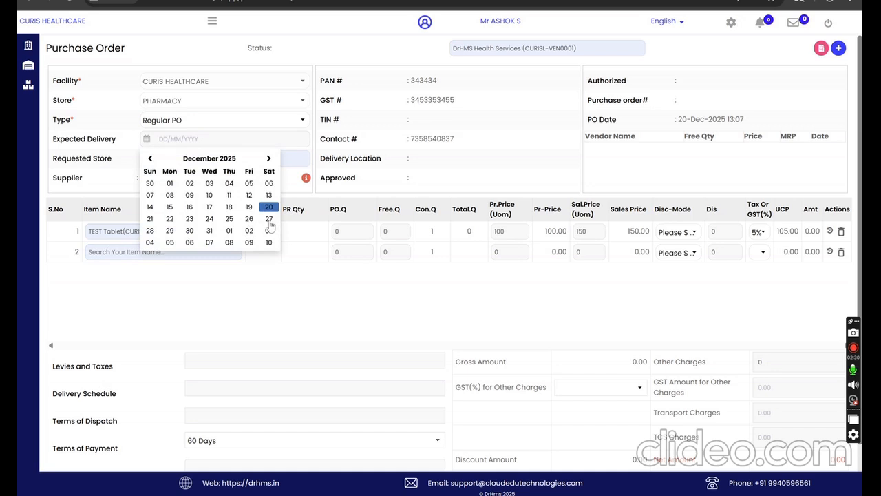
left_click(169, 219)
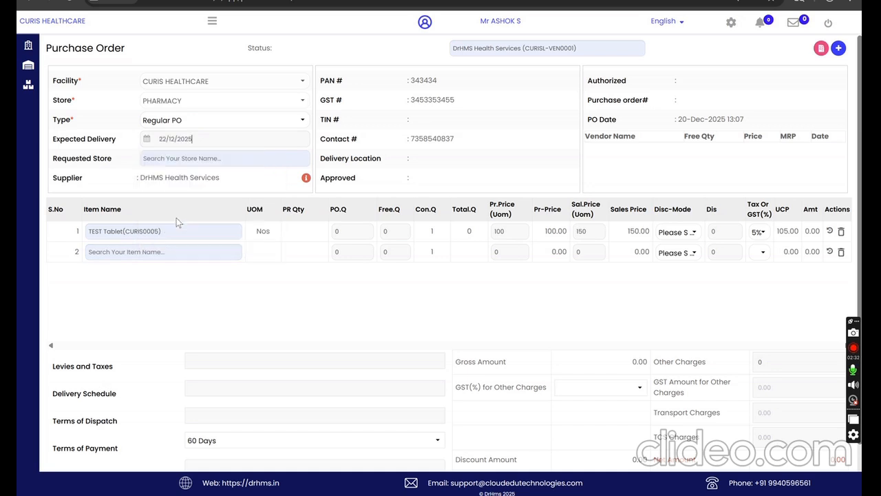
left_click(173, 158)
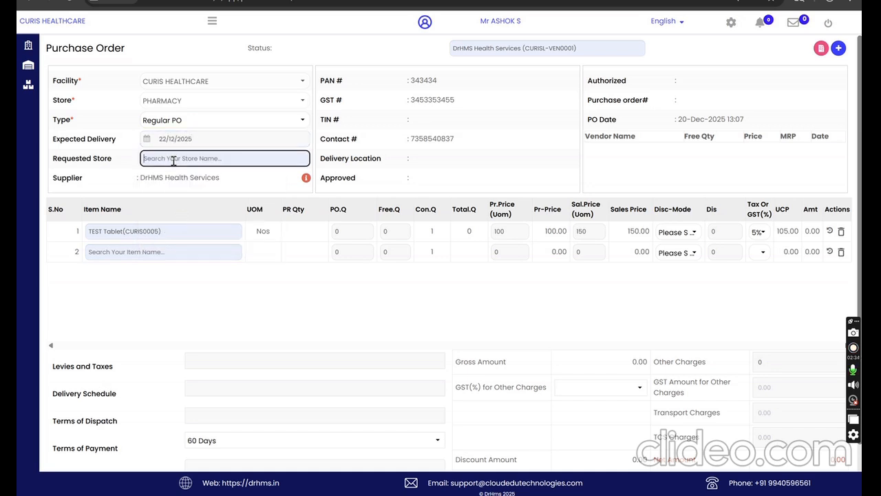
type("phar")
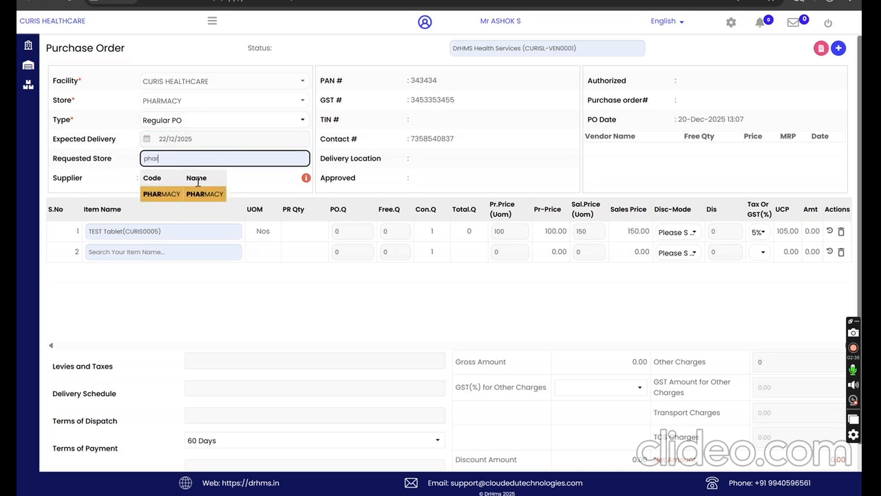
left_click(201, 193)
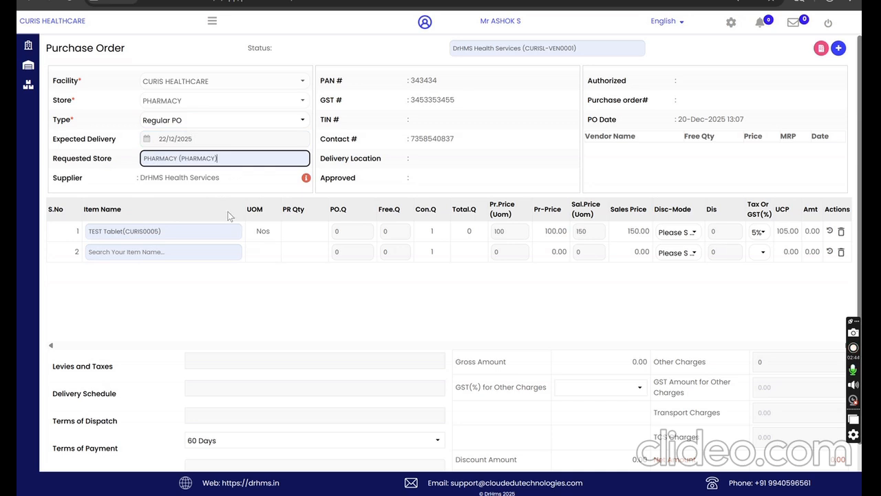
left_click(487, 168)
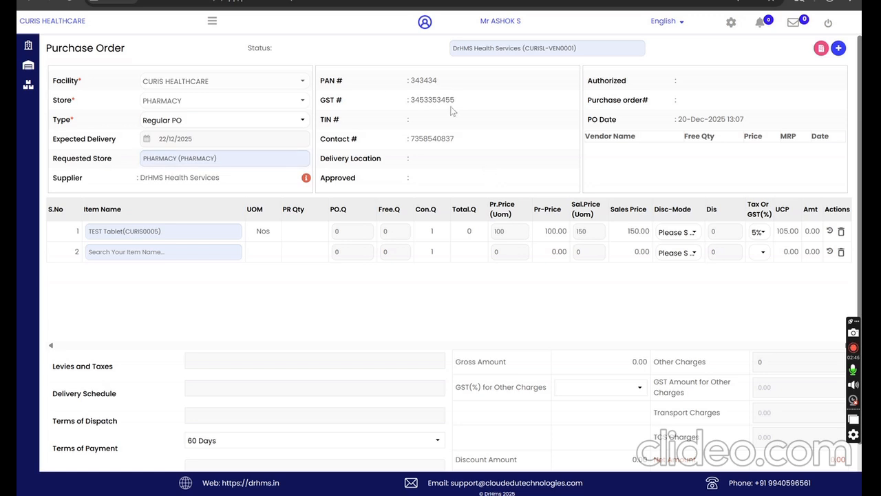
Step: Fill in both Levies and Taxes and Delivery Schedule with "Levies and Taxes", and enter "fgdfgdgf" as the remarks
scroll(413, 275, "down", 2)
left_click(228, 271)
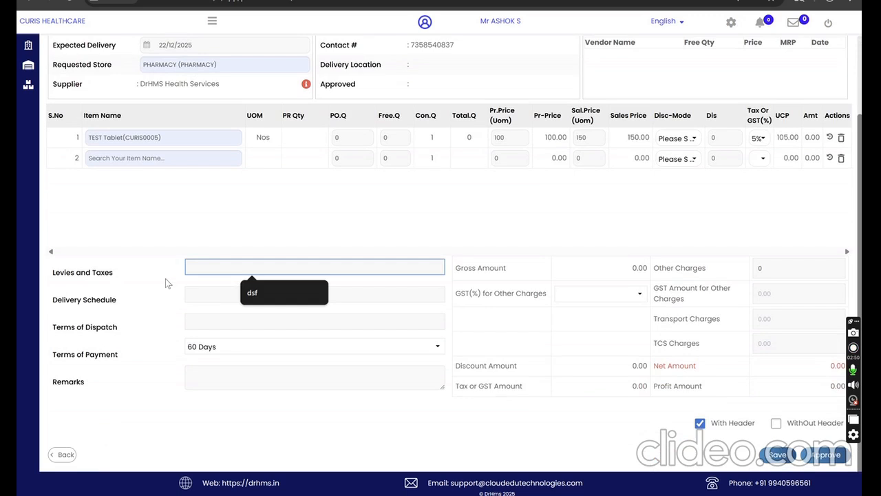
left_click_drag(115, 274, 53, 276)
key("ctrl+c")
left_click(196, 271)
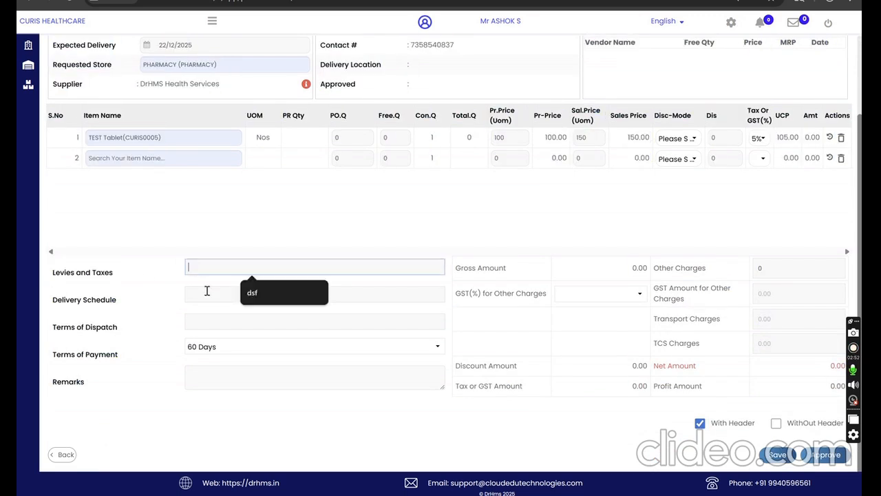
key("ctrl+v")
left_click(207, 296)
key("ctrl+v")
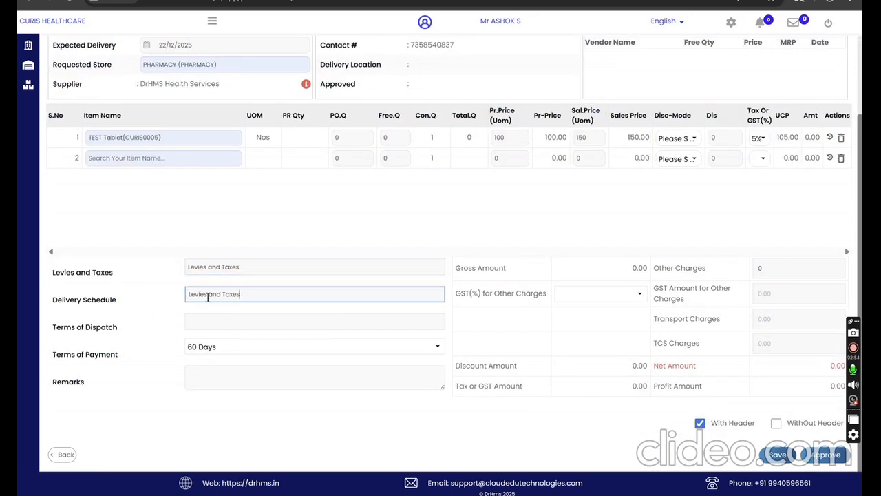
left_click(227, 382)
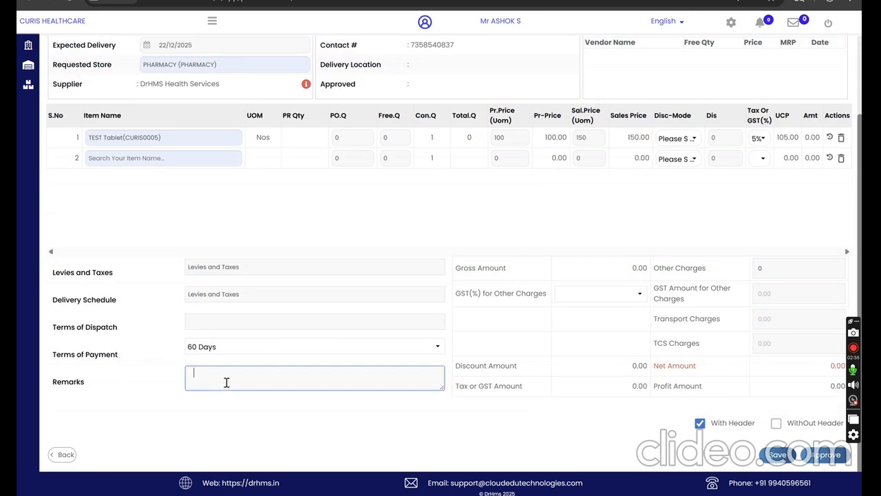
type("fgdfgdgf")
Step: Set the PO quantity of TEST Tablet to 10 and review the order's amounts and additional charges
left_click_drag(462, 273, 637, 273)
left_click(694, 269)
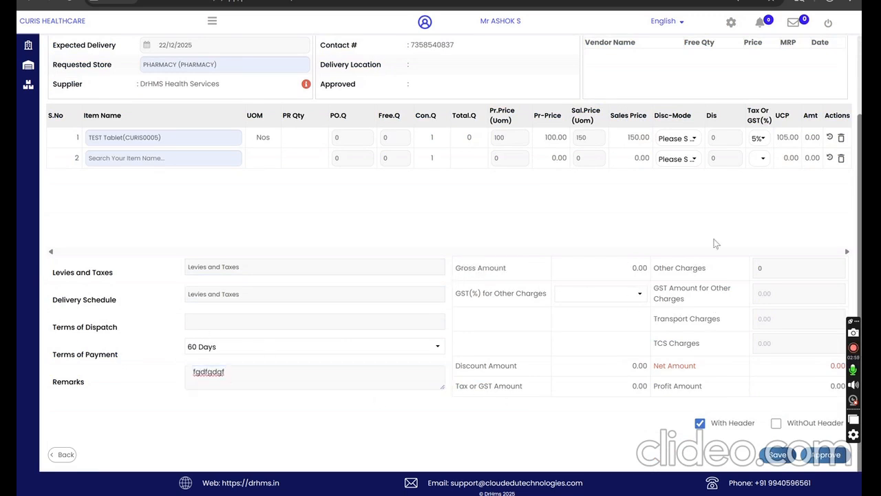
left_click(349, 140)
type("10")
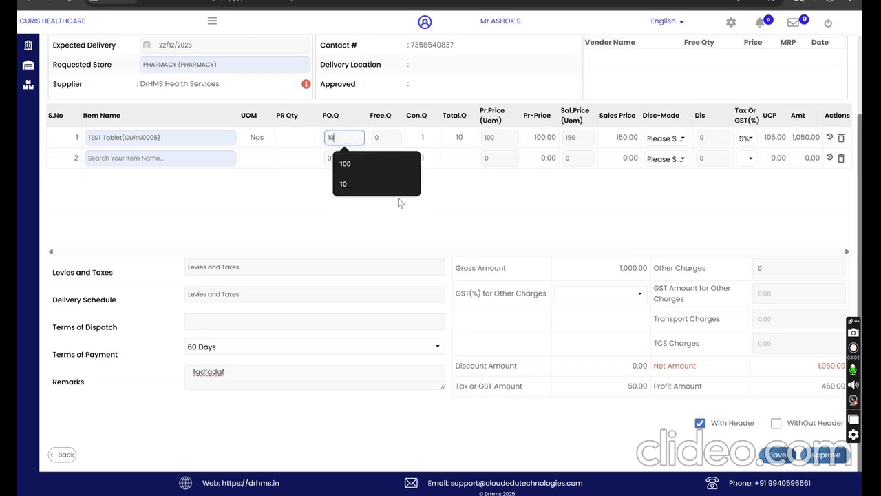
left_click(697, 286)
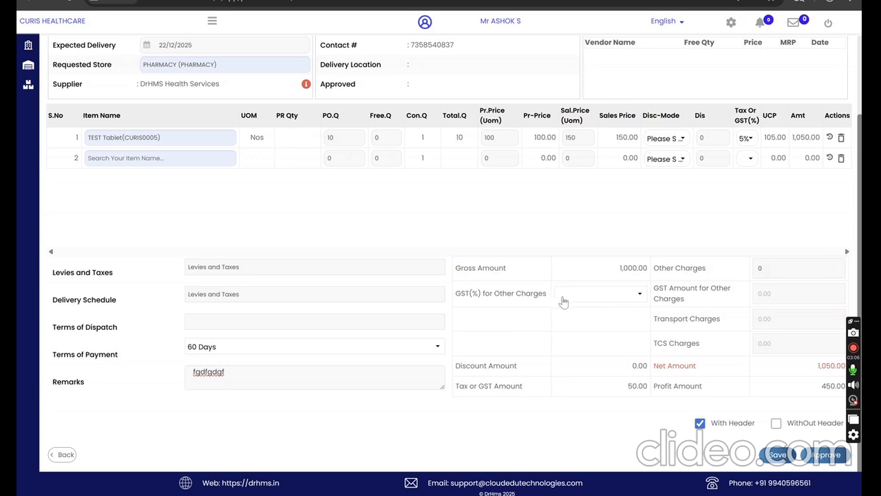
left_click_drag(483, 295, 708, 348)
left_click(668, 319)
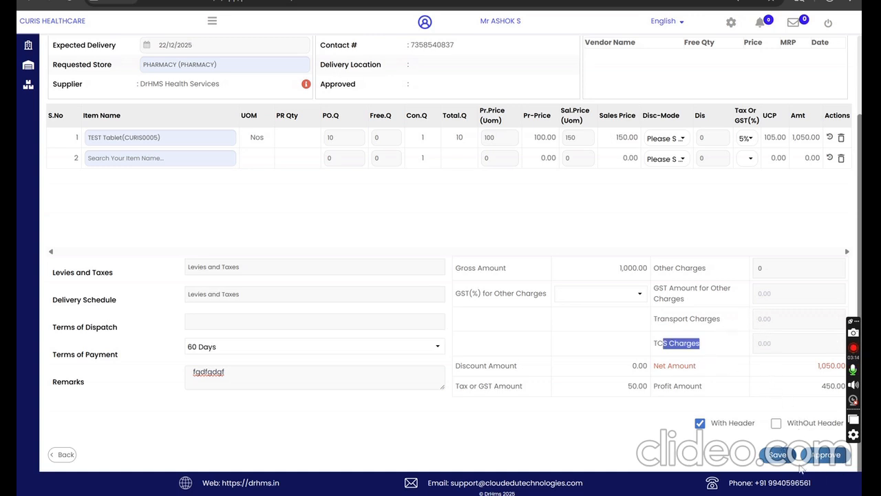
Step: Save the purchase order, confirm the save and dismiss the success notice
left_click(779, 457)
left_click(475, 139)
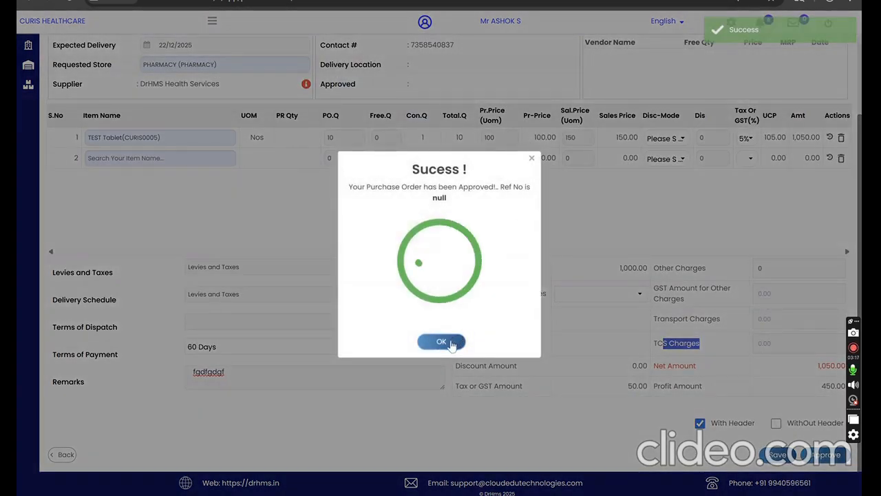
left_click(441, 343)
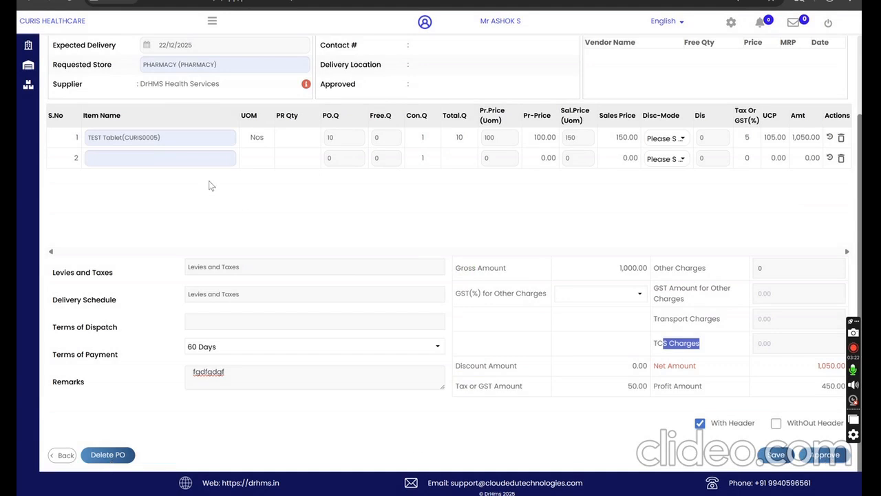
Step: Approve the saved purchase order, confirm the approval and close the reference number notice
left_click(824, 455)
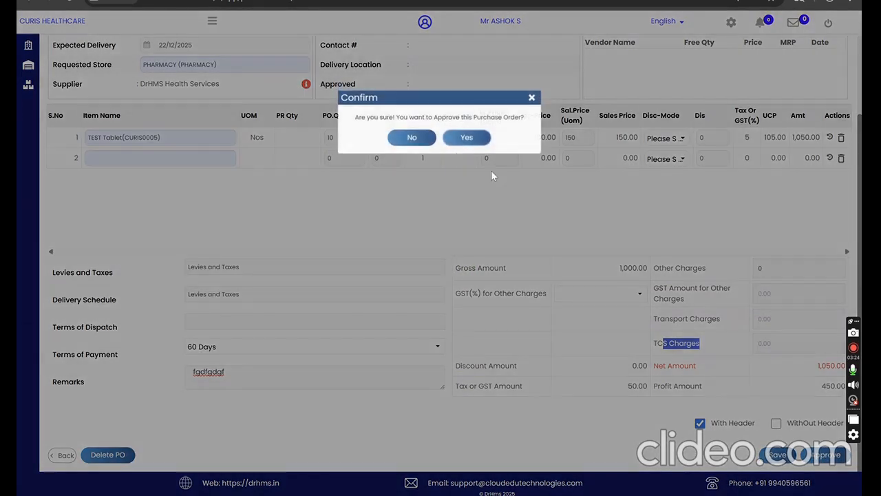
left_click(466, 137)
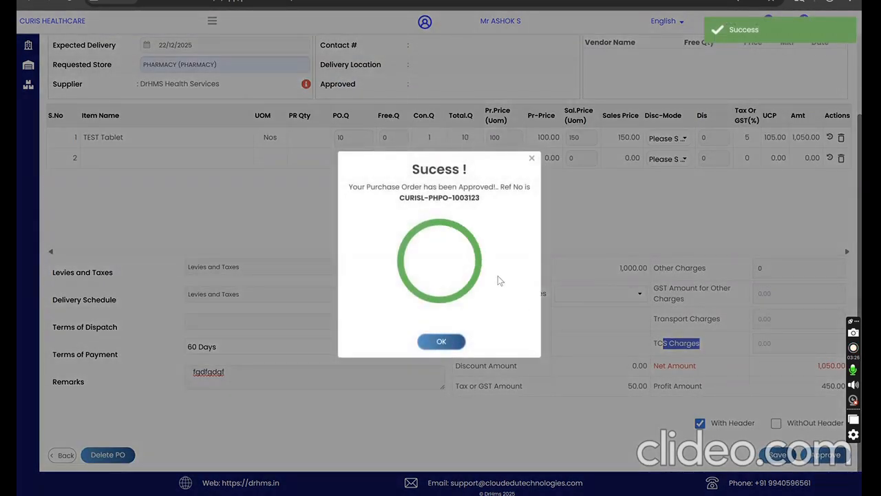
left_click_drag(399, 198, 484, 199)
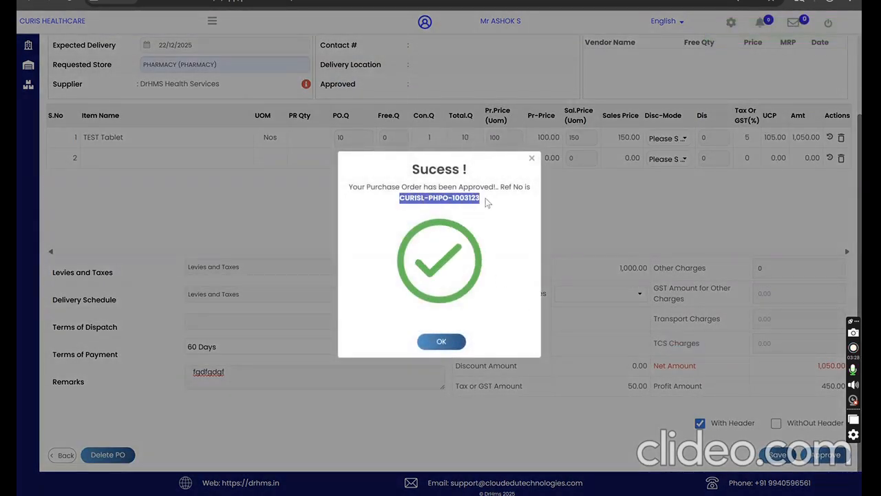
left_click(447, 348)
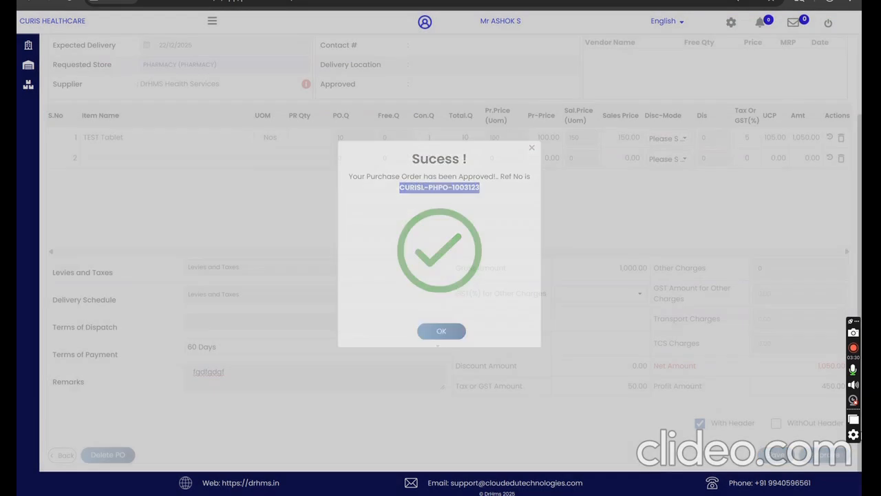
Step: Authorize the approved purchase order, confirm the authorization and dismiss the success notice
left_click(824, 455)
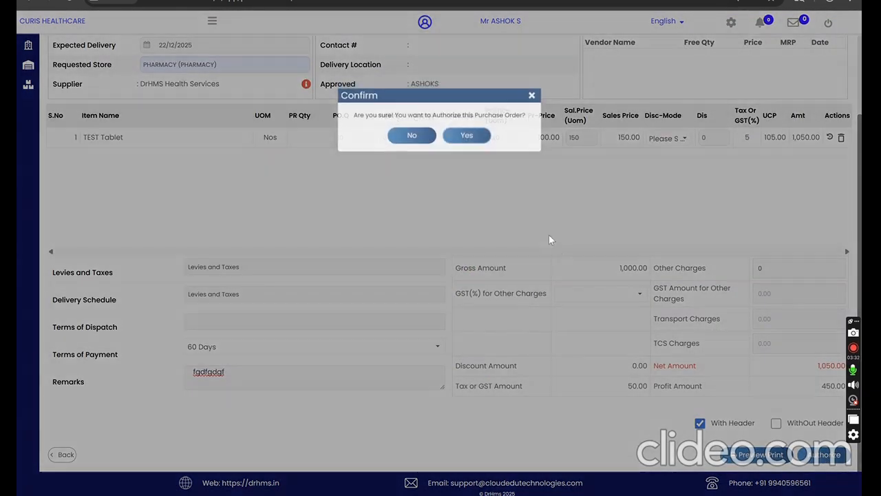
left_click(466, 137)
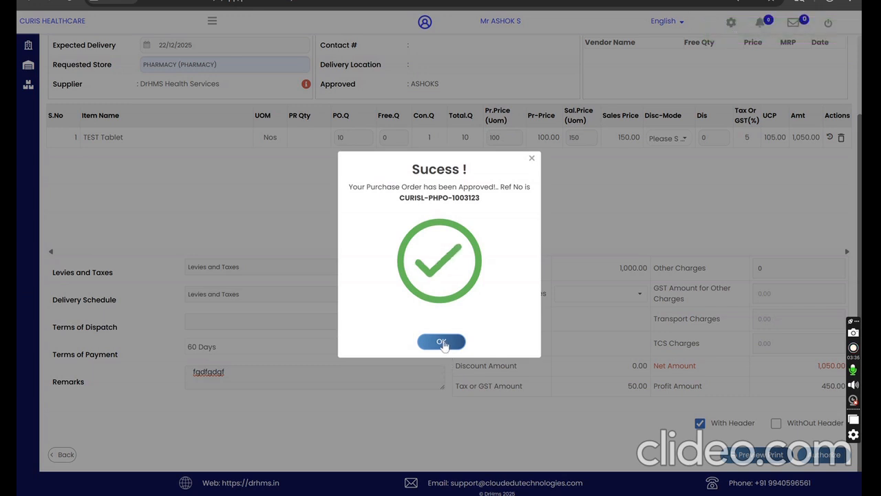
left_click(442, 342)
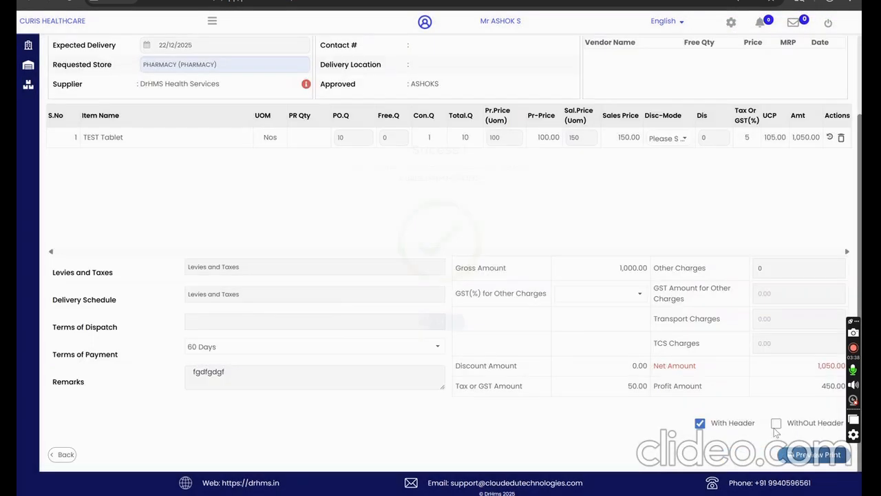
Step: Preview the purchase order's printout, return to the order and review its status and details
left_click(799, 452)
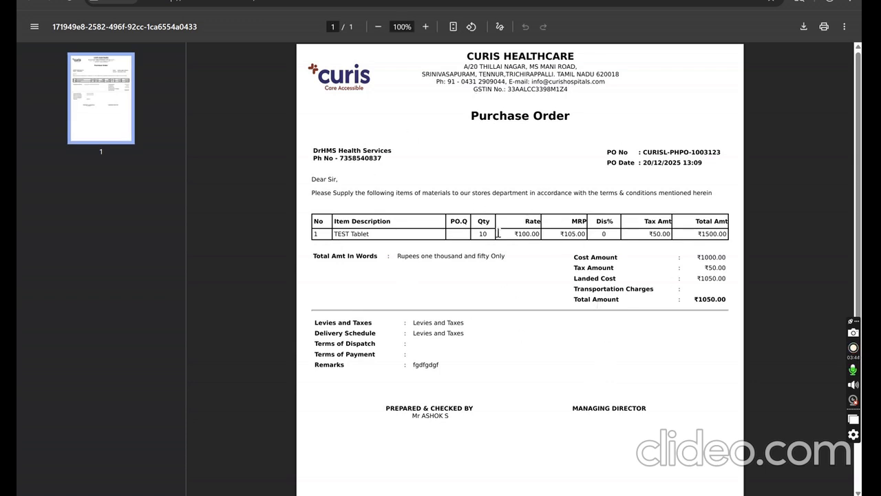
left_click(213, 1)
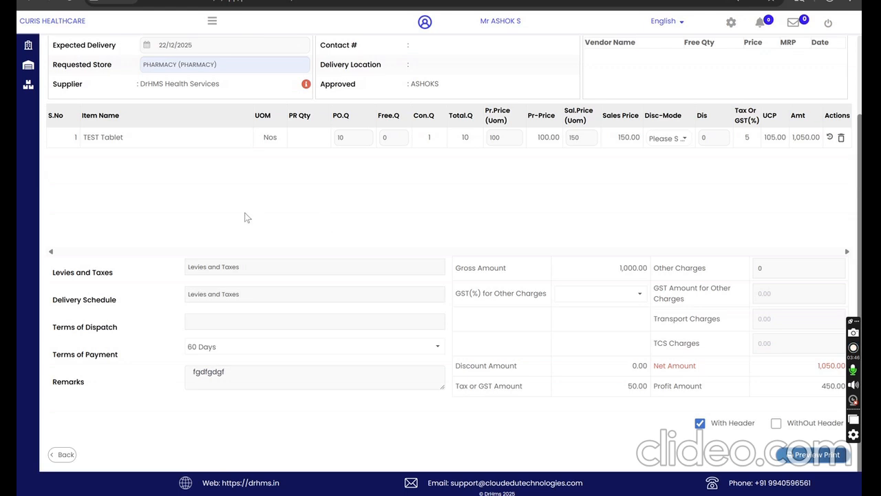
scroll(245, 215, "up", 3)
left_click(212, 21)
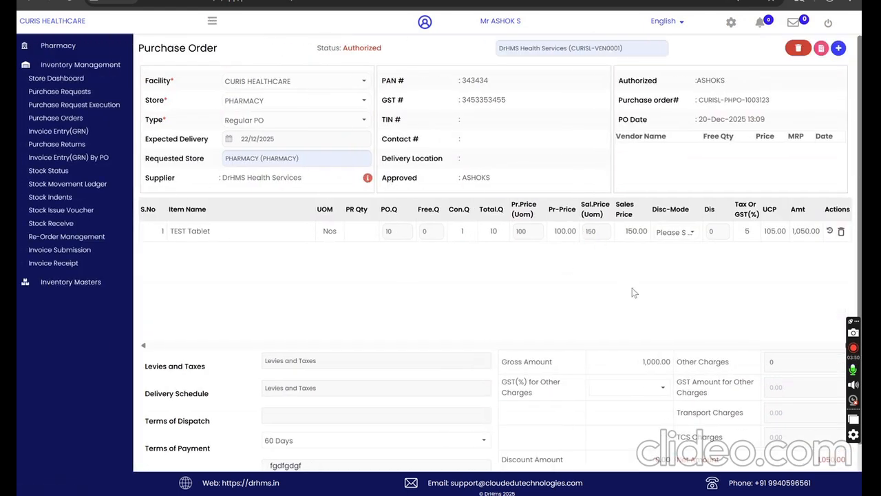
scroll(638, 289, "down", 1)
scroll(637, 289, "up", 1)
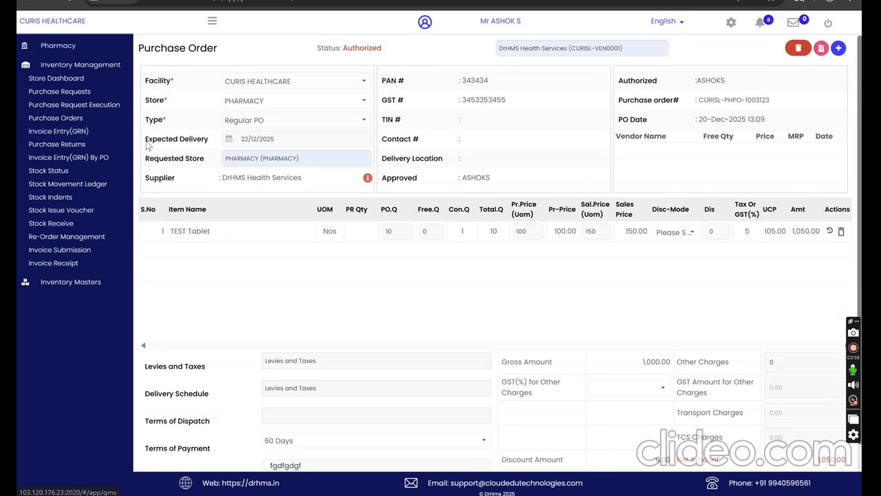
Step: Return to the list of purchase orders to check the entry for DrHMS Health Services
left_click(73, 121)
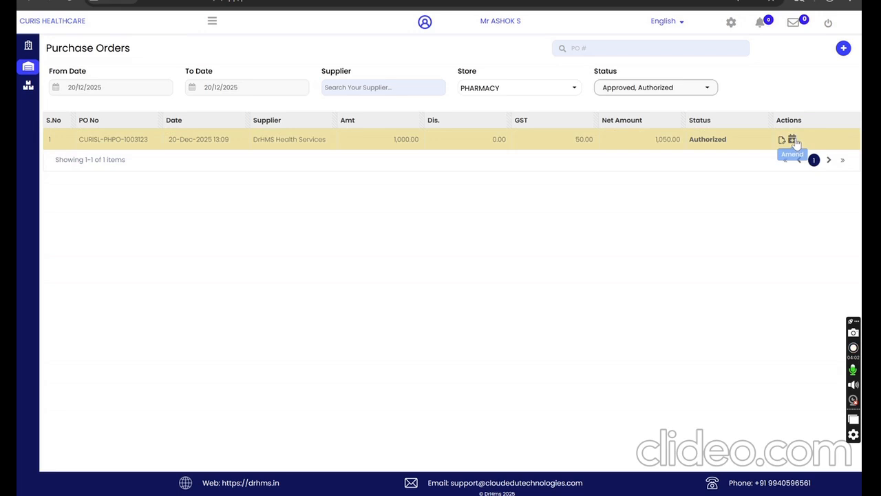
left_click(212, 22)
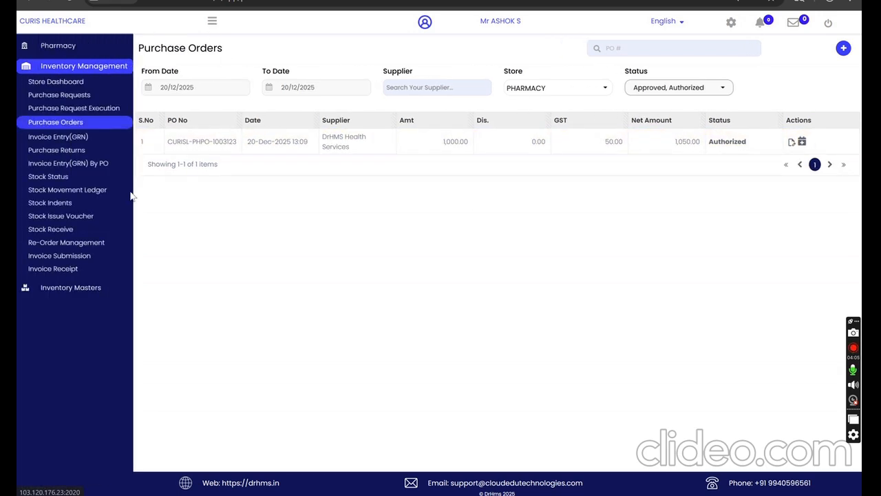
Step: View the Invoice Entry(GRN) By PO list, and switch to the Invoice Entry(GRN) list
left_click(84, 165)
left_click(213, 24)
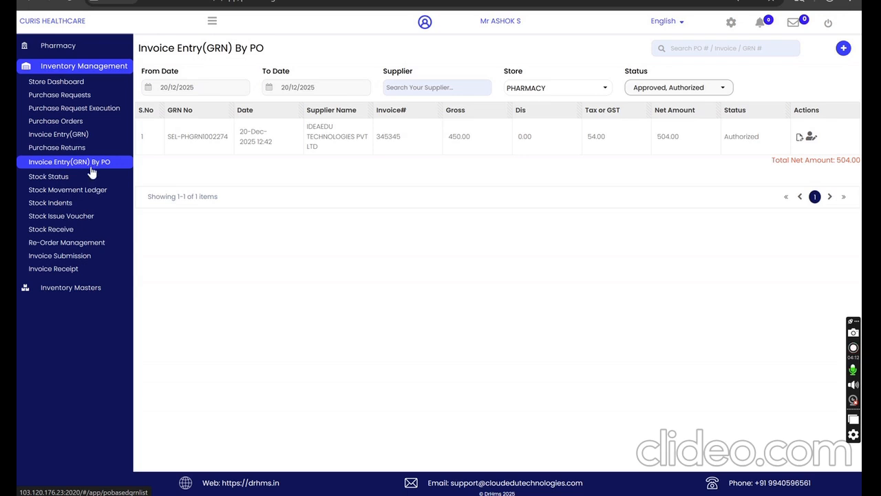
left_click(56, 134)
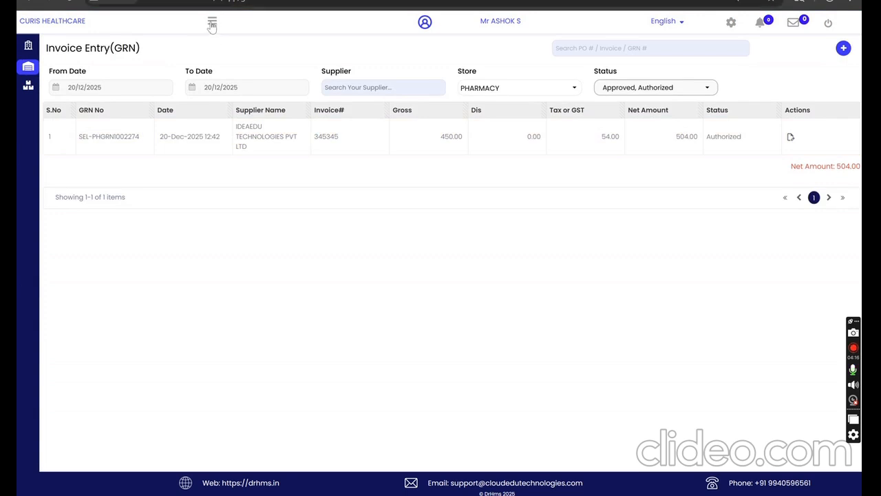
left_click(212, 21)
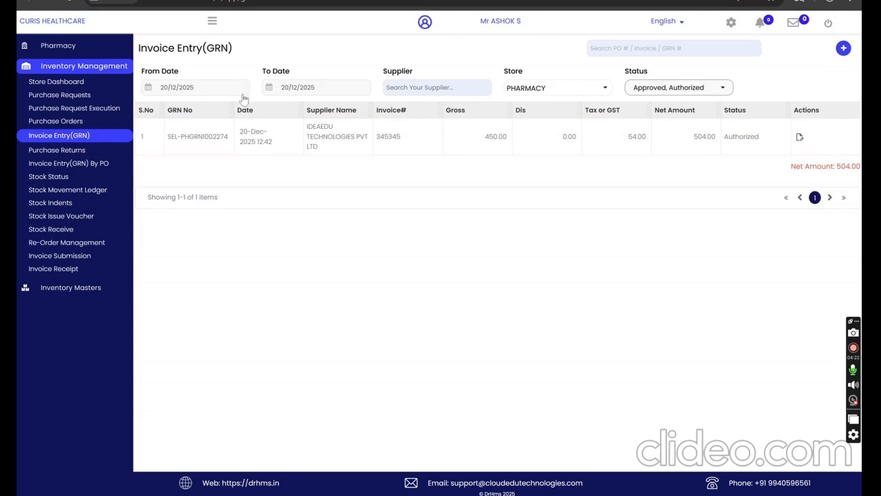
Step: Start a new PO-based invoice entry (GRN) and load the purchase order for DrHMS Health Services
left_click(87, 166)
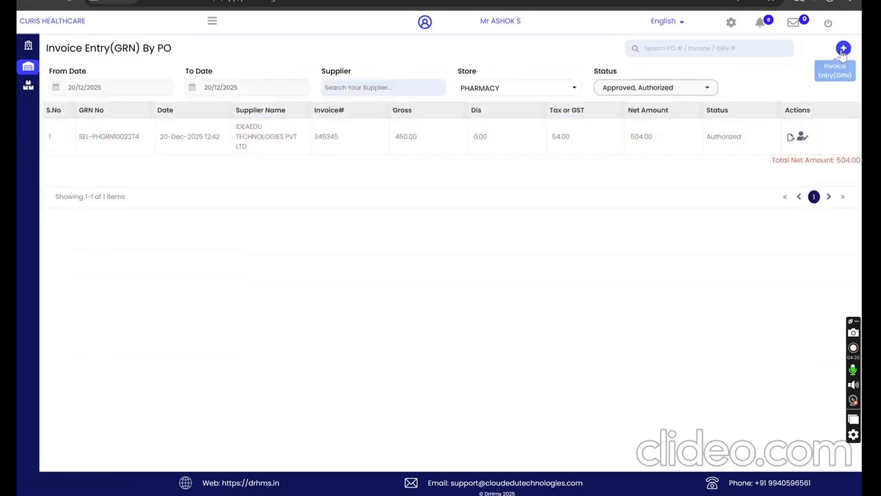
left_click(844, 49)
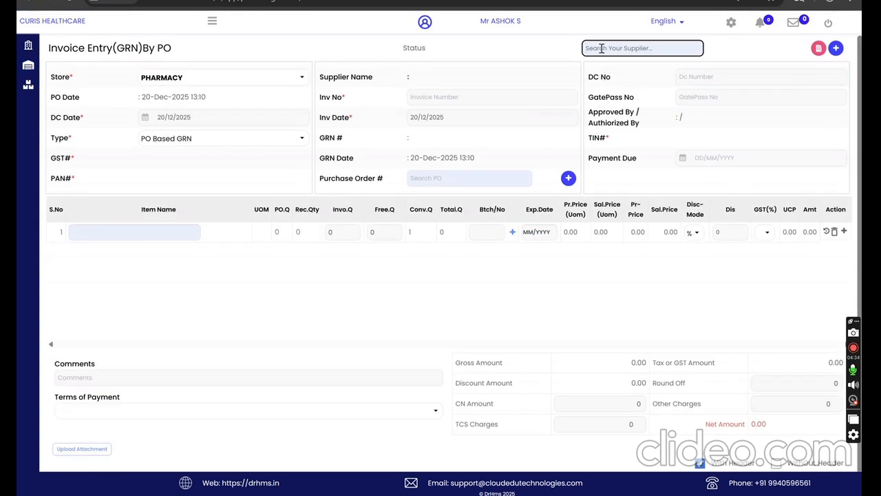
left_click(818, 49)
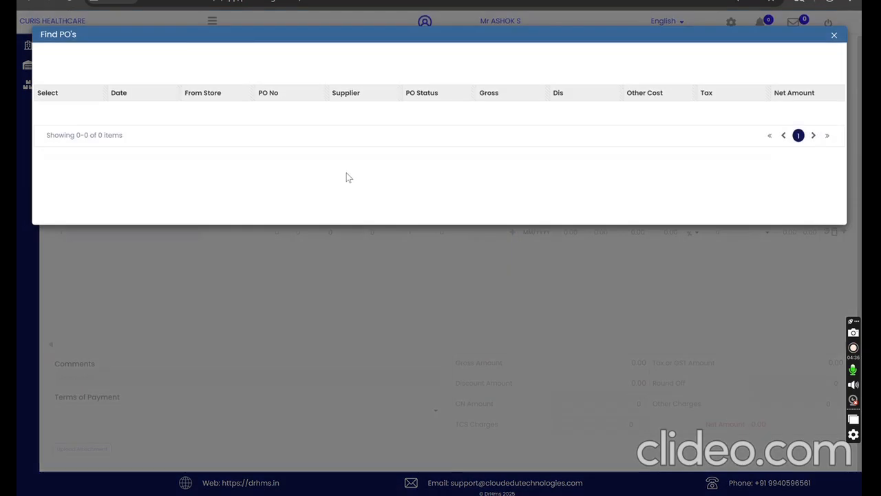
left_click(47, 163)
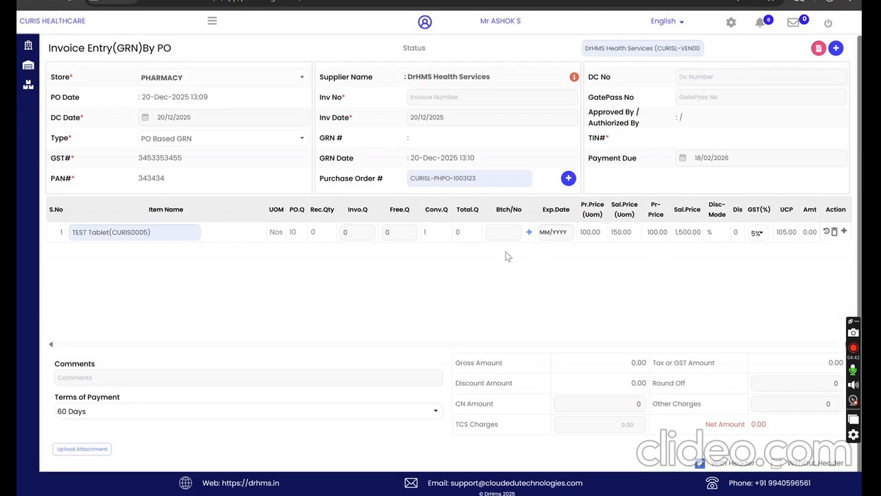
Step: On the first TEST Tablet line, set invoice quantity 5, batch number 34534 and expiry date 10/2029
left_click(348, 234)
type("5")
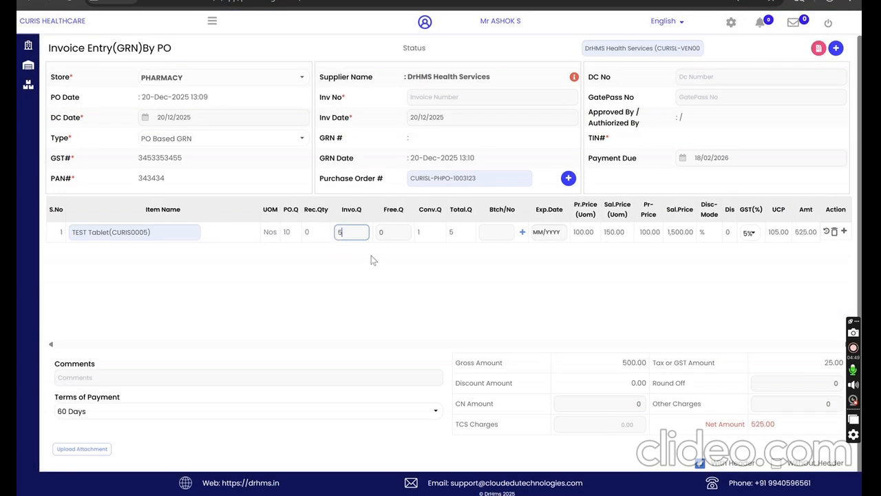
left_click(486, 235)
type("34534")
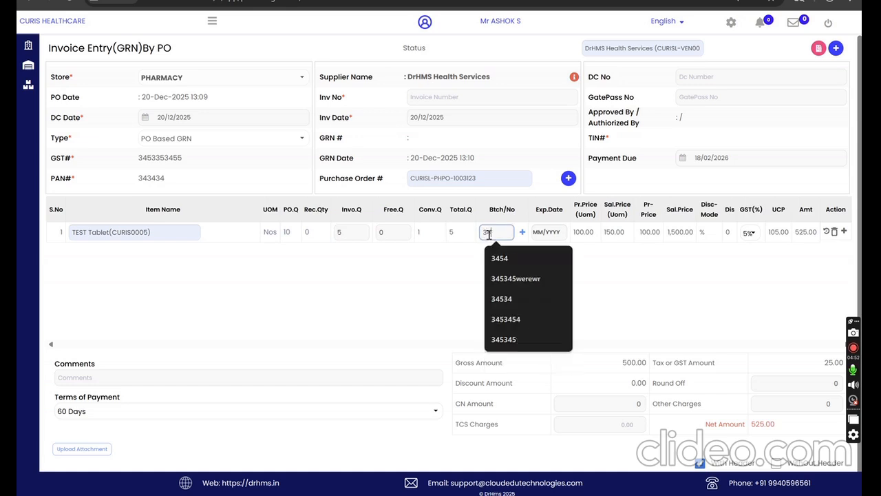
left_click(536, 232)
type("1")
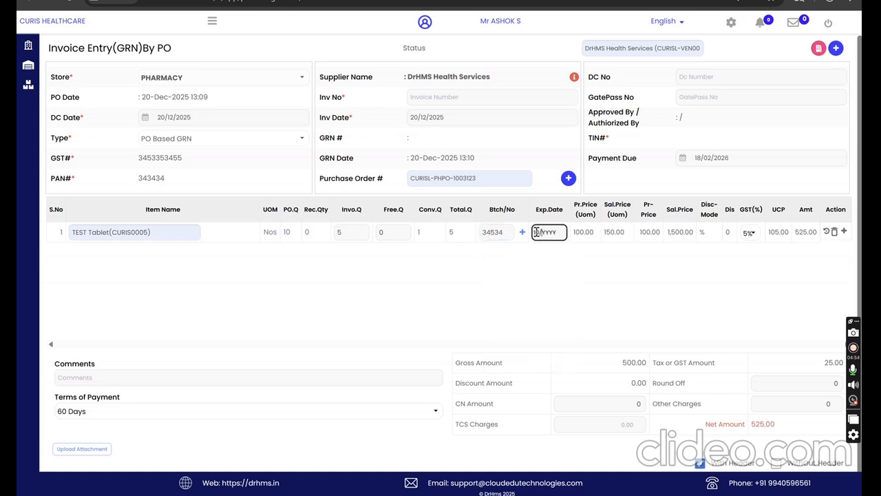
type("2/2025")
left_click(544, 284)
Step: Add a second TEST Tablet line with invoice quantity 2, batch number 3454656 and expiry date 10/2029
left_click(522, 233)
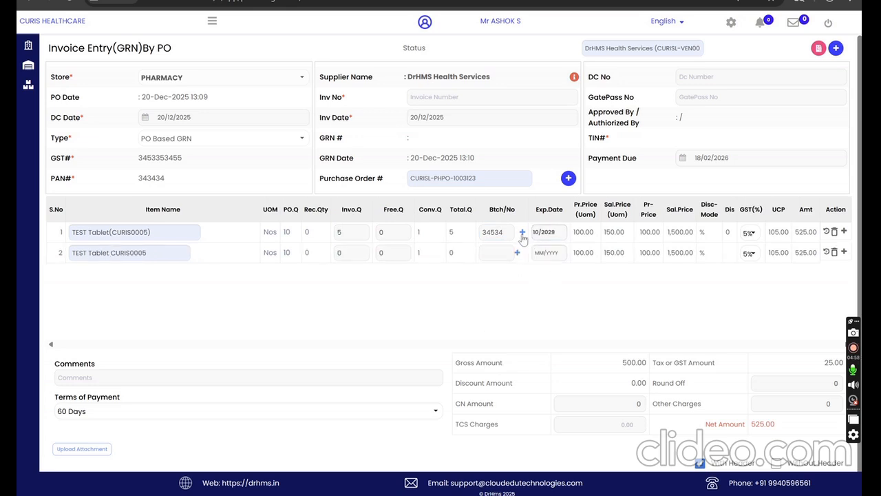
left_click(346, 254)
type("2")
left_click(488, 253)
type("345")
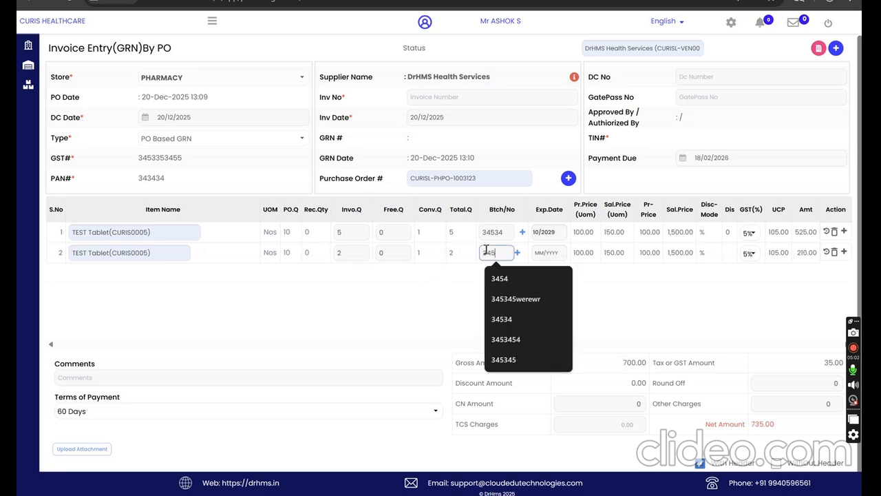
type("4656")
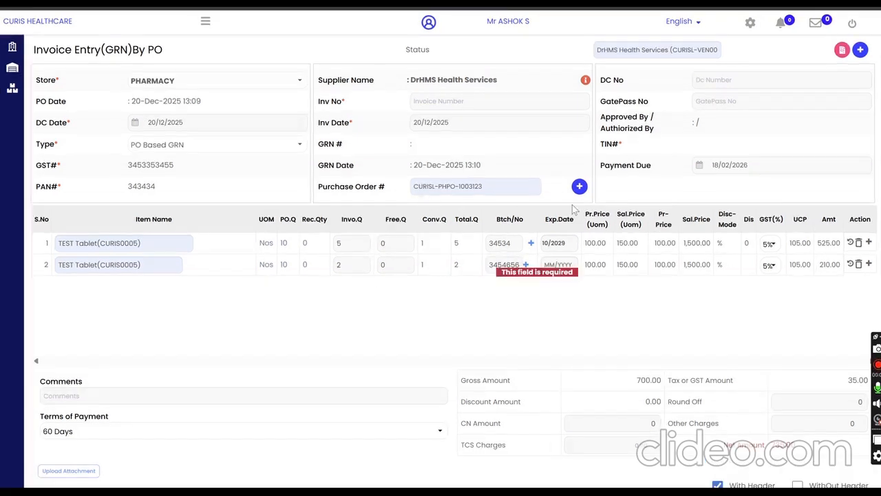
left_click(550, 265)
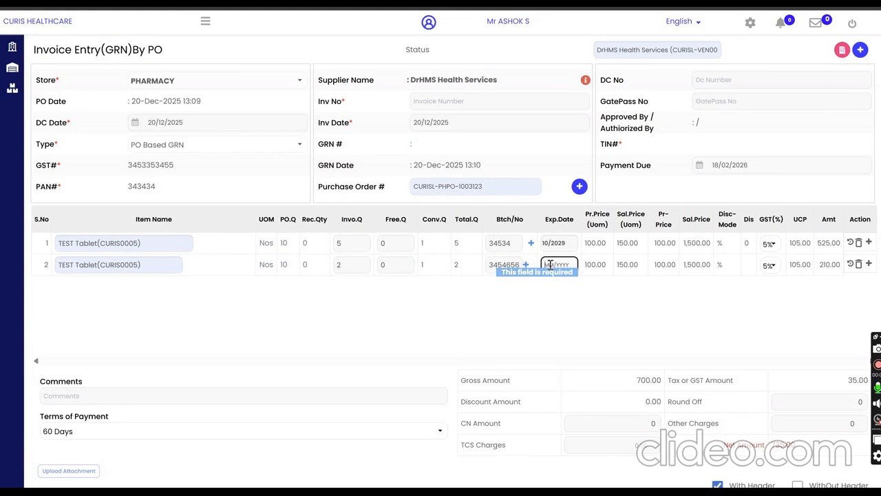
type("10/")
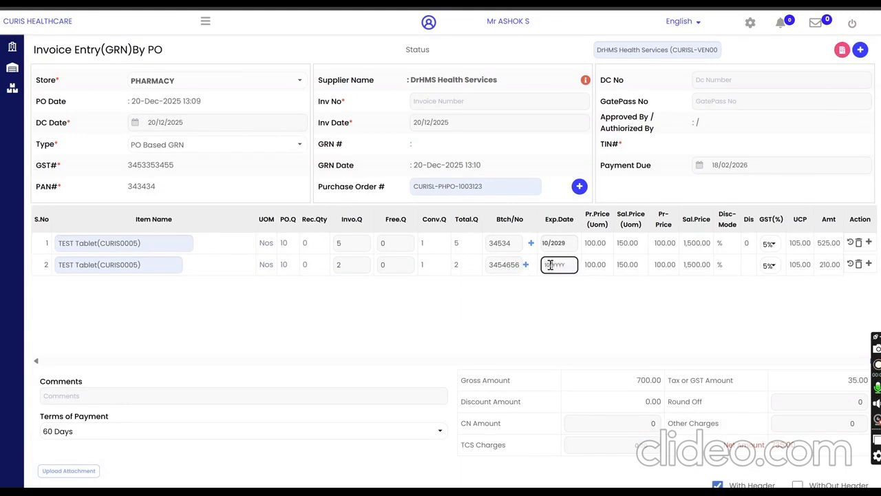
type("2029")
left_click(615, 272)
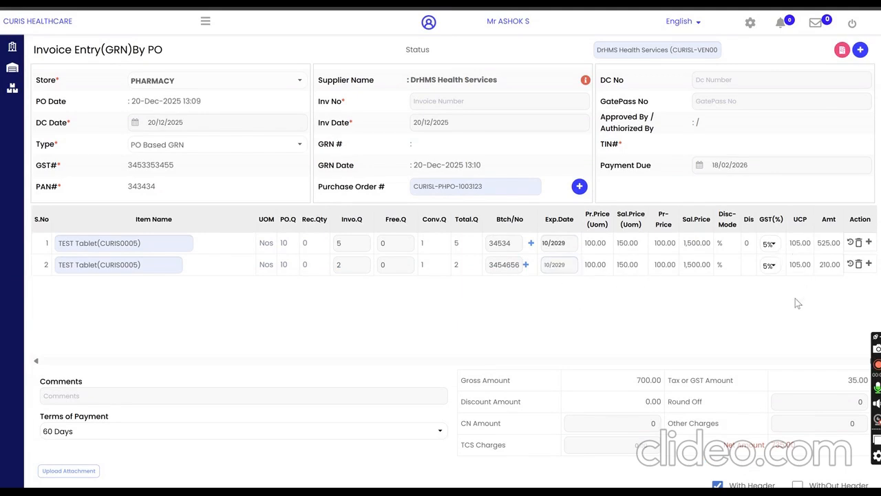
Step: Open and close the barcode entry for the first TEST Tablet line, and enter the comment "dfhh"
left_click(869, 242)
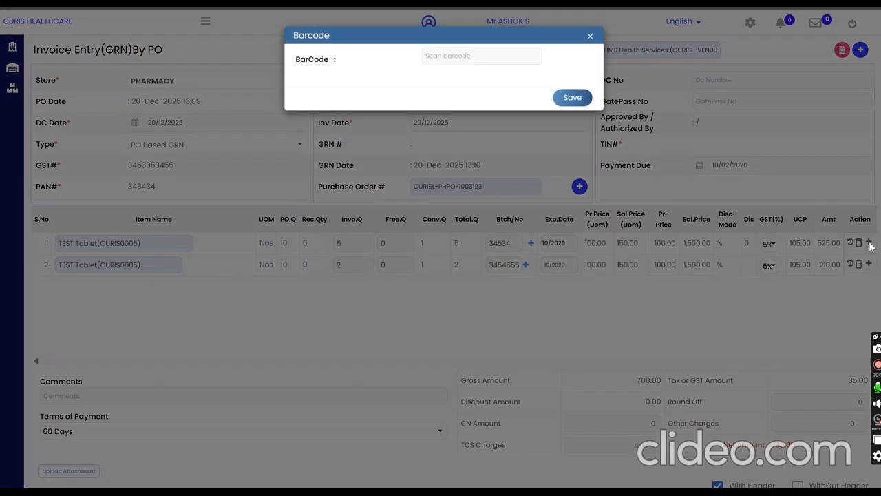
left_click(590, 38)
scroll(723, 310, "down", 1)
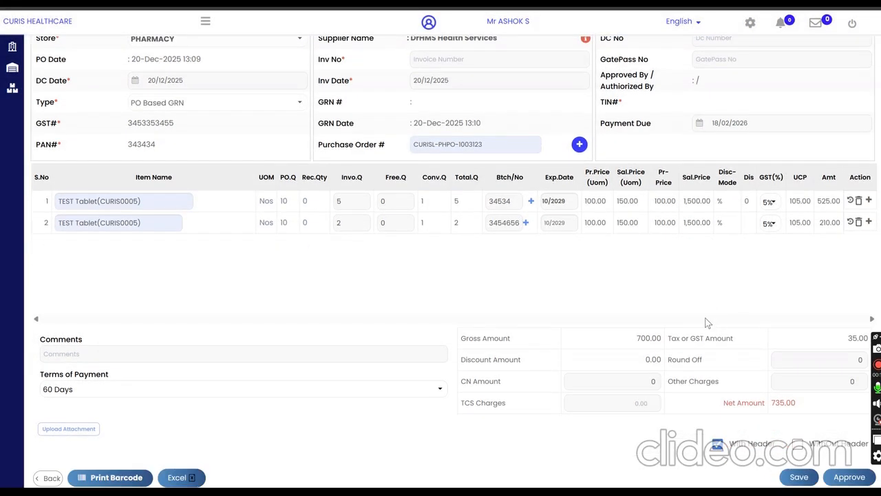
left_click(61, 356)
left_click_drag(42, 379, 106, 379)
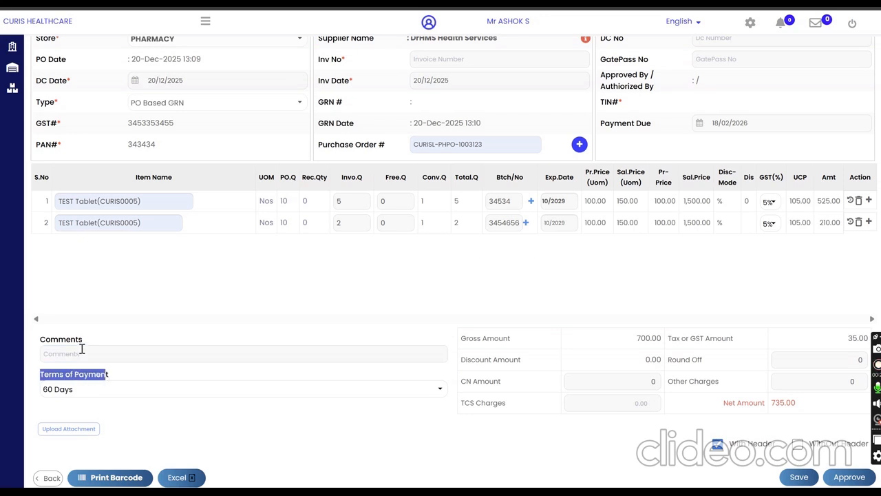
left_click(81, 354)
type("dfhh")
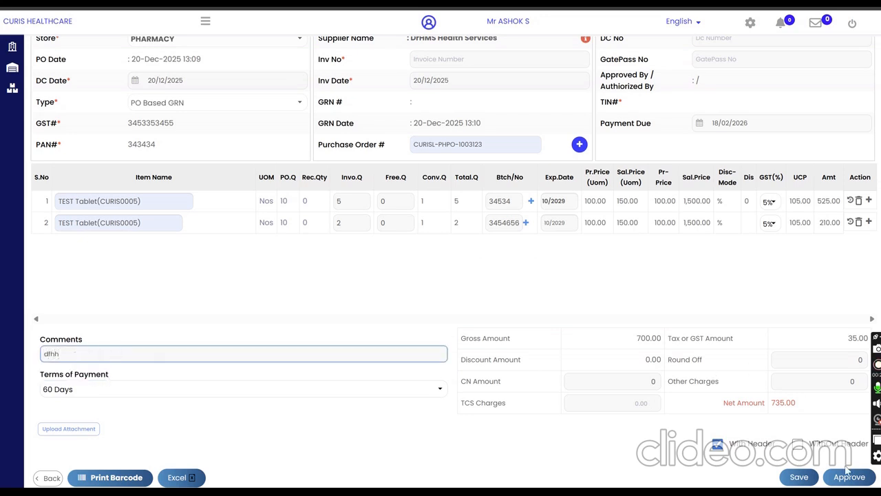
Step: Set the invoice number to 34546564, and view and close the supplier's details
scroll(613, 386, "up", 1)
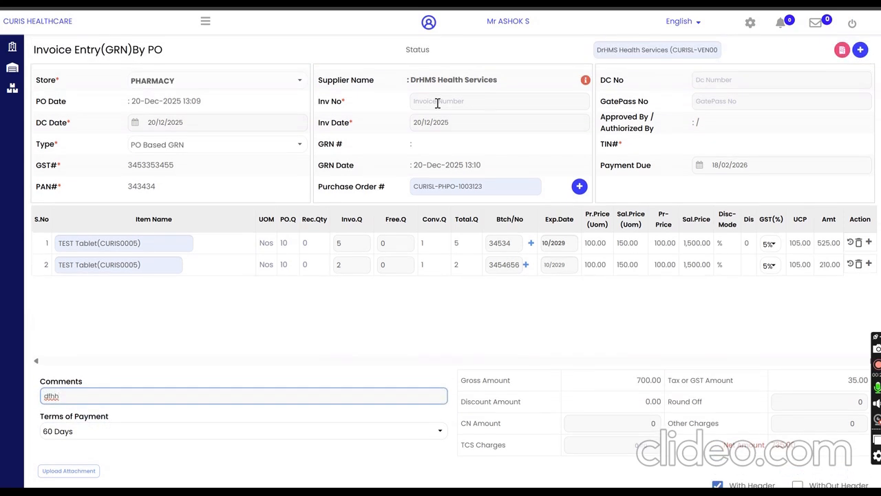
left_click(441, 102)
type("34546564")
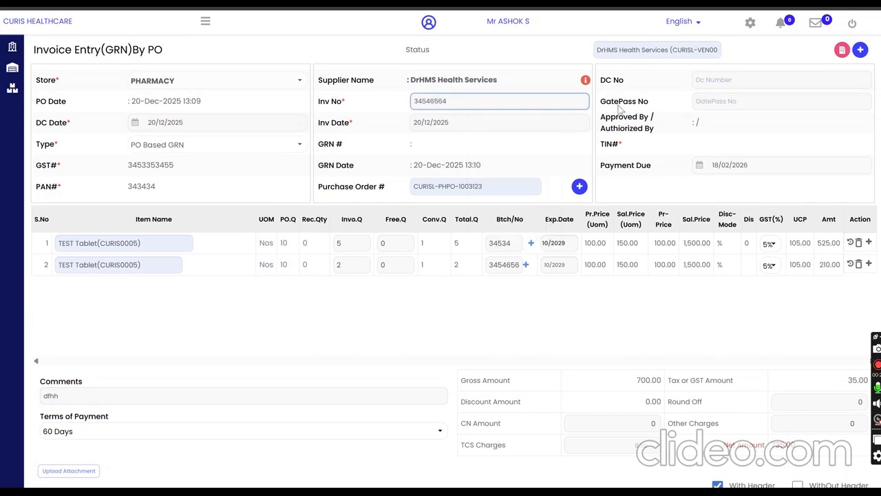
left_click(591, 89)
left_click(585, 81)
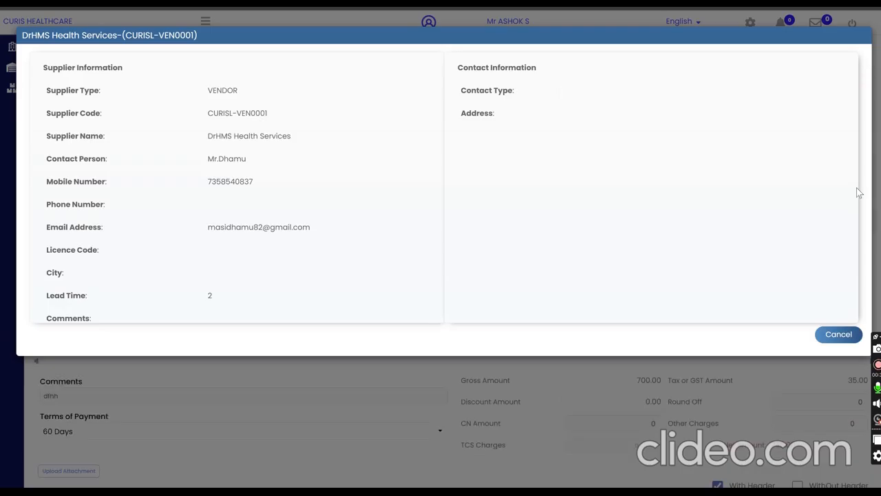
left_click(775, 387)
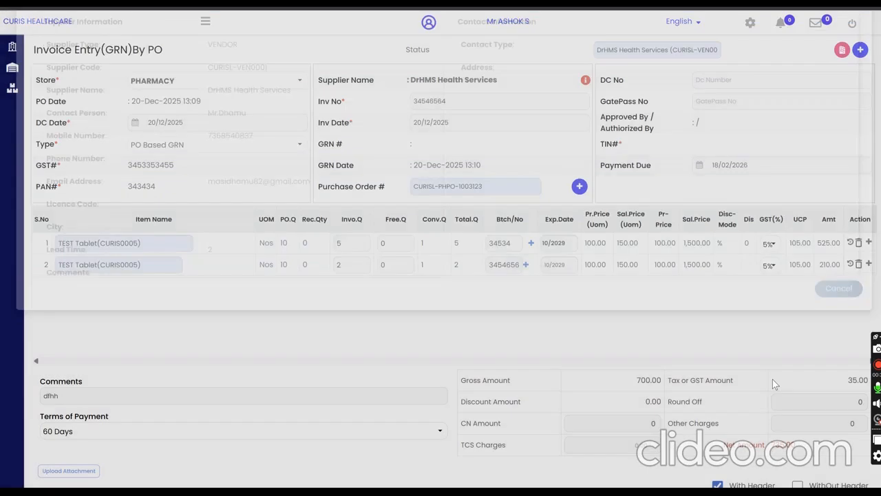
Step: Set the DC number to 4565 and the gate pass number to 6565
left_click(722, 81)
type("4565")
left_click(729, 103)
type("6")
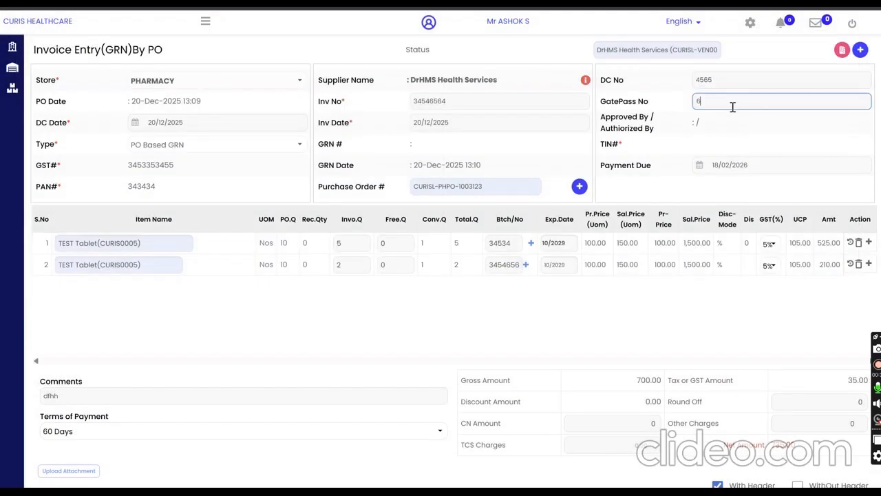
type("565")
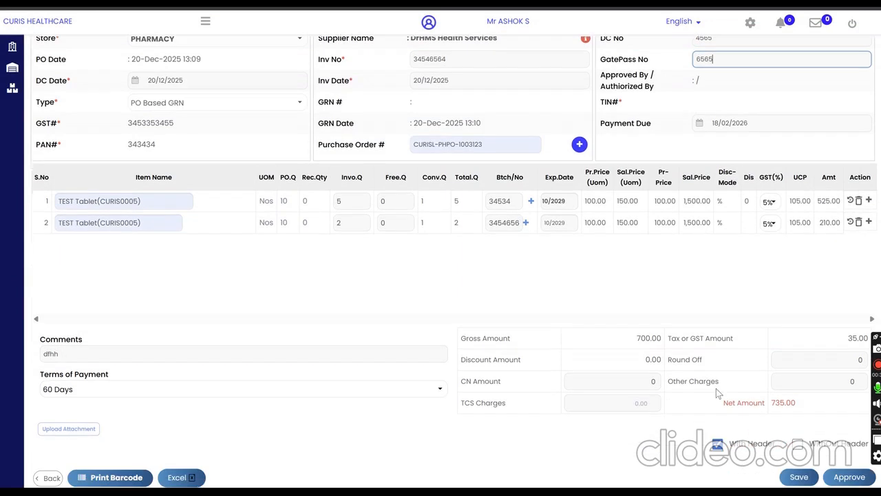
Step: Save the goods receipt note and approve it, confirming both actions
scroll(710, 358, "down", 1)
left_click(802, 477)
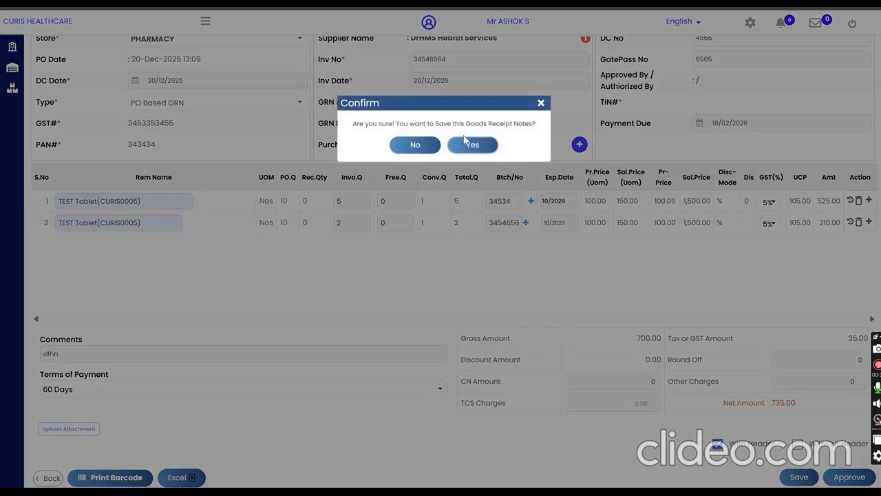
left_click(473, 146)
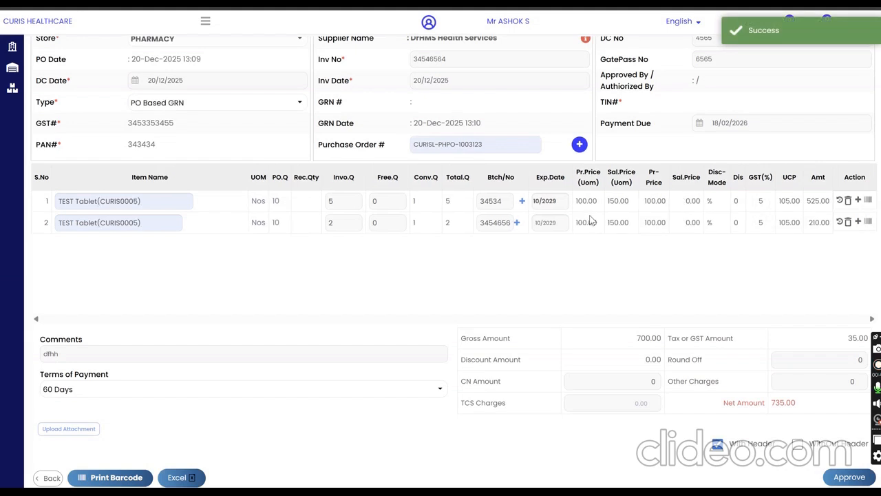
left_click(845, 476)
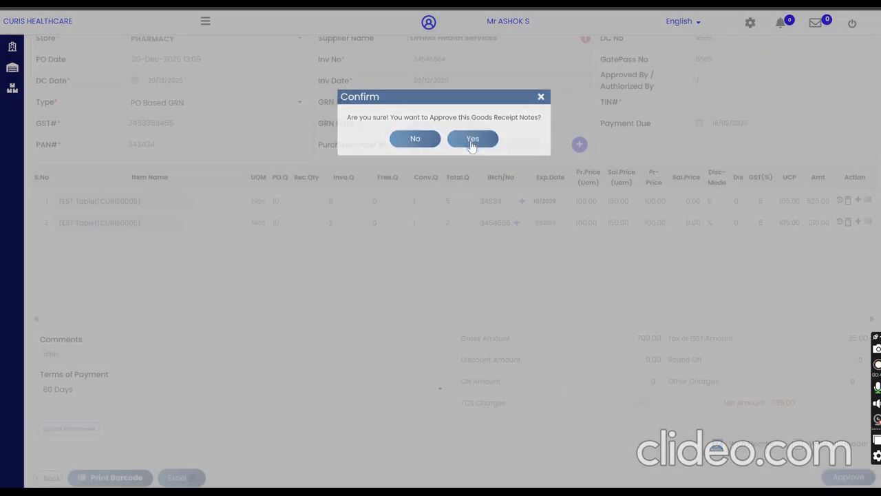
left_click(471, 143)
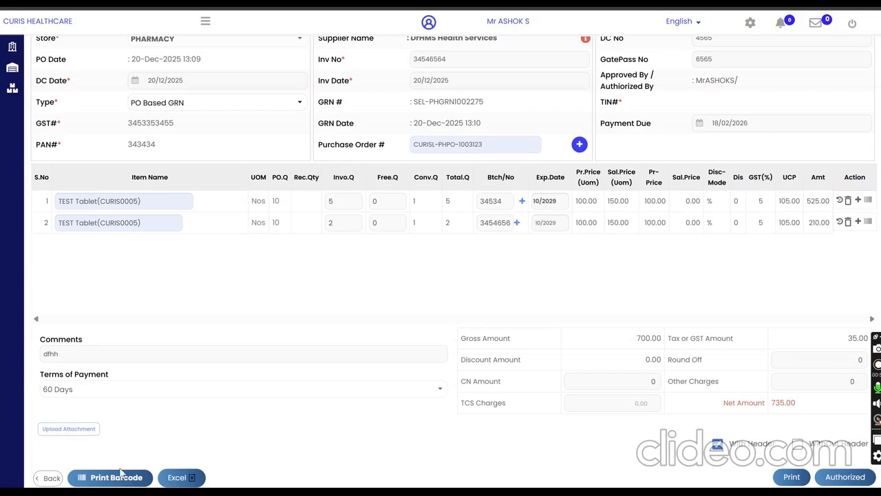
Step: Open and cancel the attachment file selection, and authorize the approved goods receipt note with confirmation
left_click(69, 429)
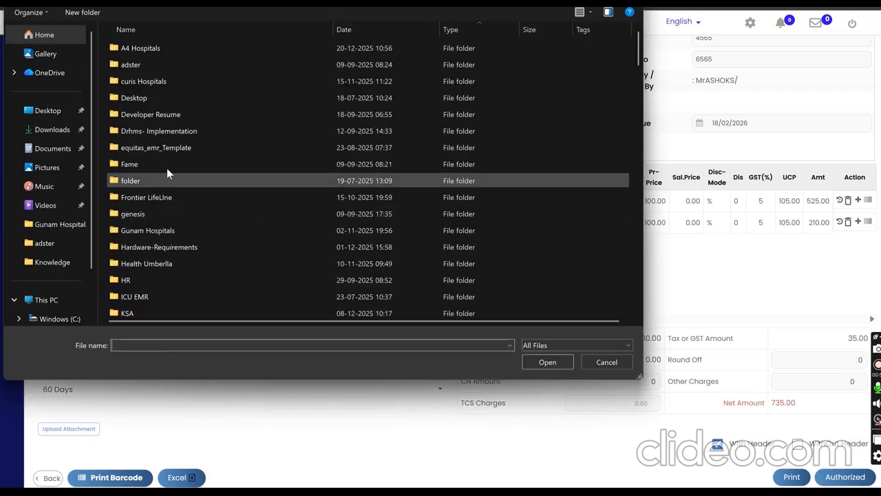
left_click(607, 361)
left_click(849, 482)
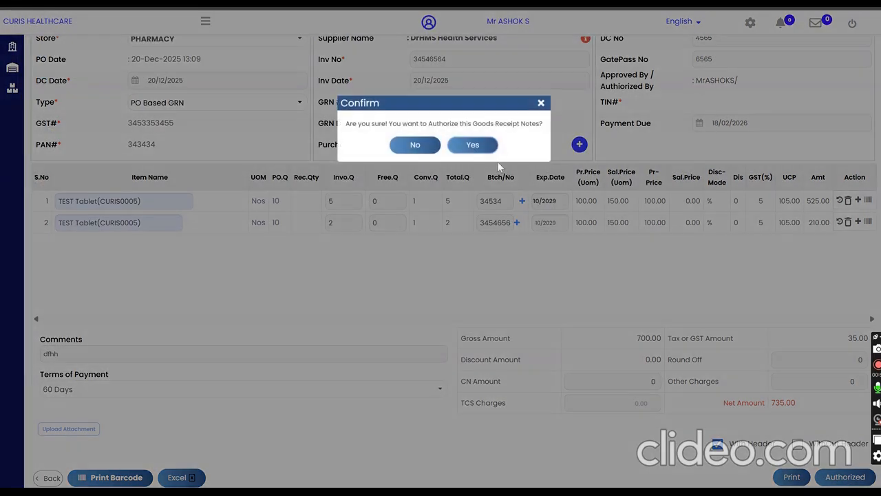
left_click(488, 146)
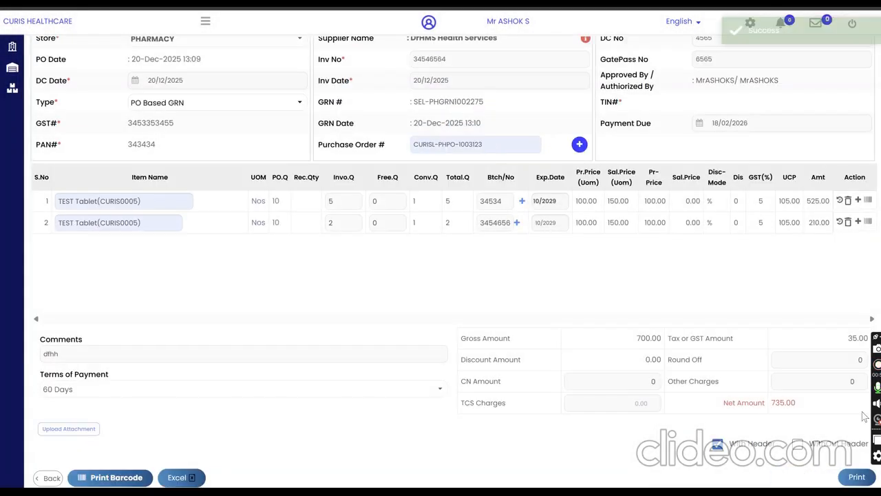
Step: Preview the printout of the authorized goods received note and return to the invoice entry
left_click(854, 477)
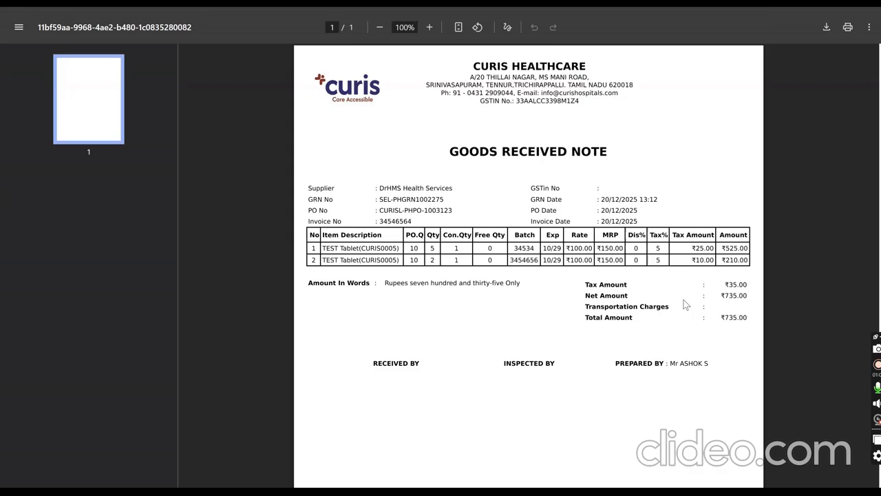
scroll(692, 416, "down", 1)
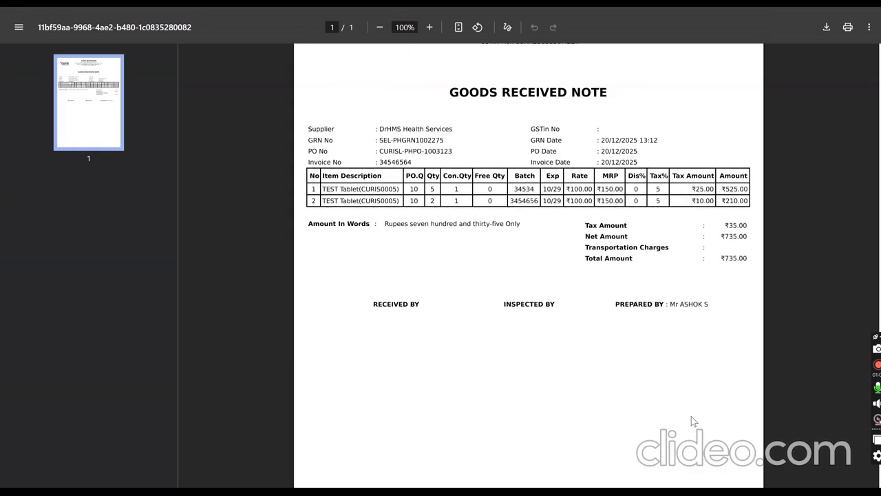
key("ctrl+w")
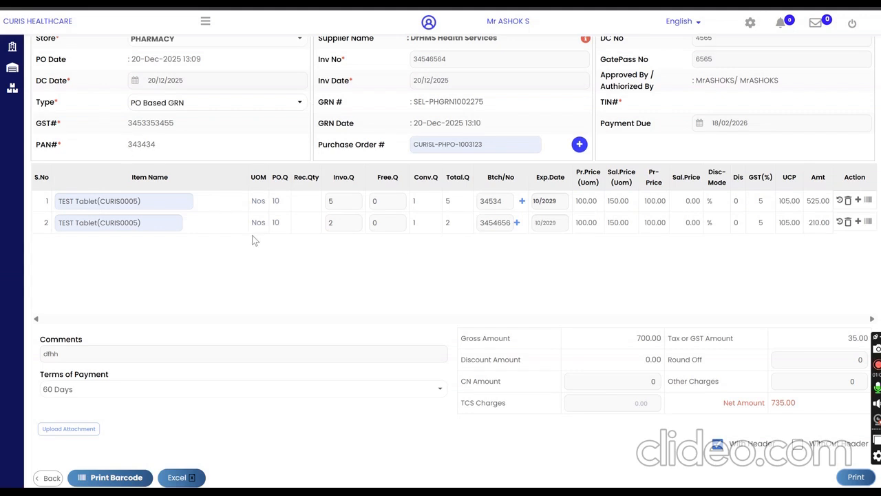
Step: Leave the completed invoice entry and open the Stock Status page under Inventory Management
scroll(242, 290, "up", 1)
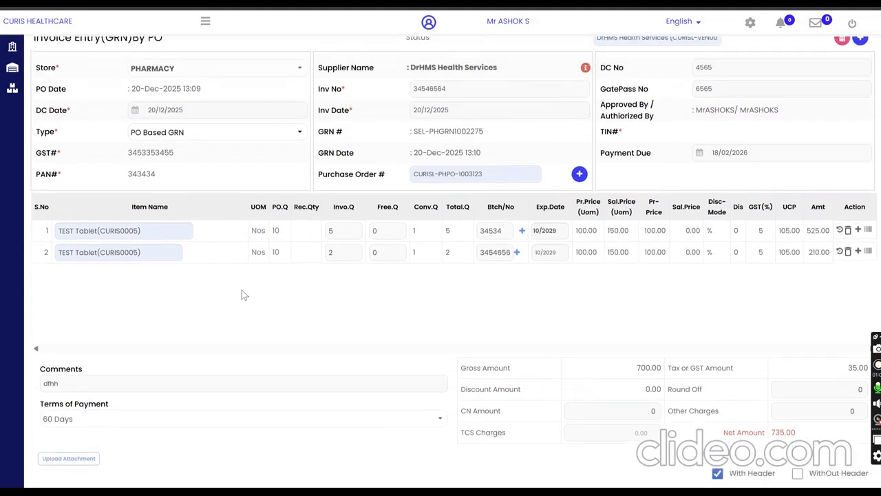
double_click(121, 243)
key("ctrl+c")
left_click(206, 22)
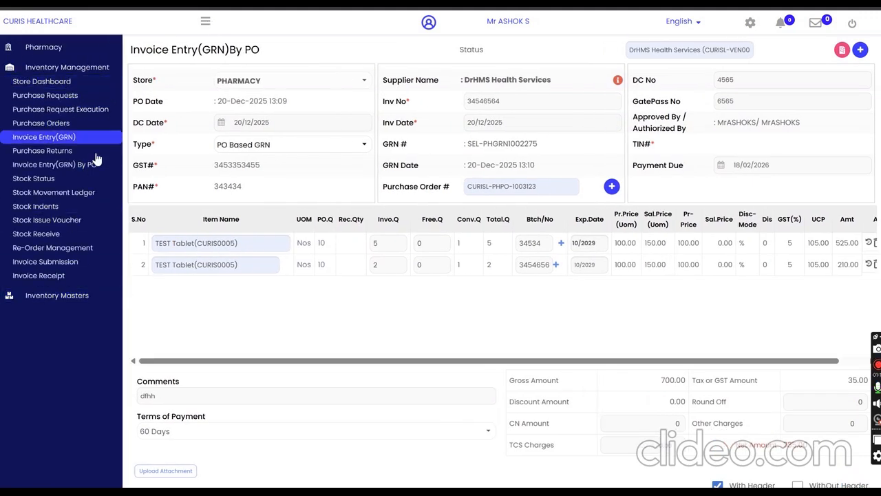
left_click(48, 182)
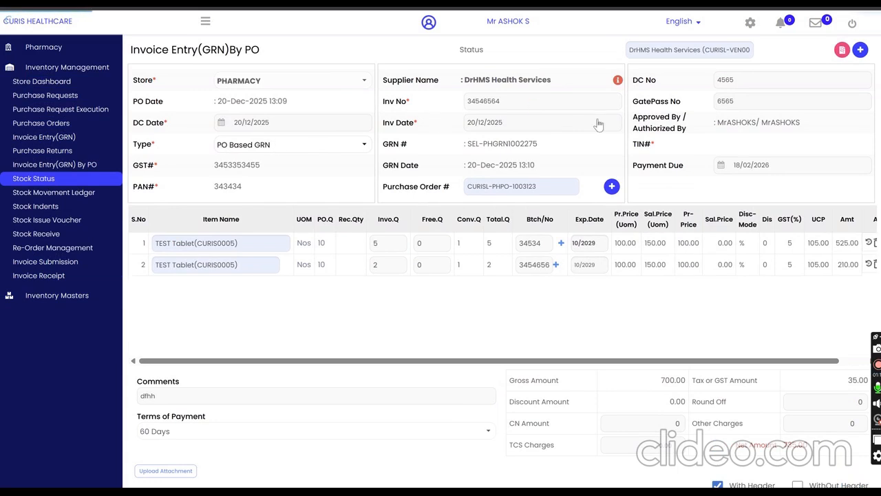
Step: Look up the pharmacy's stock status for TEST Tablet (CURIS0005)
left_click(489, 67)
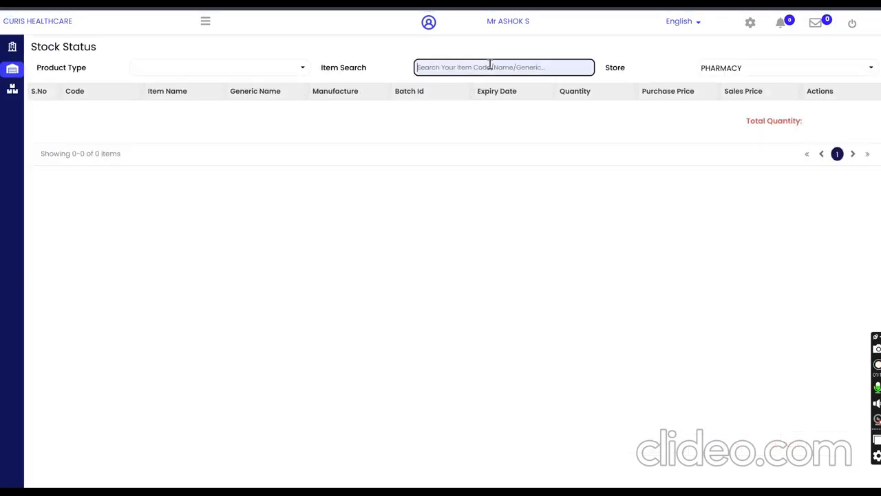
key("ctrl+v")
left_click(493, 108)
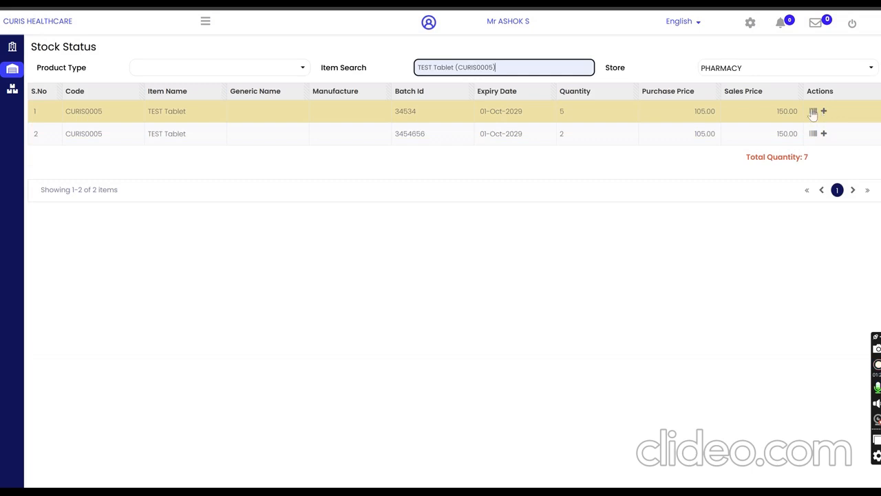
Step: Open the Stock Movement Ledger and examine the PHARMACY store's movements for item CURIS0005, TEST Tablet
left_click(205, 23)
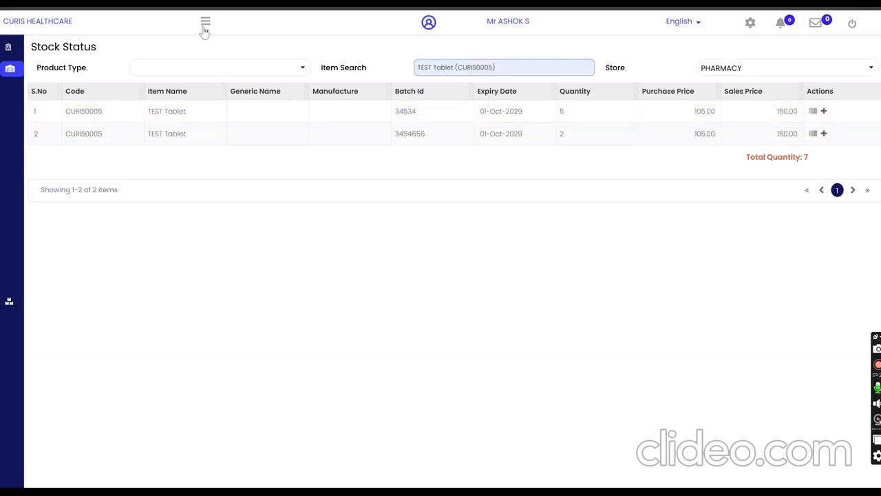
left_click(82, 200)
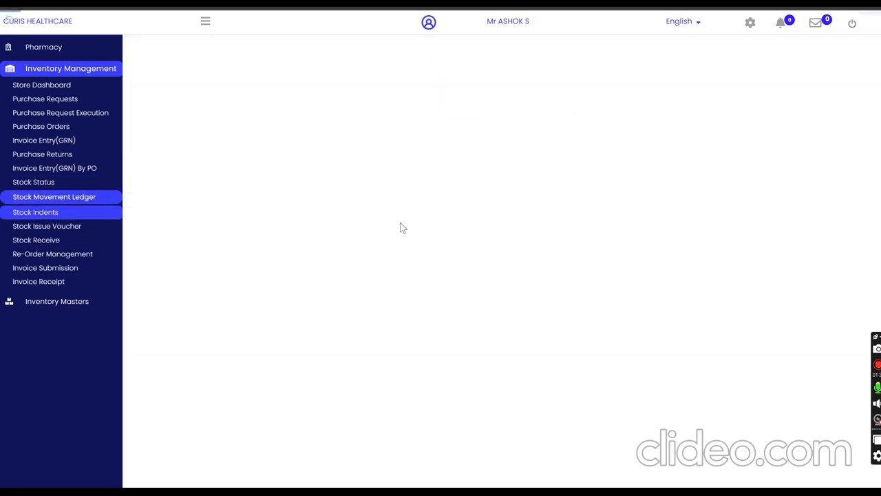
left_click(781, 49)
type("CURIS0005")
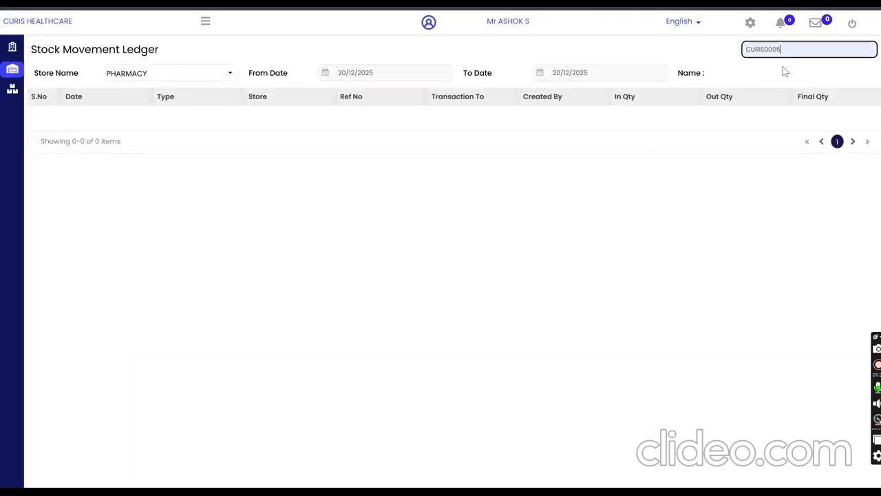
left_click(735, 88)
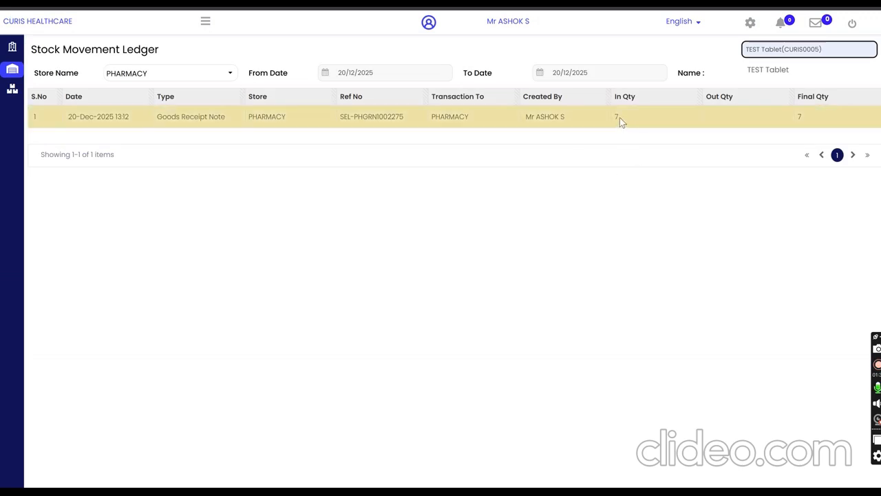
left_click_drag(380, 122, 602, 115)
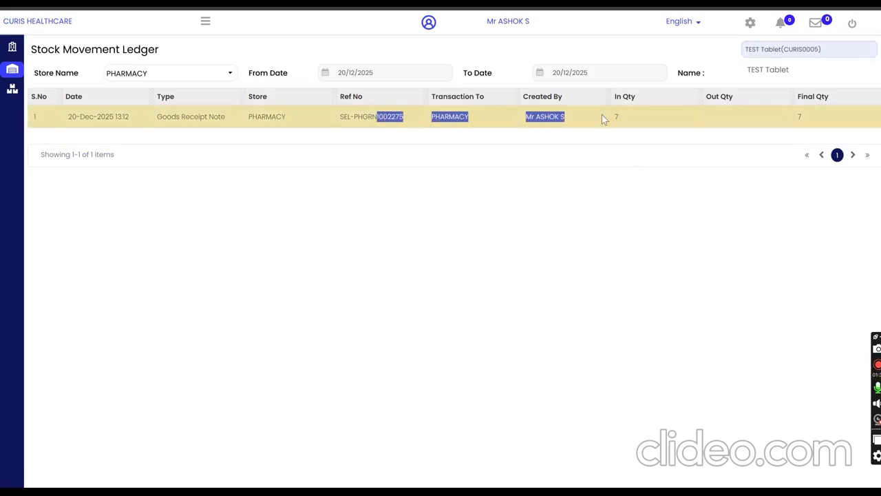
Step: Open the Direct Pharmacy Sales page in the Pharmacy module
left_click(205, 21)
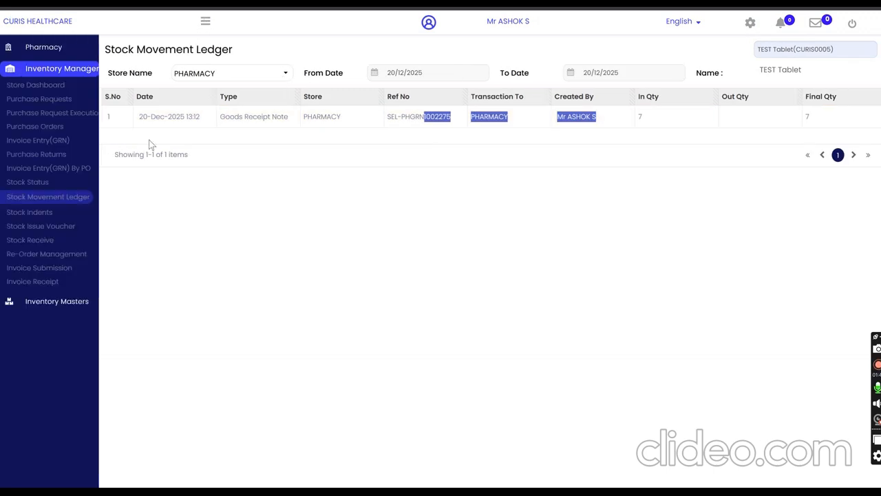
left_click(69, 47)
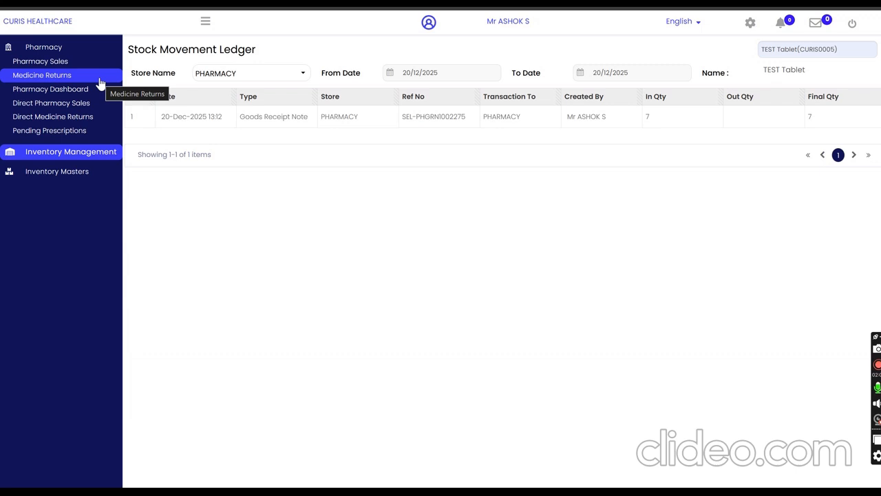
left_click(77, 108)
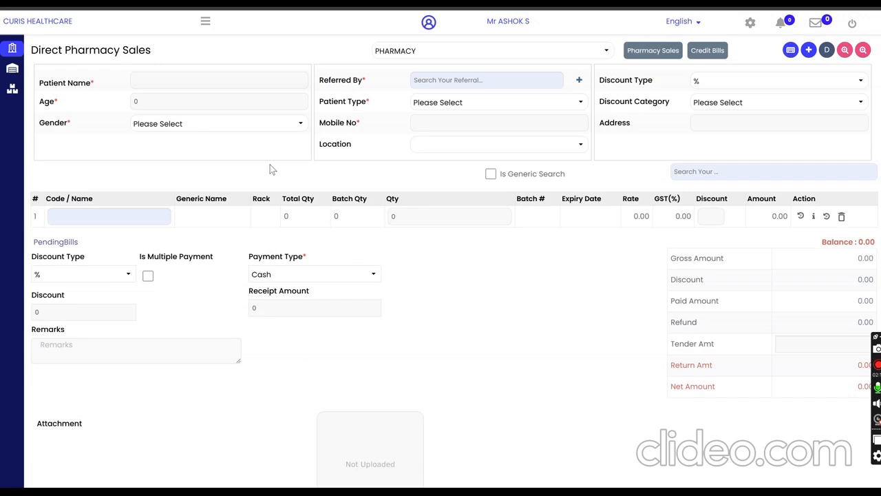
Step: Enter the patient's name on the direct sale and set the referral to SELF
left_click(163, 84)
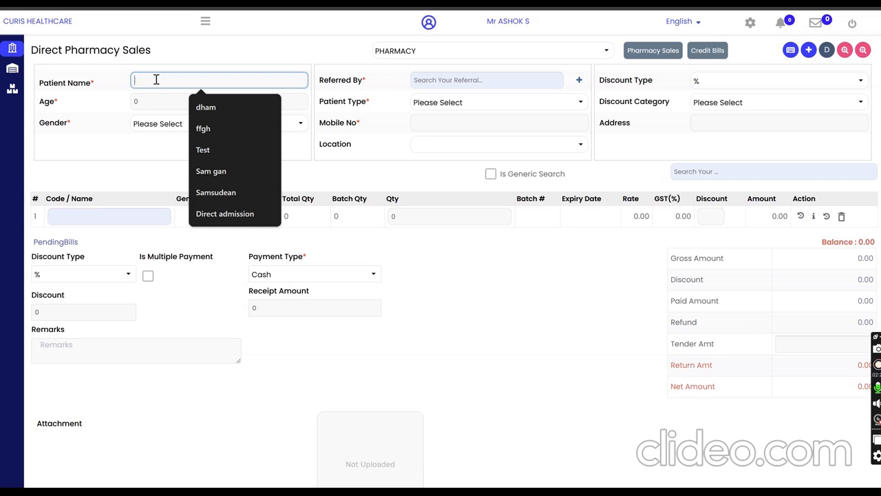
type("DHAMY")
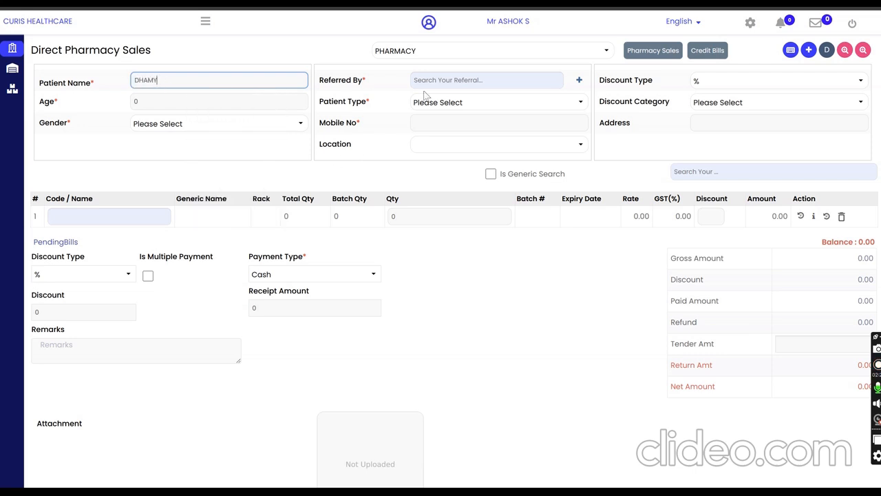
left_click(431, 80)
type("sel")
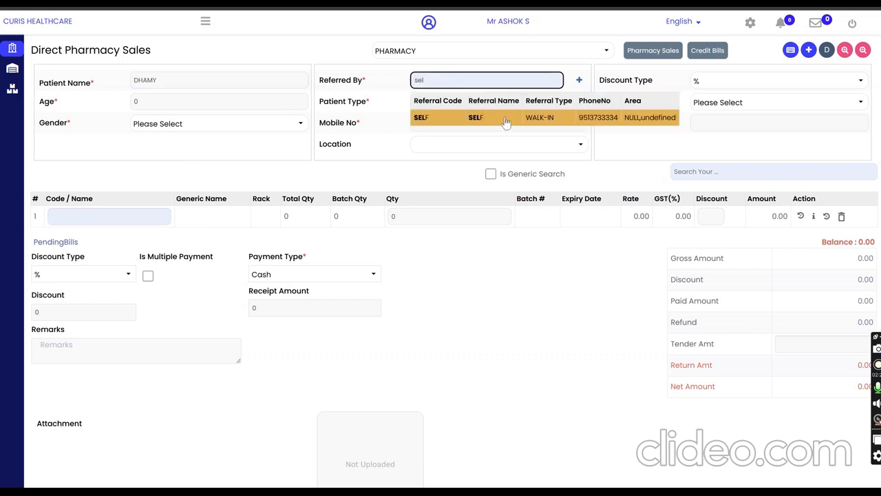
left_click(506, 119)
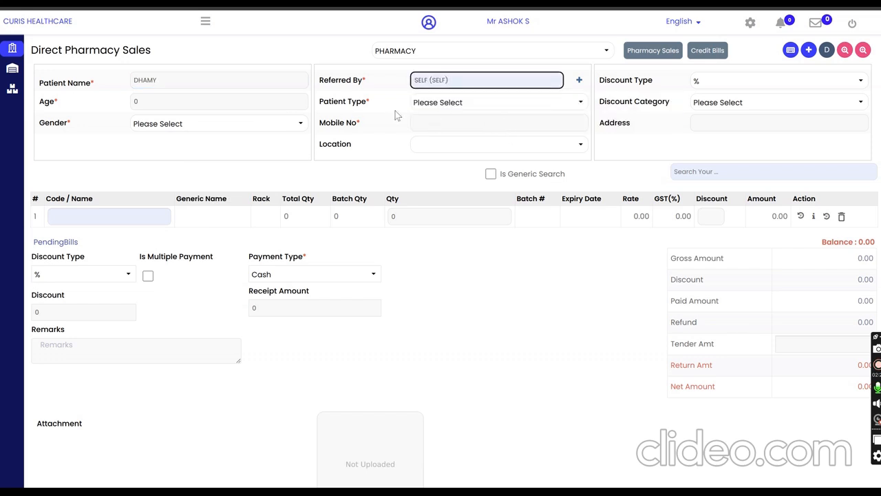
Step: Set the patient's age to 23 and gender to MALE, and enter the patient's mobile number
left_click(167, 102)
type("23")
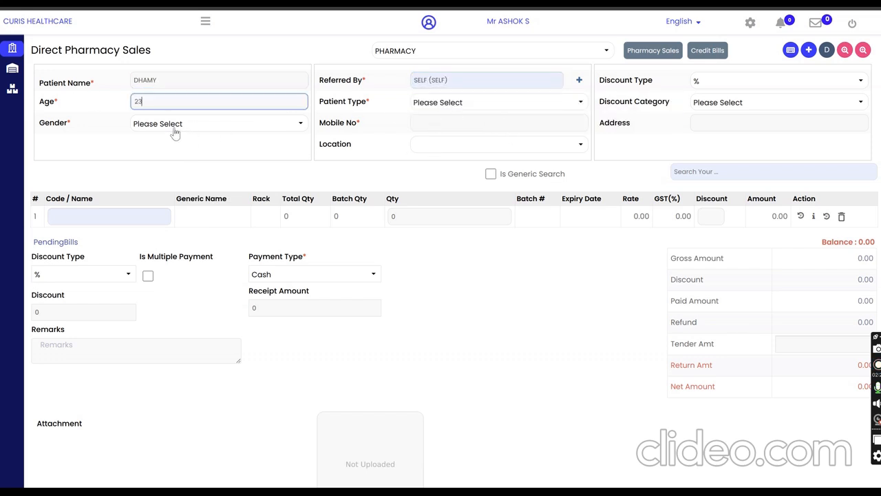
left_click(176, 124)
left_click(151, 168)
left_click(414, 124)
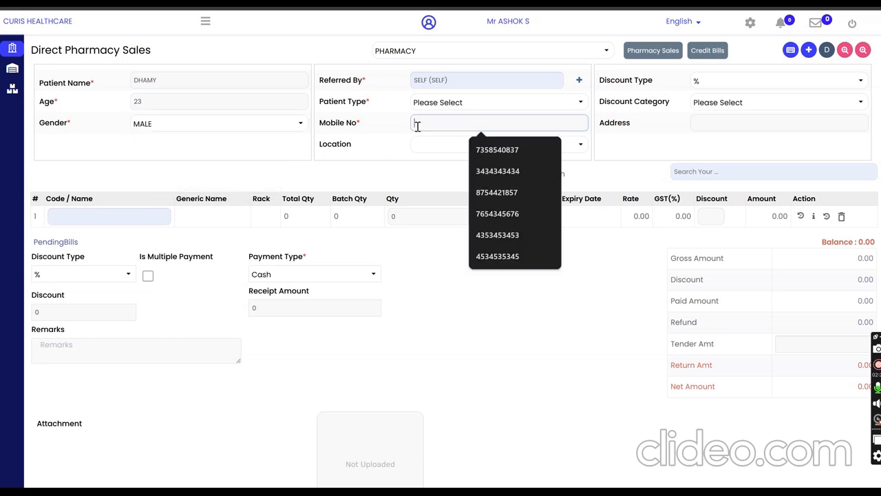
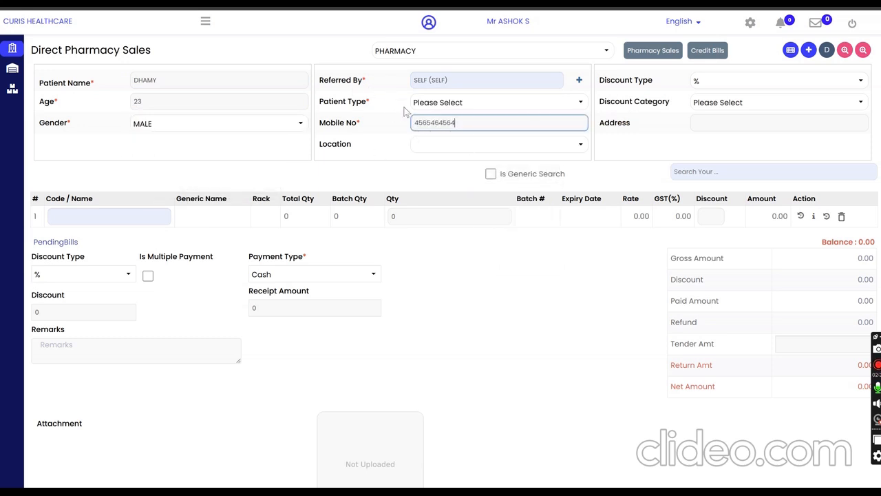
left_click(247, 216)
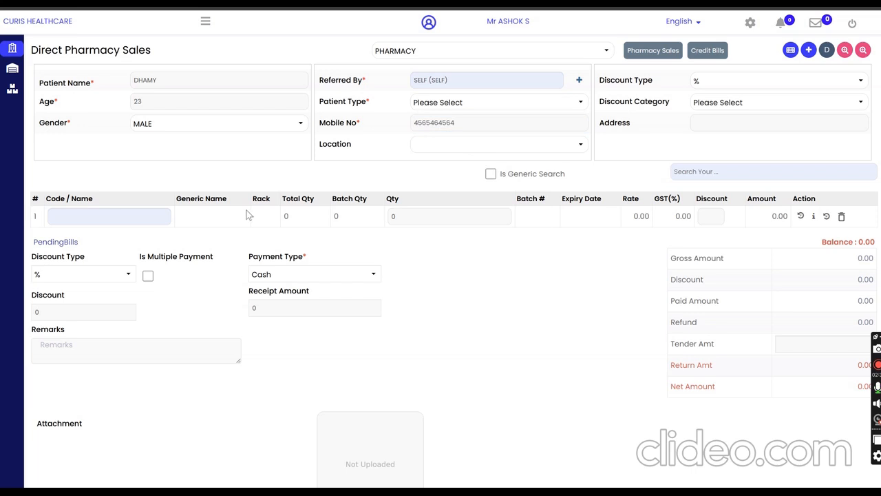
Step: Add TEST Tablet (CURIS0005) as the first sale item with a quantity of 2
left_click(62, 217)
type("test")
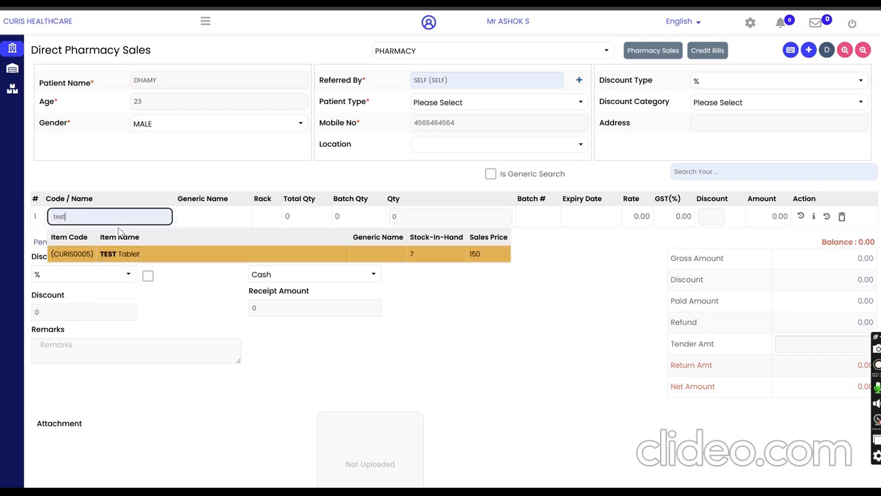
left_click(205, 255)
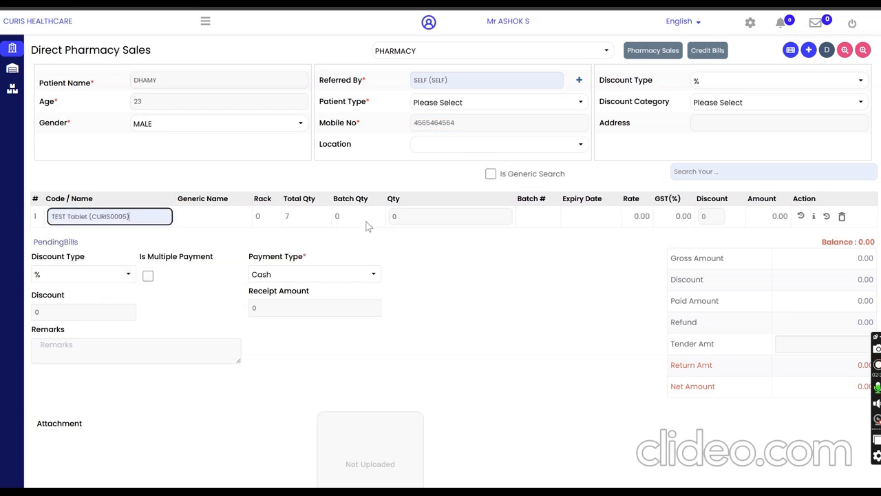
left_click(398, 216)
type("2")
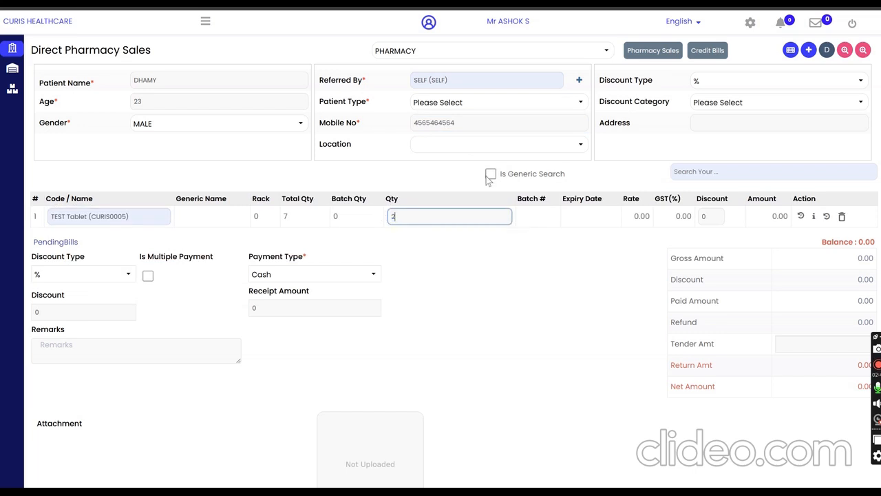
left_click_drag(570, 174, 503, 173)
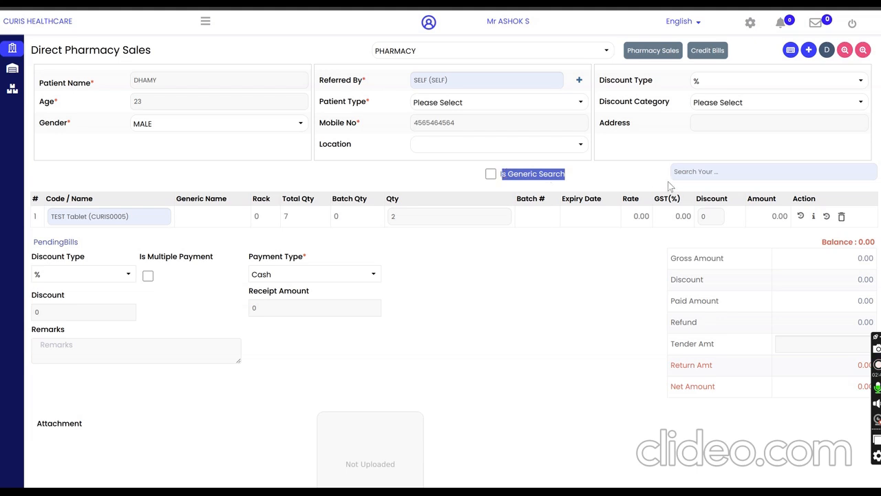
left_click(690, 172)
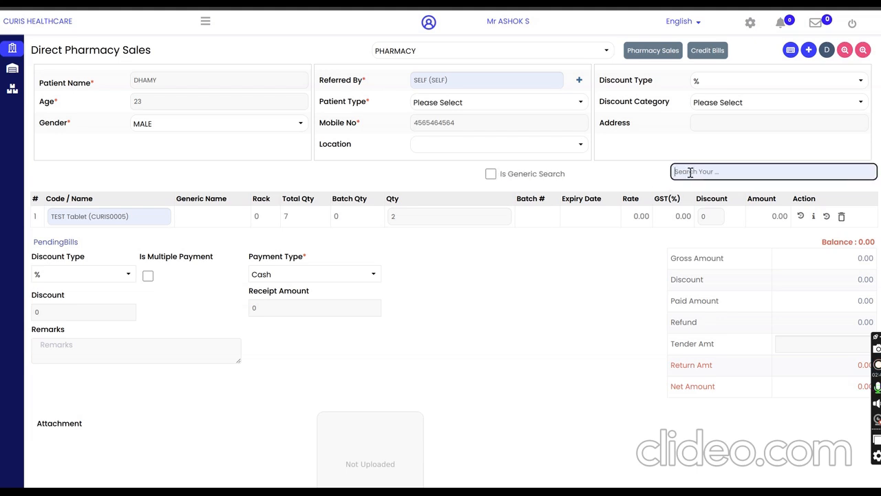
left_click(623, 271)
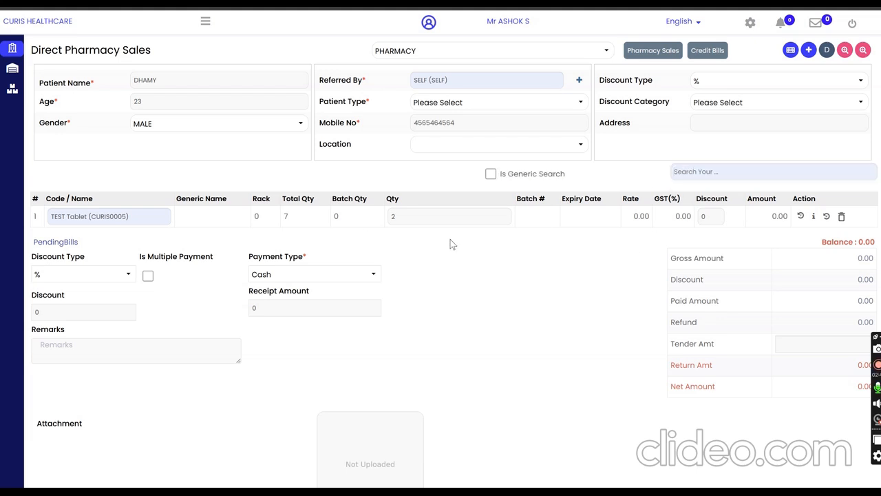
left_click(408, 215)
type("2")
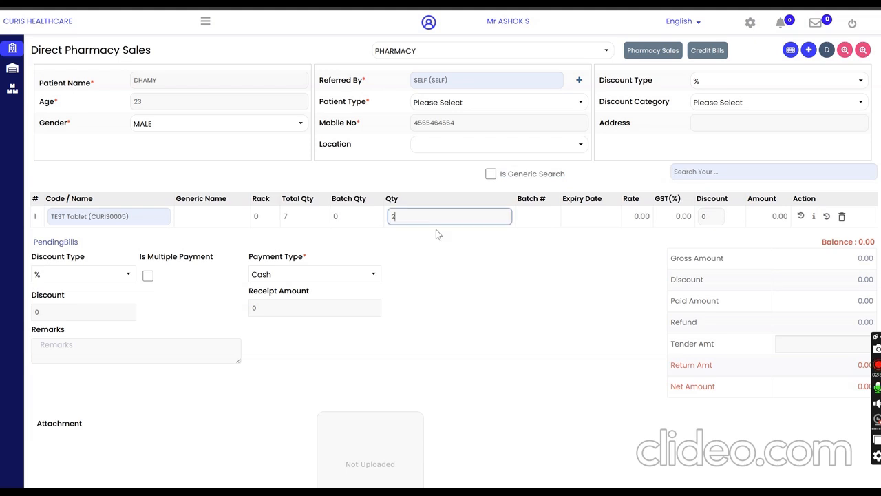
key("Return")
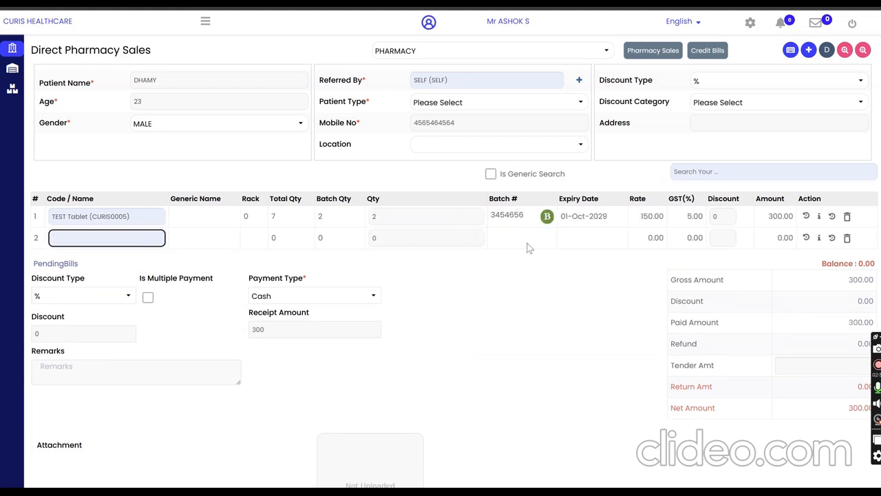
Step: Review the batch details of the TEST Tablet sale line and close them without updating
left_click_drag(505, 215, 526, 219)
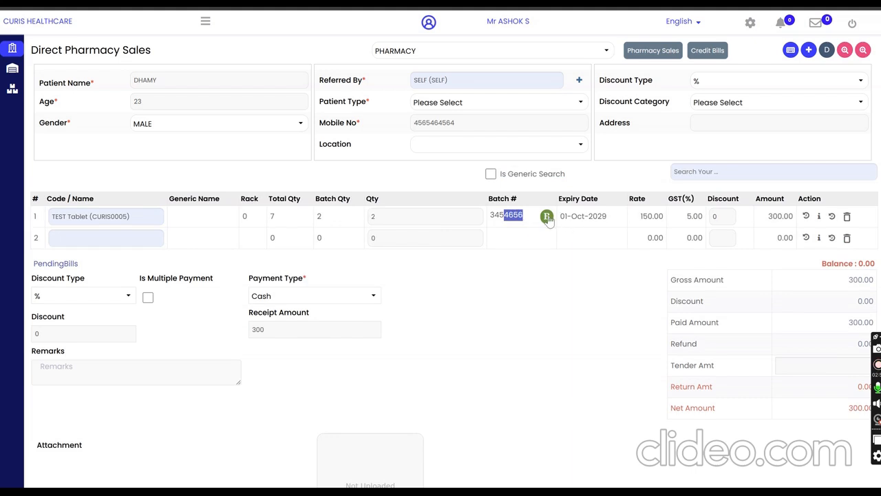
left_click(547, 217)
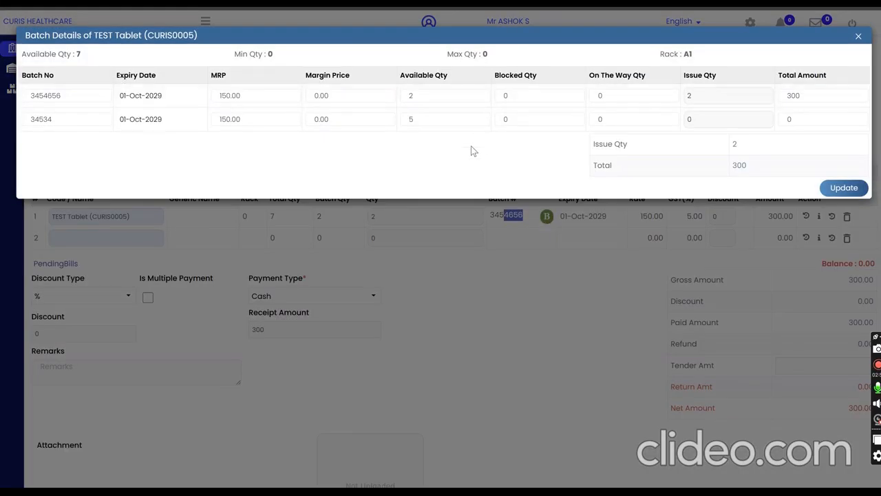
left_click(858, 36)
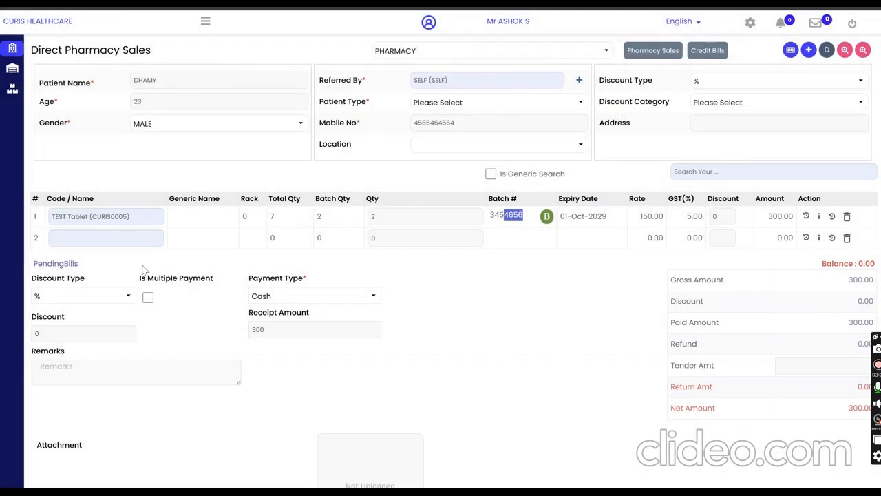
Step: Add CALPOL 500 MG (CURIS0003) as the second sale item with a quantity of 1
left_click(129, 241)
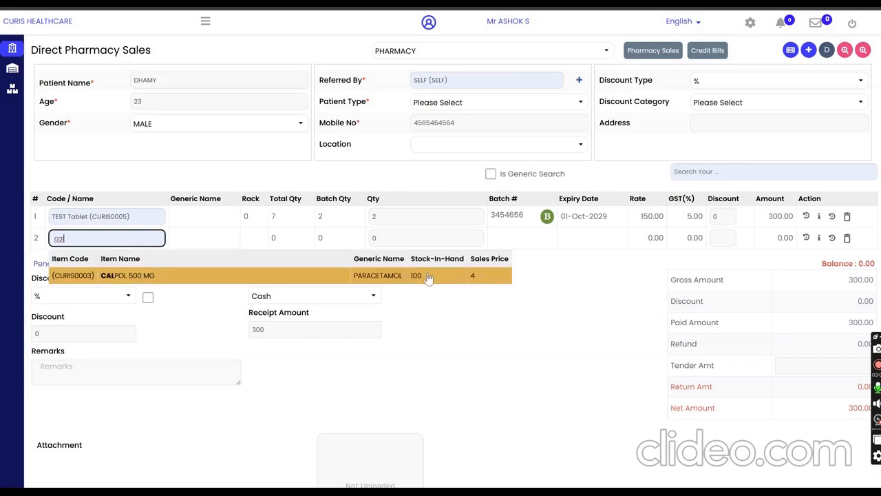
left_click(427, 276)
type("1")
key("Return")
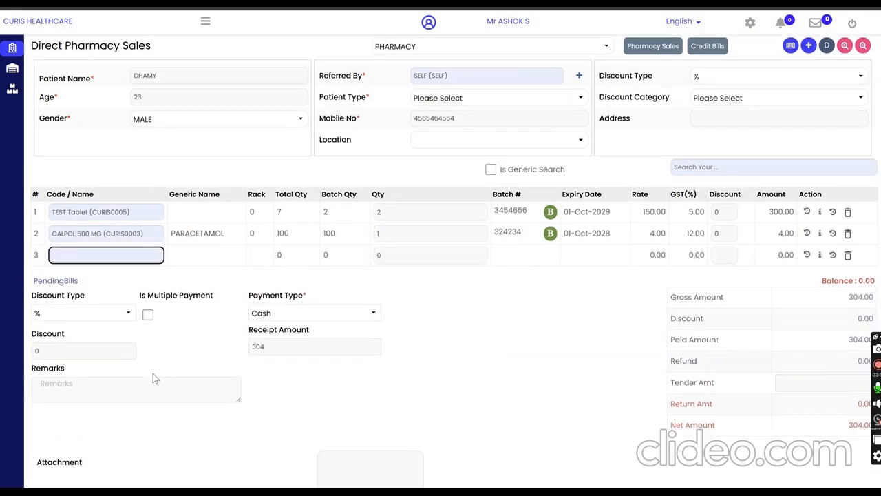
Step: Set the payment type to UPI with STATE BANK OF BIKANER AND JAIPUR as the bank, and enter the payment reference number
scroll(153, 373, "down", 1)
left_click(60, 295)
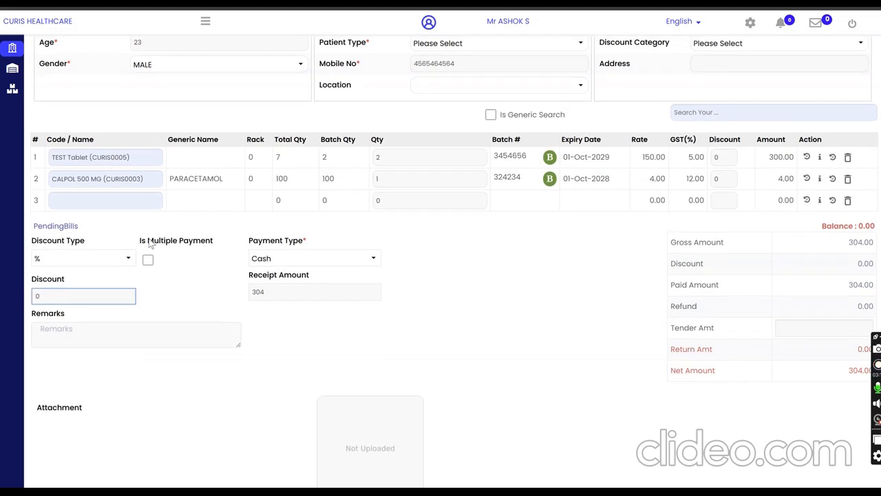
left_click_drag(147, 240, 212, 245)
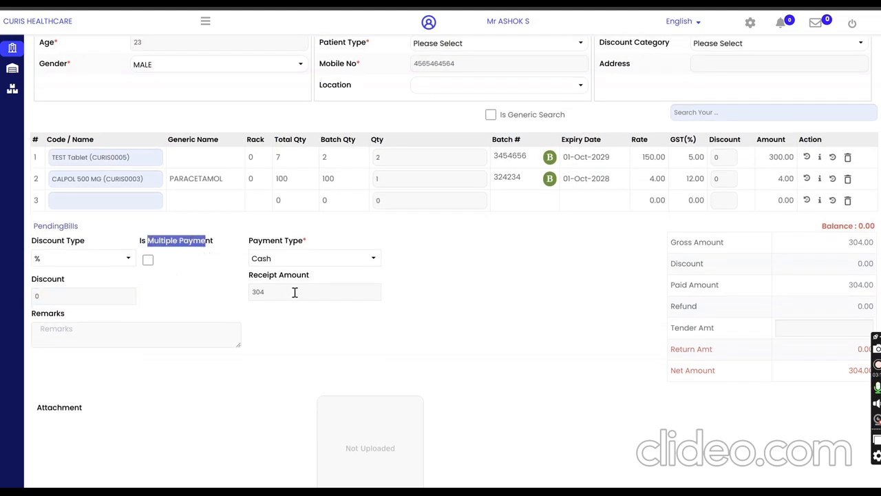
left_click(306, 260)
scroll(324, 303, "down", 4)
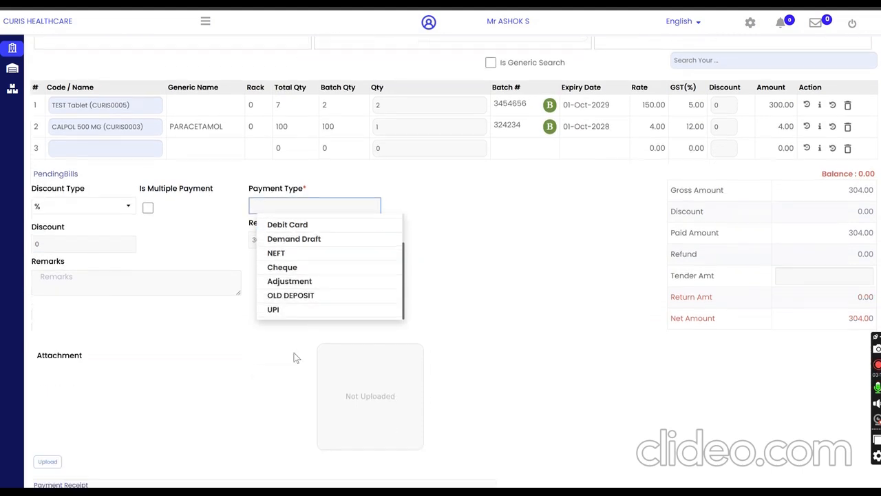
left_click(282, 310)
left_click(466, 204)
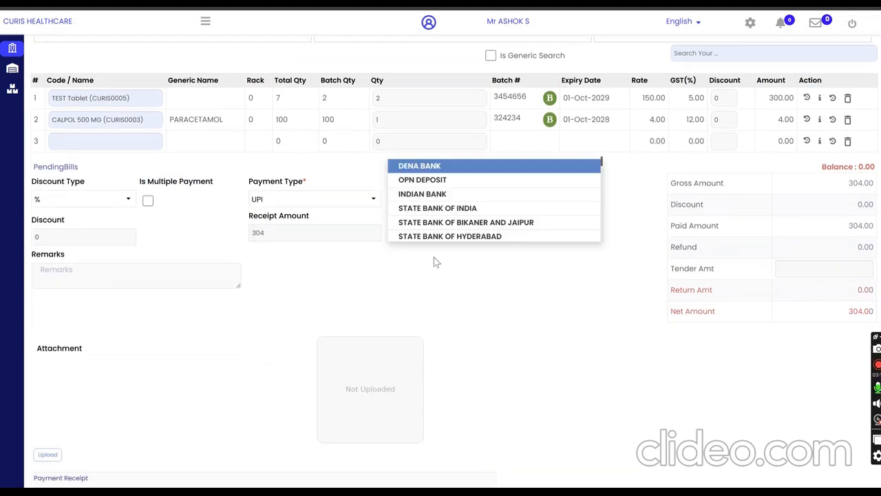
left_click(421, 222)
left_click(423, 234)
type("4564564")
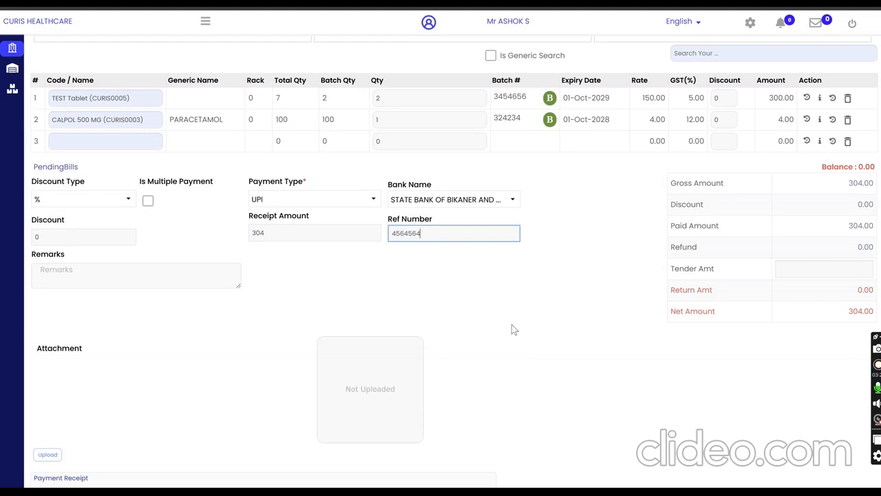
Step: Enter a tender amount of 500 for the direct sale and review the return amount and attachment section
scroll(549, 365, "down", 1)
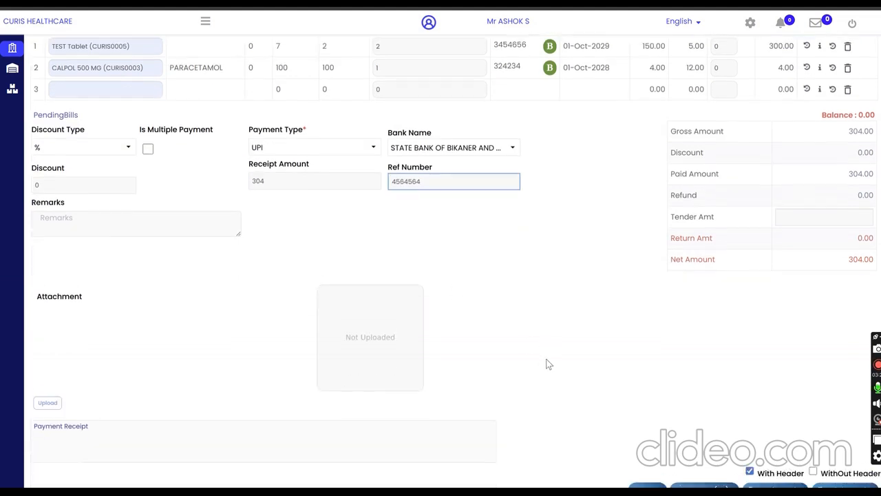
double_click(859, 165)
left_click(819, 209)
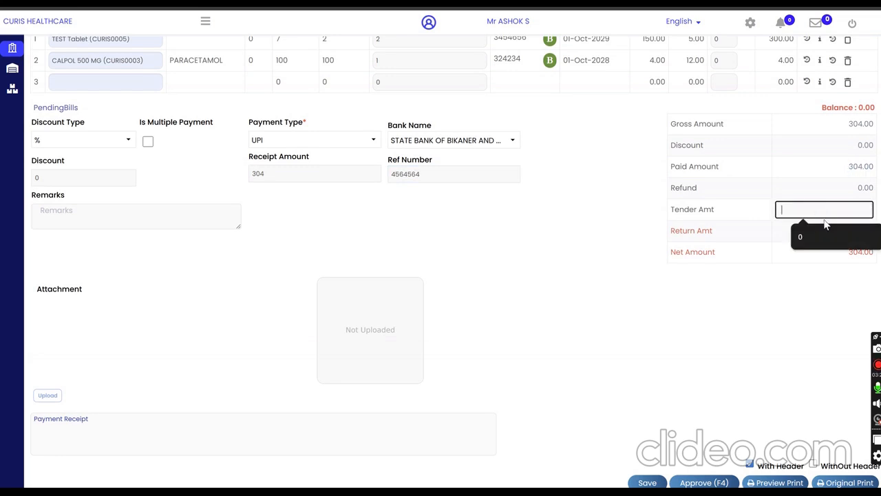
type("500")
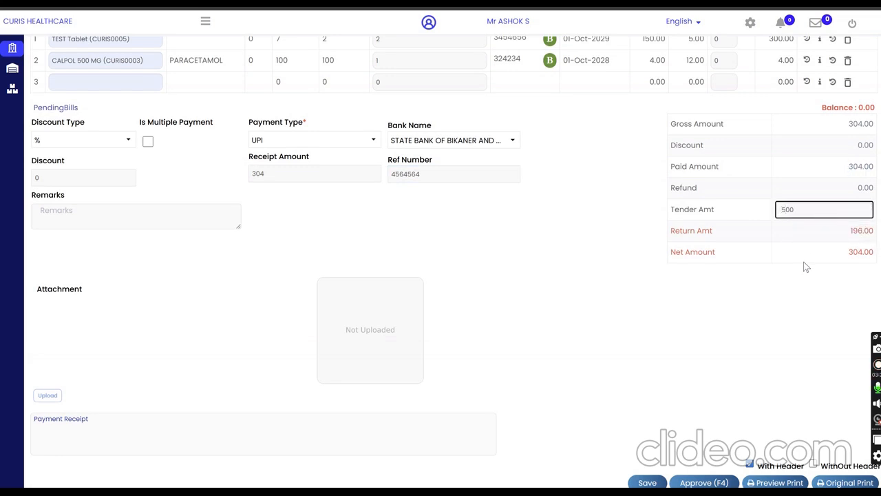
left_click_drag(669, 238, 797, 237)
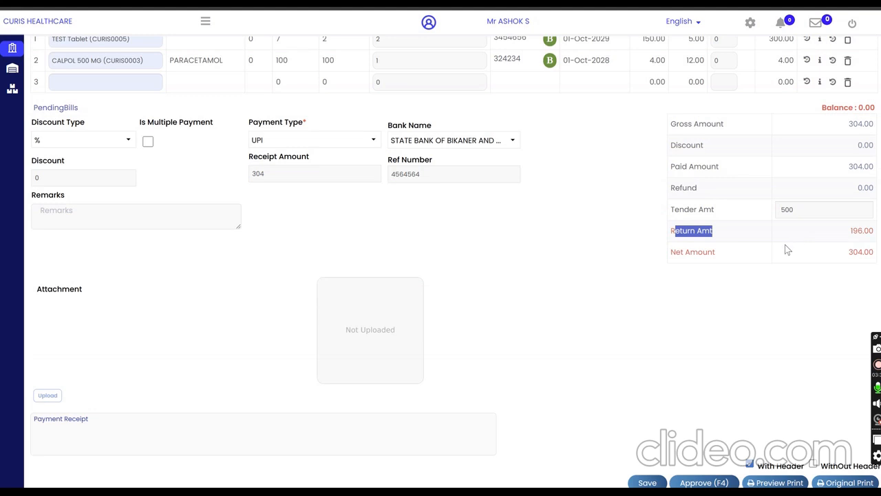
left_click(658, 322)
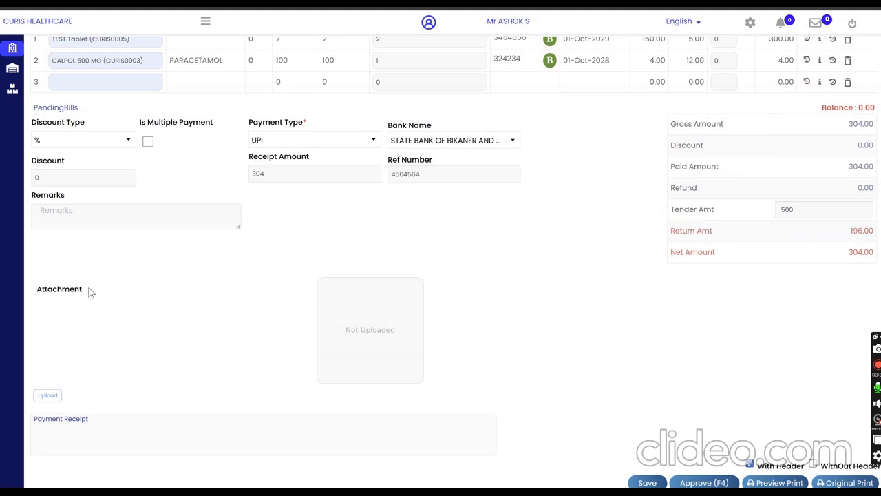
left_click_drag(91, 292, 47, 290)
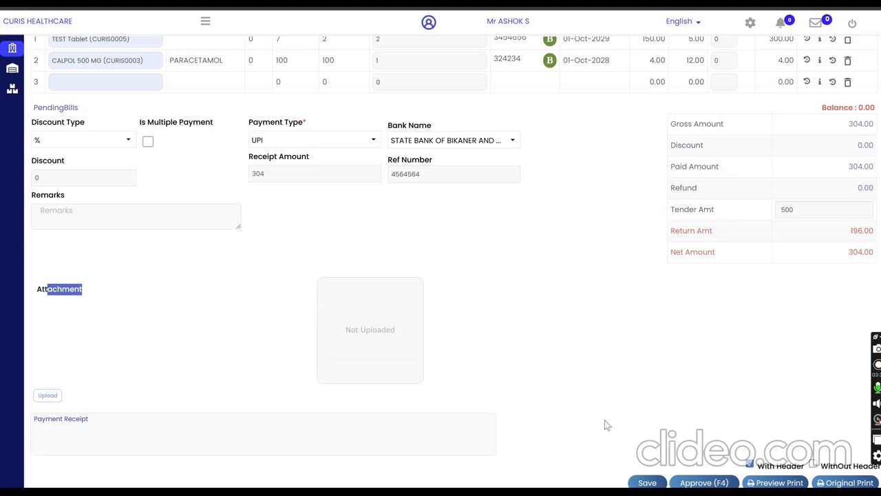
Step: Try to approve the direct pharmacy sale bill
left_click(701, 484)
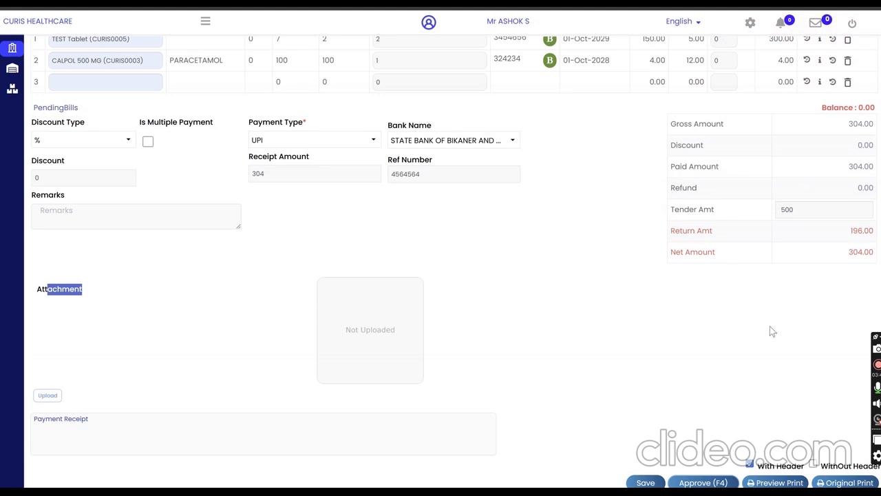
left_click(705, 483)
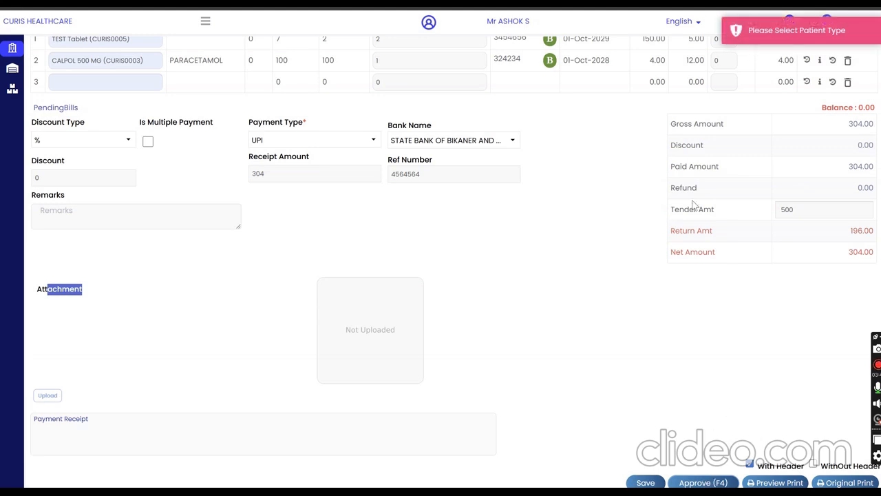
left_click(823, 38)
Step: Set the patient type to OPD and approve the direct pharmacy sale bill
scroll(555, 349, "up", 3)
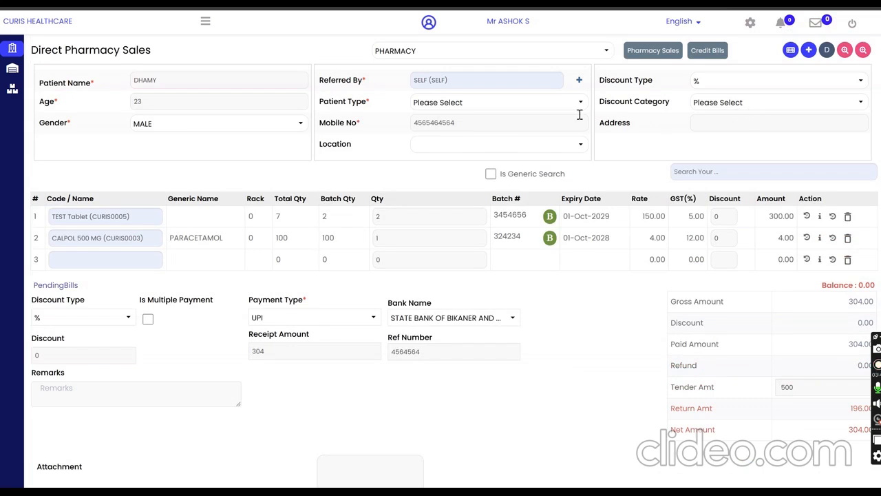
left_click(492, 103)
left_click(427, 132)
scroll(718, 423, "down", 3)
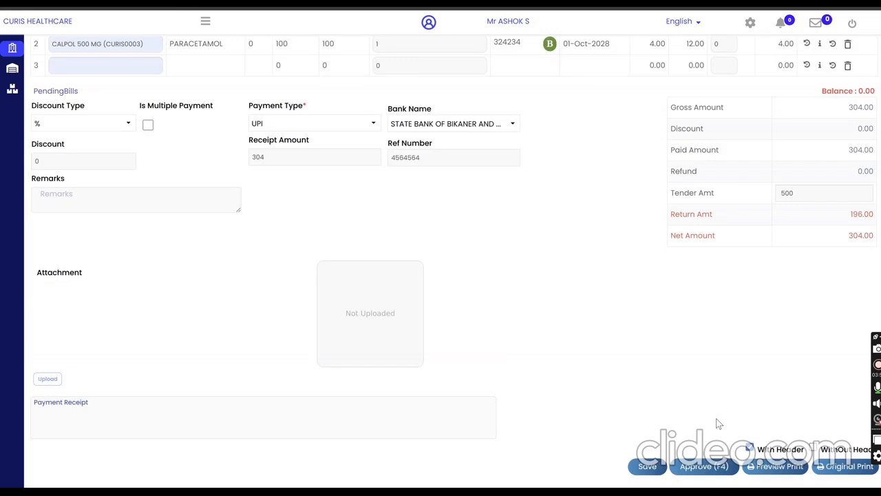
scroll(718, 424, "down", 1)
left_click(715, 422)
left_click(472, 145)
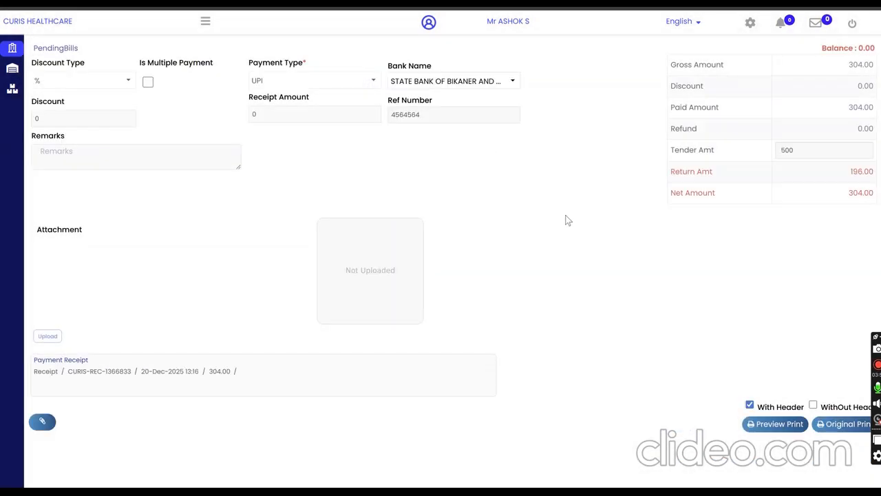
Step: Preview the completed bill's printout with header, cancel the printing, and return to the sales page
scroll(604, 294, "up", 4)
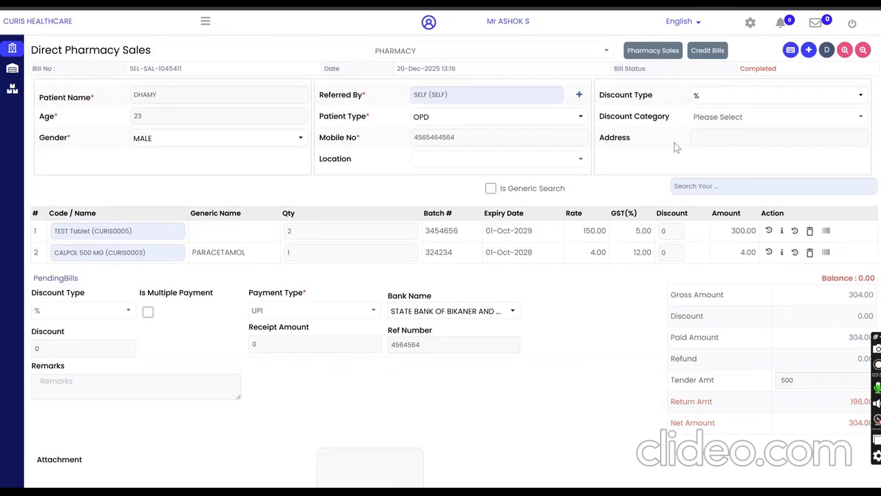
scroll(704, 331, "down", 4)
scroll(703, 331, "down", 3)
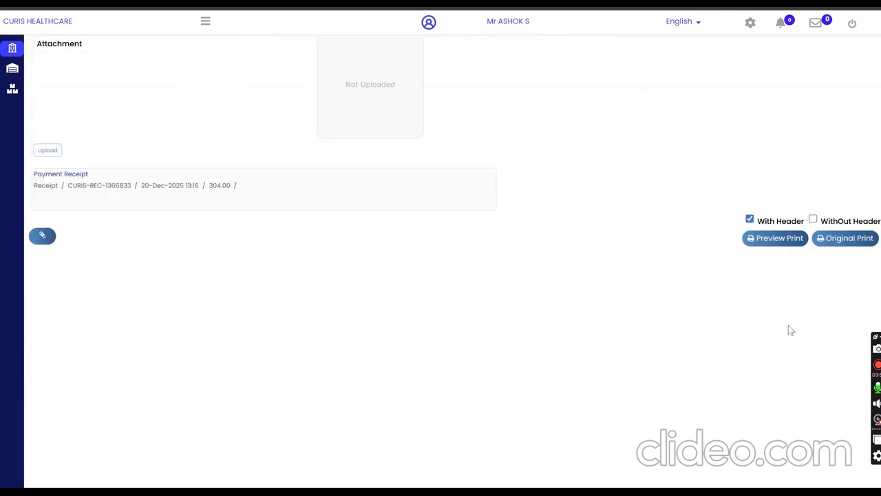
left_click(776, 239)
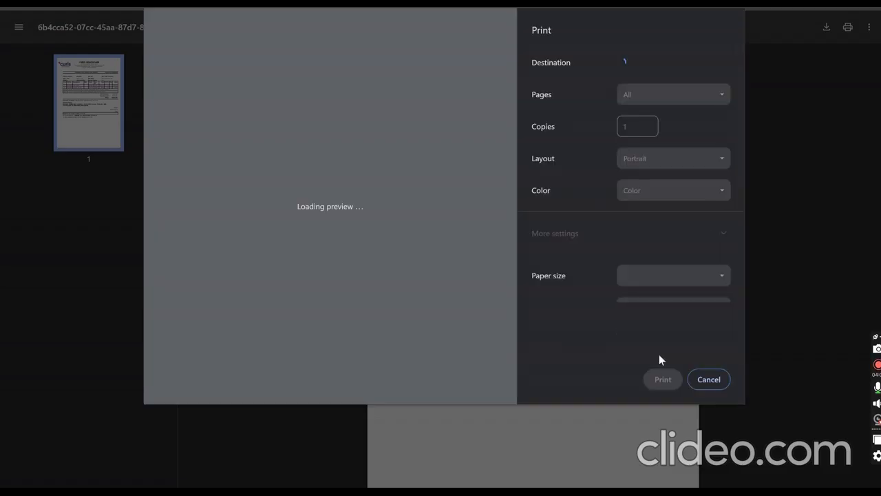
left_click(701, 379)
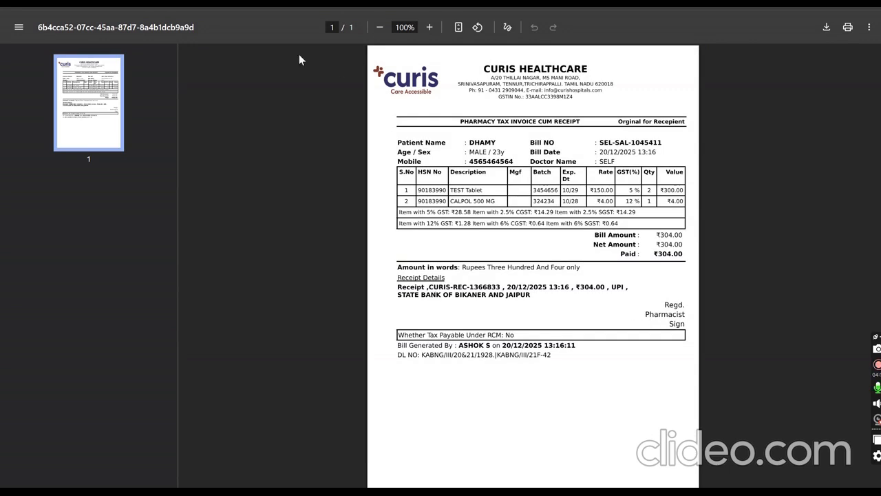
left_click(103, 4)
Step: Start a blank direct pharmacy sale and reopen the completed bill from the previous bills
scroll(358, 374, "up", 3)
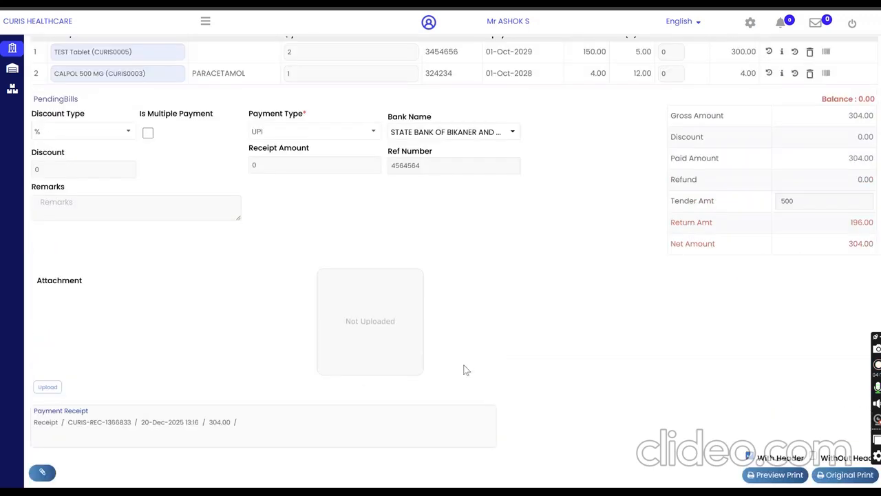
scroll(318, 373, "down", 3)
scroll(319, 376, "up", 5)
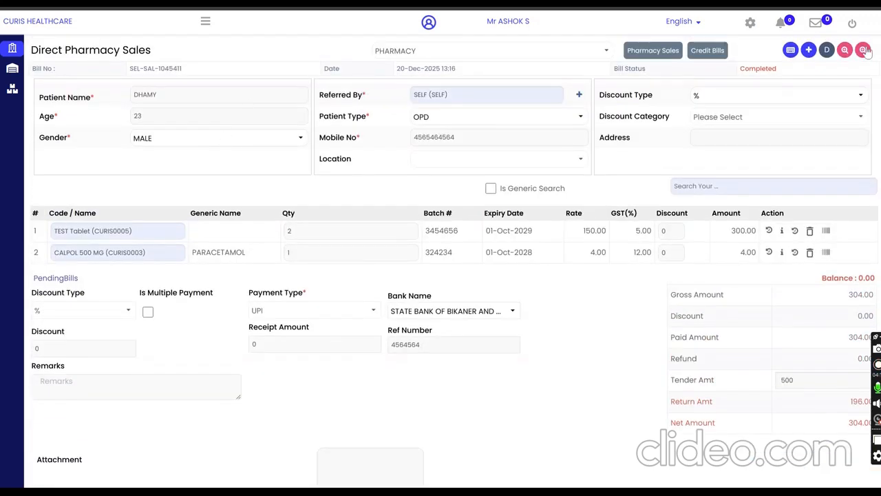
left_click(809, 51)
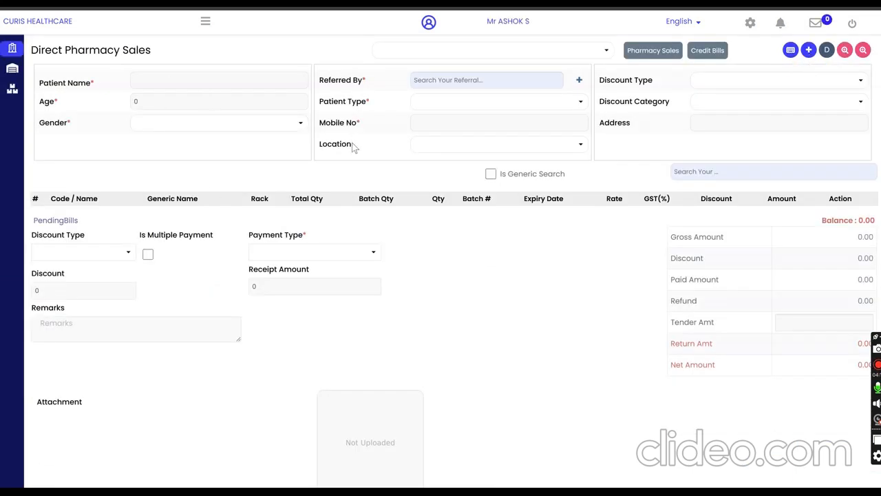
left_click(865, 54)
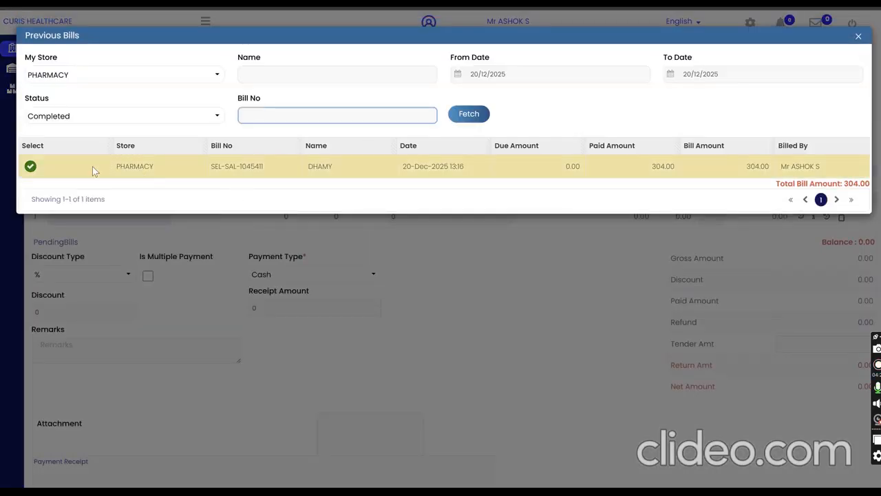
left_click(31, 168)
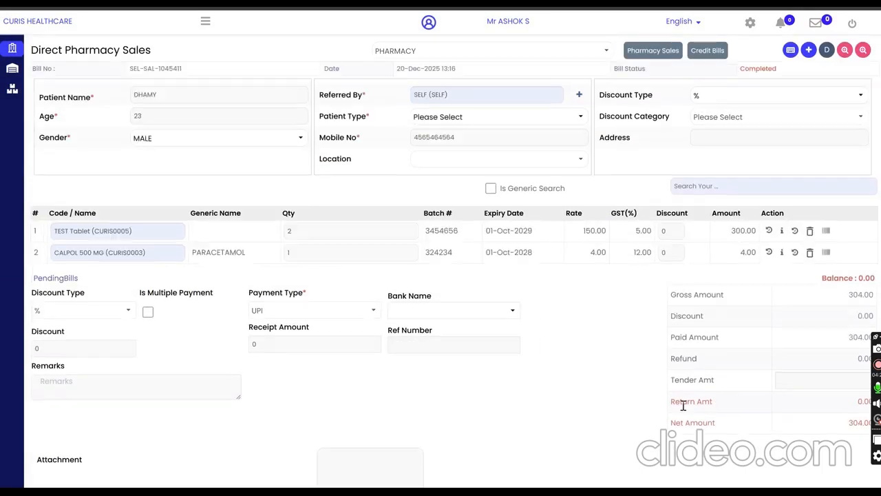
Step: Review the reopened bill, and view and close the pharmacy outstanding bills list
scroll(688, 410, "down", 1)
scroll(688, 411, "down", 3)
scroll(688, 411, "up", 4)
left_click(829, 52)
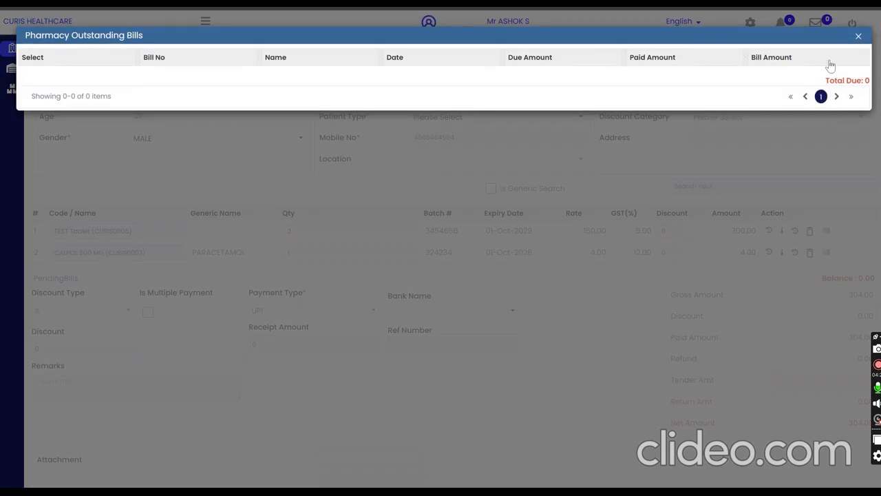
left_click(859, 37)
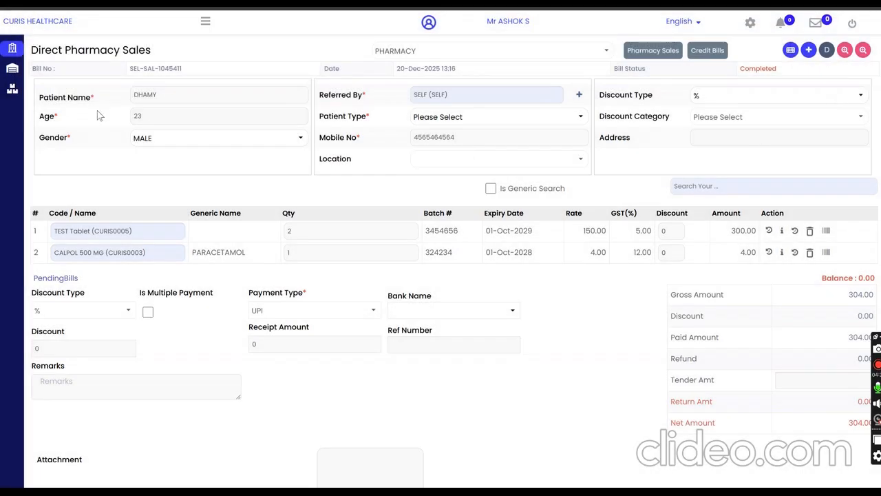
Step: Open the Pharmacy Sales page for registered patients
double_click(206, 23)
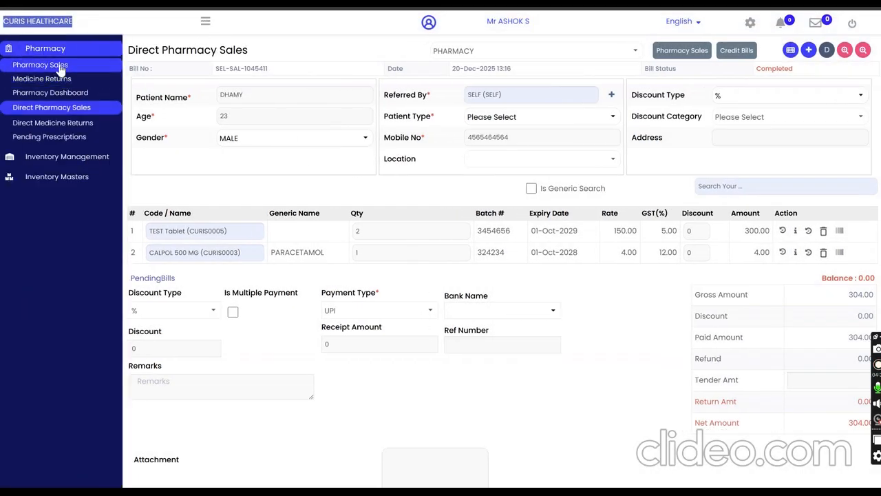
left_click(60, 69)
left_click(544, 51)
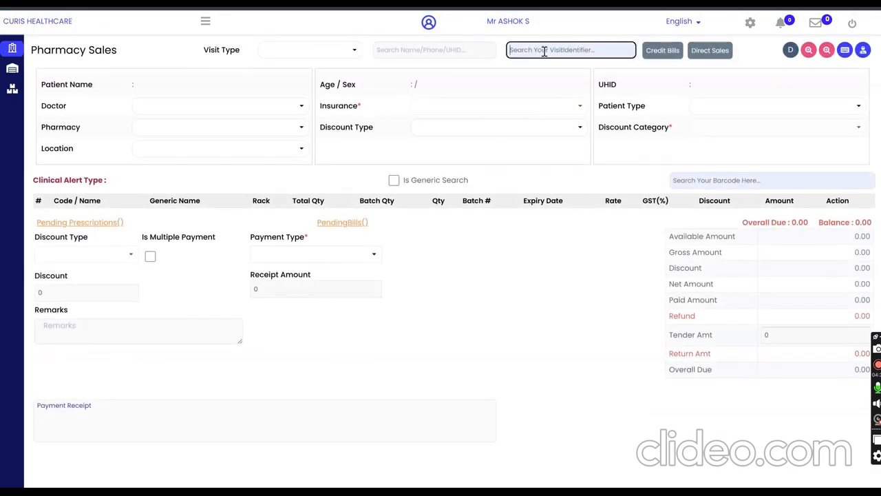
left_click(434, 49)
type("dh")
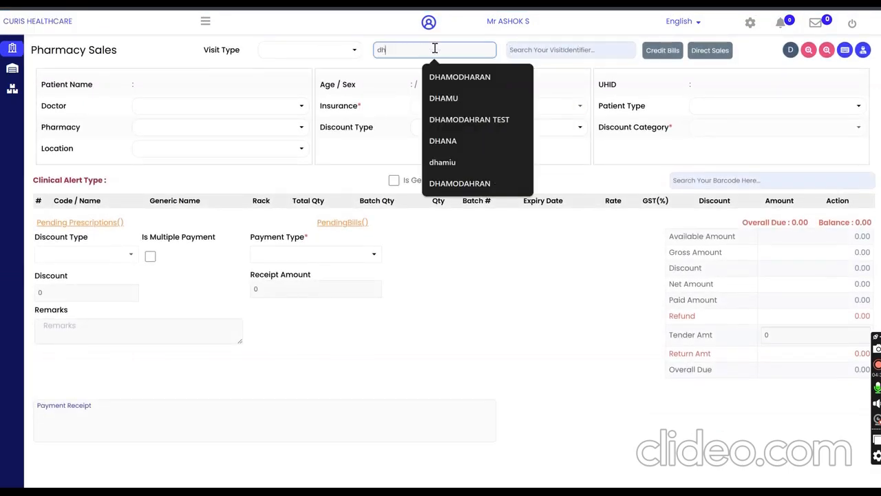
type("am")
key("BackSpace")
key("BackSpace")
key("BackSpace")
key("BackSpace")
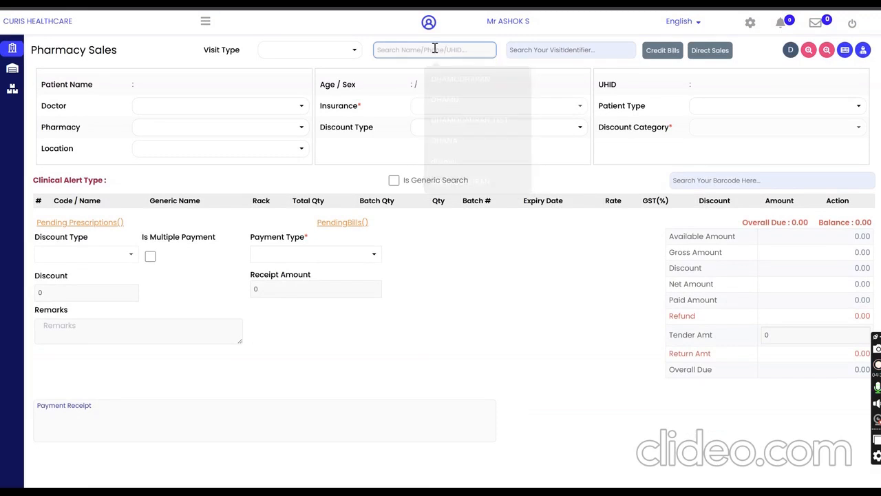
type("dh")
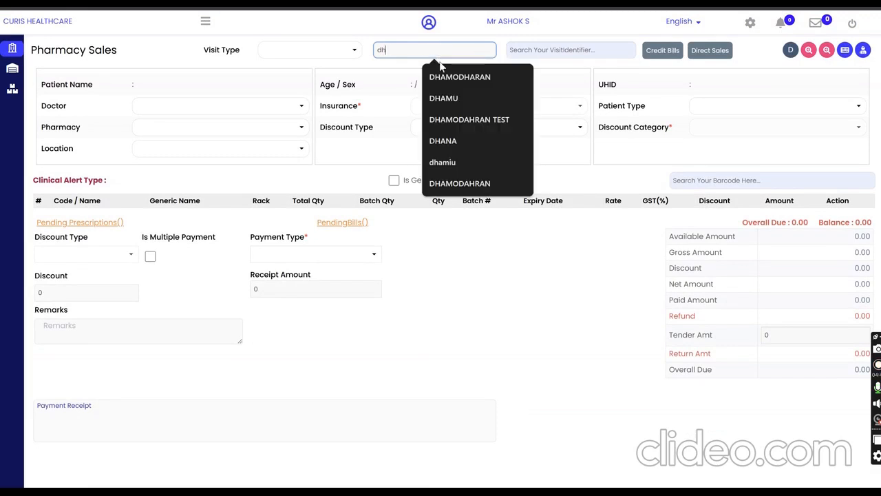
key("BackSpace")
key("BackSpace")
Step: Search the patients with %%%%, select the third listed patient, and set the doctor to DMO
type("%%%%")
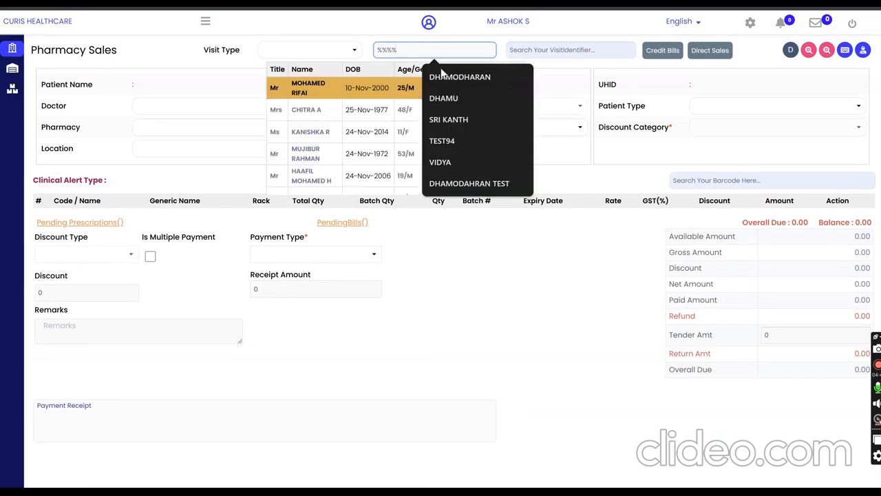
left_click(334, 130)
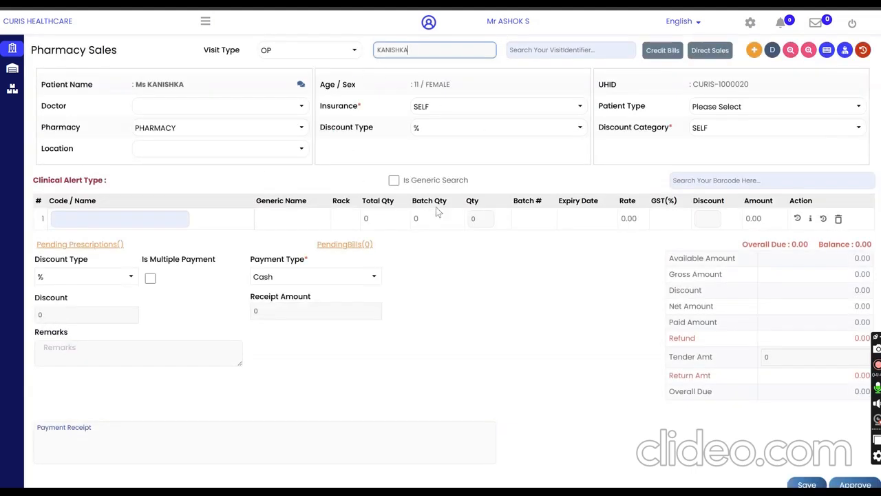
left_click(196, 108)
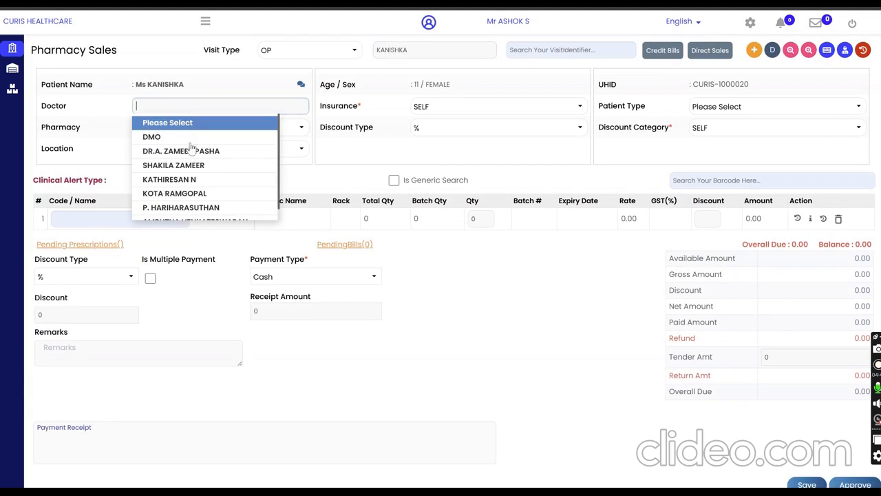
left_click(166, 137)
Step: Add TEST Tablet (CURIS0005) as the first item of the pharmacy sale with a quantity of 2
left_click(89, 218)
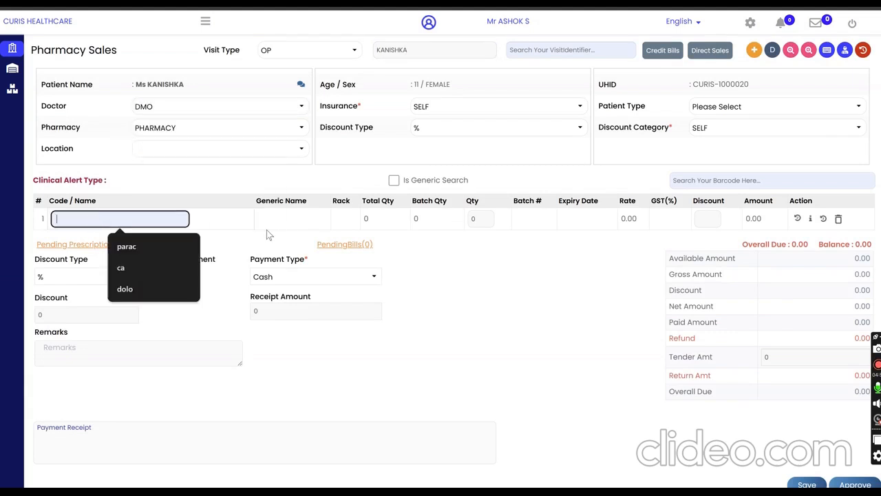
type("test")
left_click(310, 260)
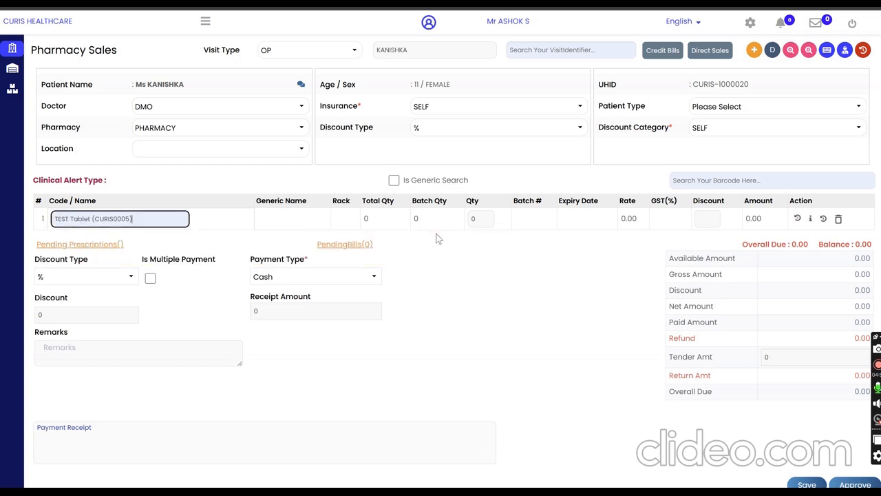
left_click(484, 219)
type("2")
key("Return")
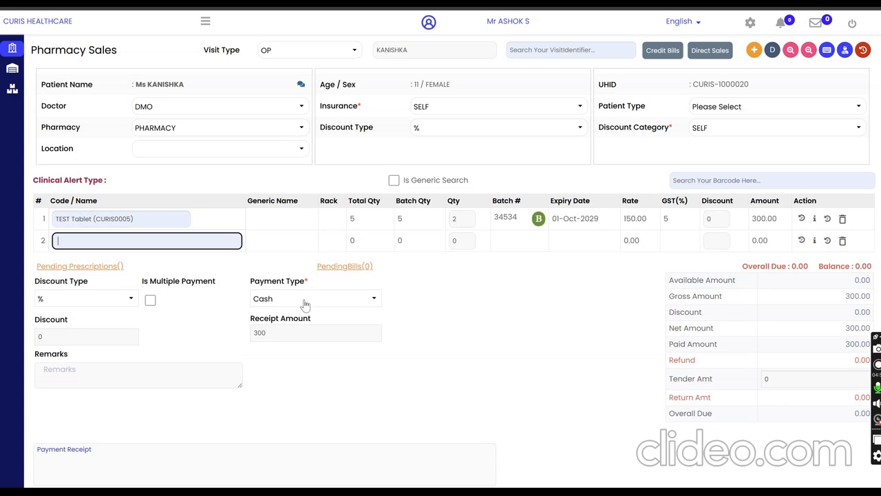
Step: Try a 10% overall discount on the pharmacy sale
scroll(457, 365, "down", 2)
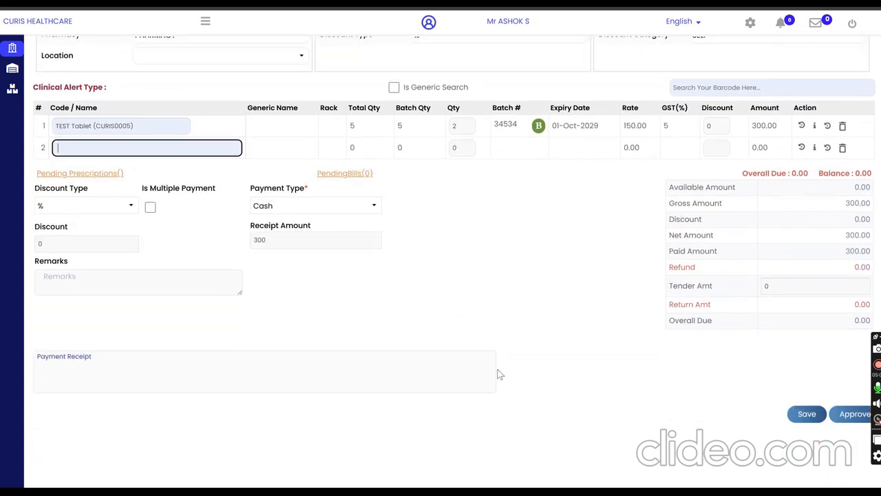
left_click(87, 246)
type("10")
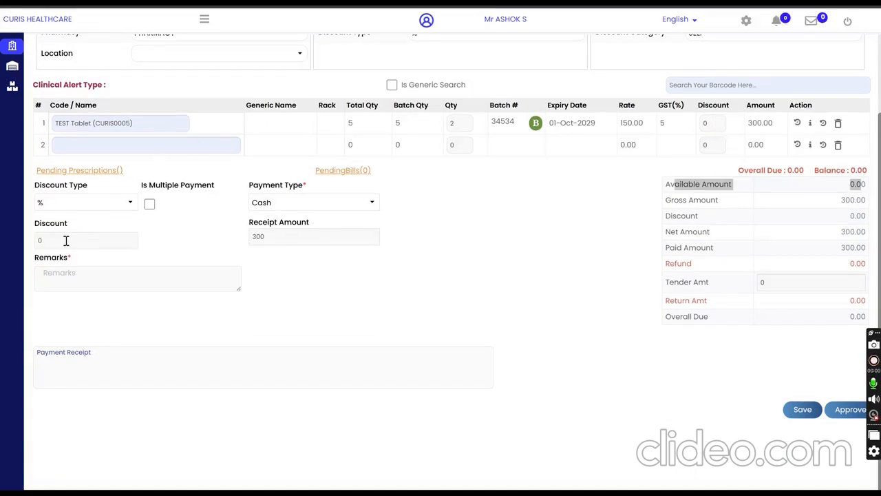
left_click(58, 238)
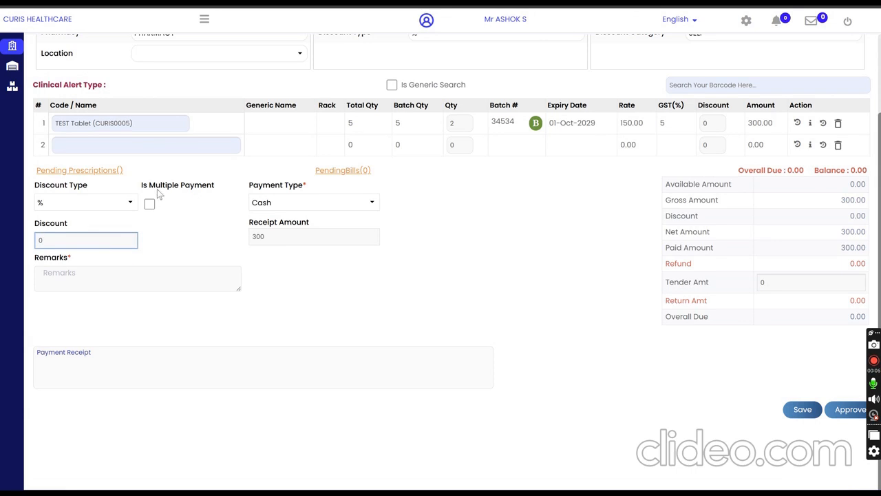
Step: Examine the multiple payment option and the pending prescriptions and pending bills entries of the sale
left_click_drag(149, 187, 195, 186)
left_click(118, 172)
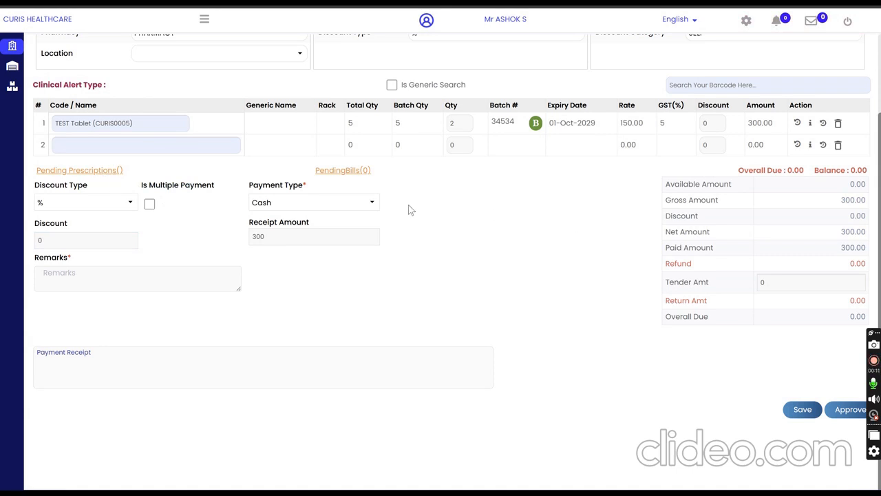
left_click_drag(307, 172, 374, 171)
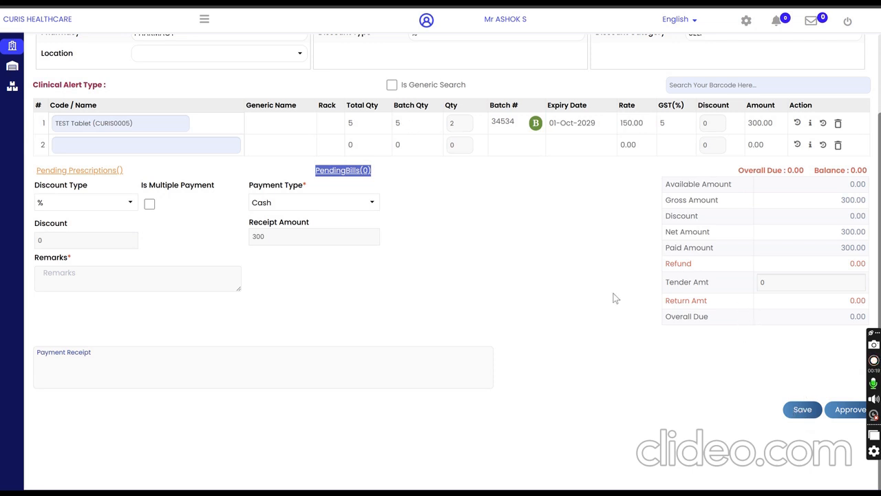
left_click(462, 198)
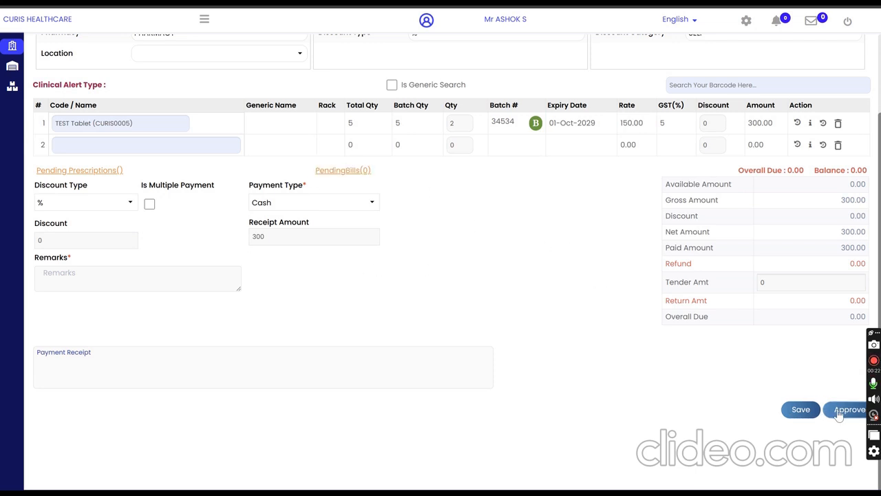
Step: Approve the pharmacy sale with a tender amount of 500, and dismiss the print preview and the bill
left_click(789, 283)
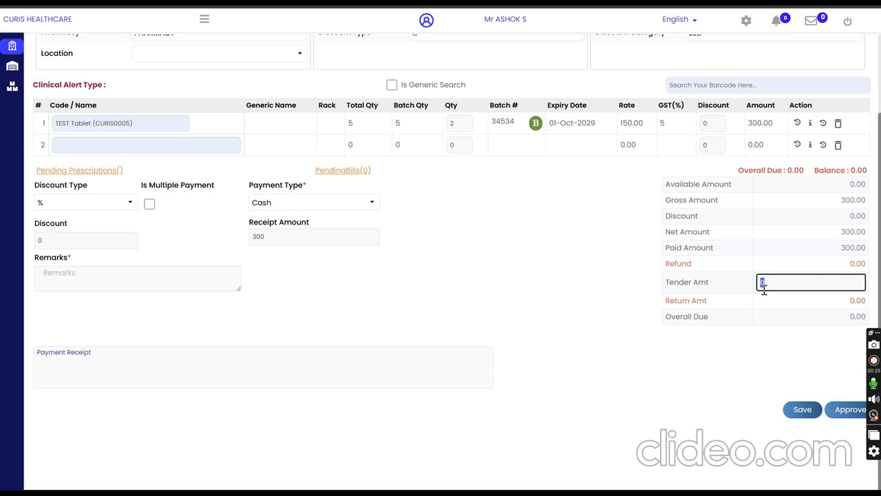
type("500")
left_click(840, 411)
left_click(474, 142)
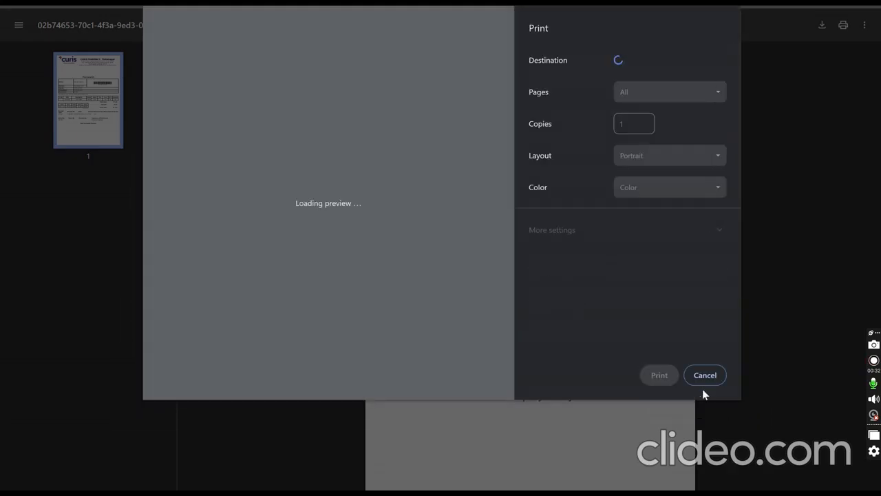
left_click(706, 380)
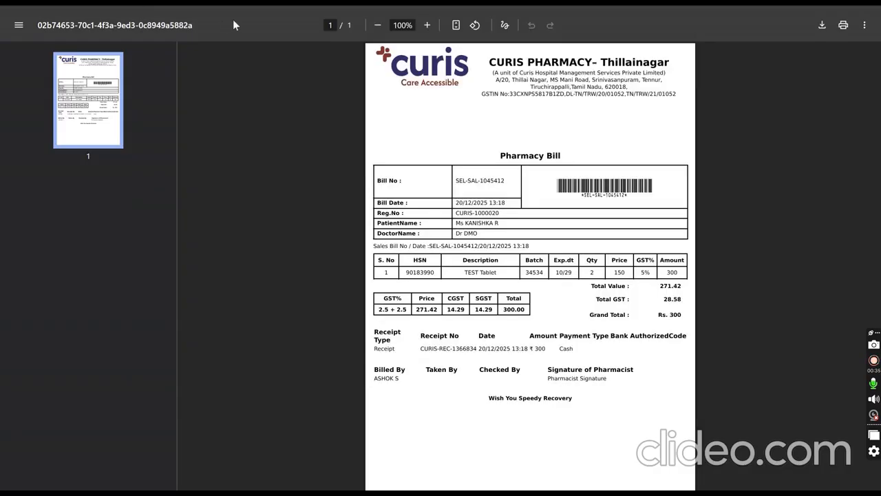
key("ctrl+w")
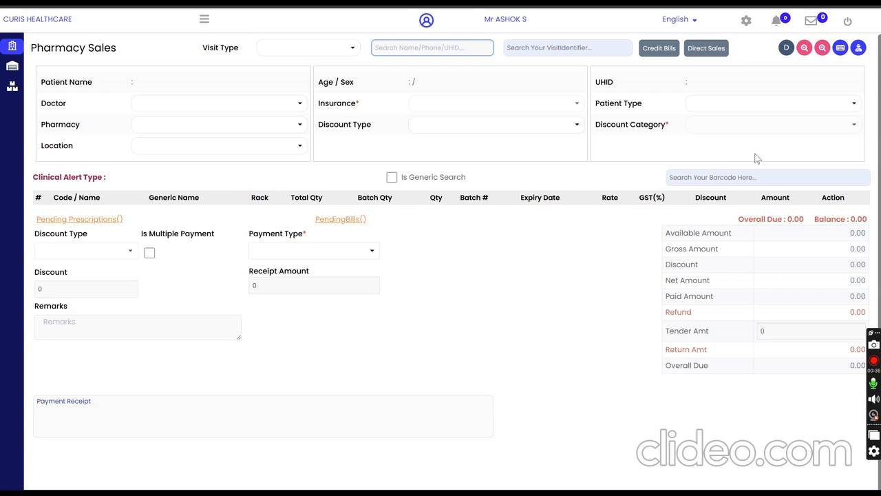
Step: Examine the list of completed previous bills with its search fields, and view the keyboard shortcuts of Pharmacy Sales
left_click(824, 48)
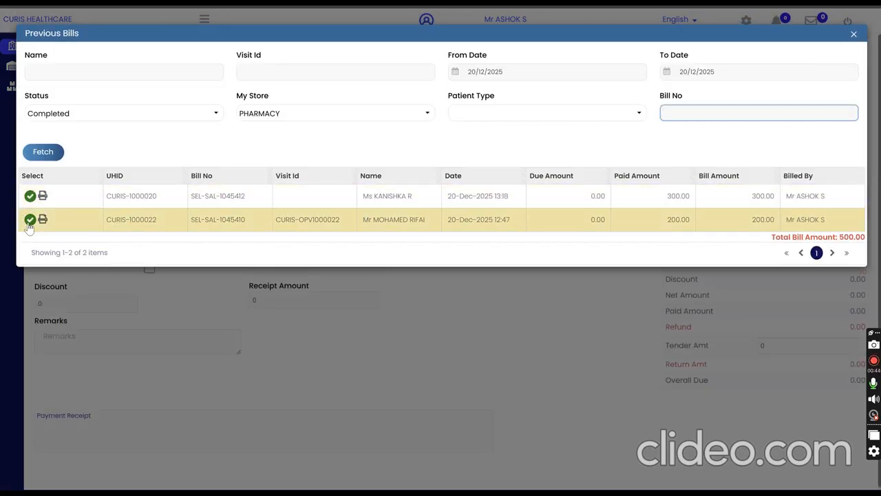
left_click(132, 77)
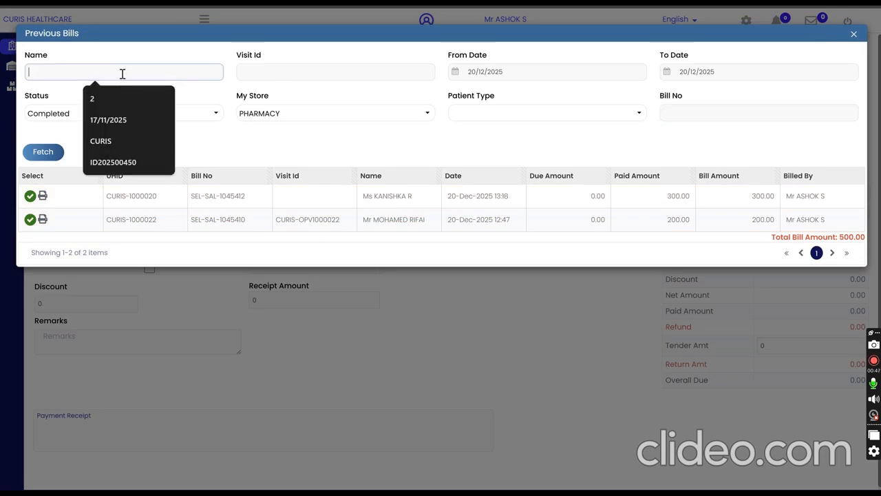
left_click(730, 112)
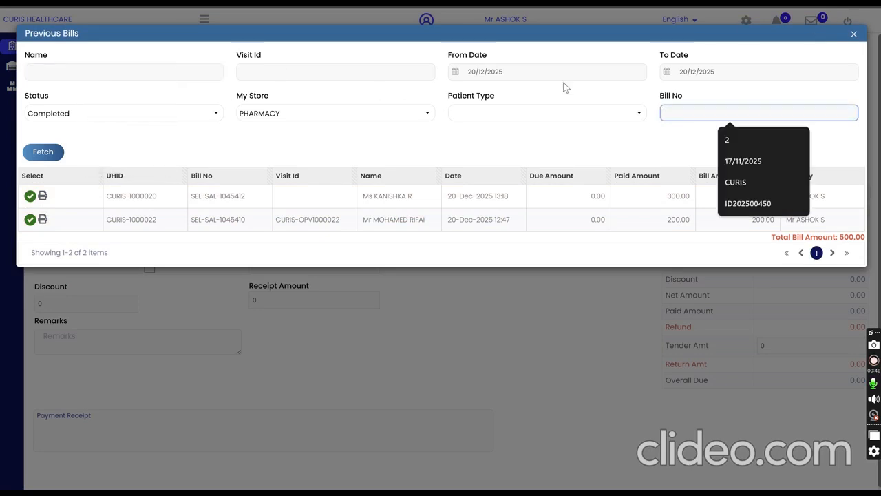
left_click(854, 33)
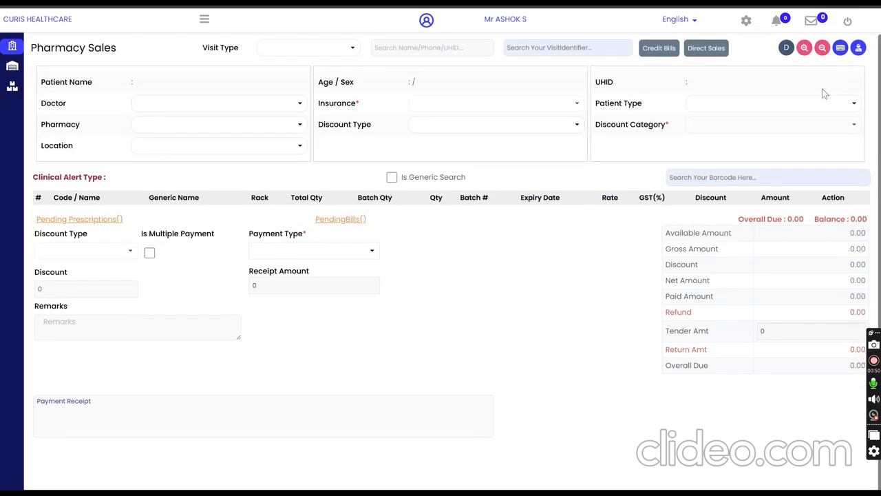
left_click(841, 47)
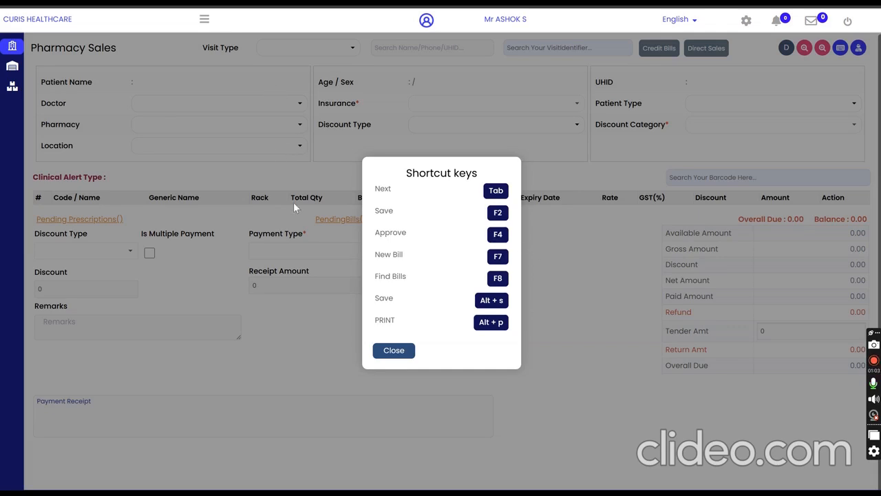
left_click(392, 351)
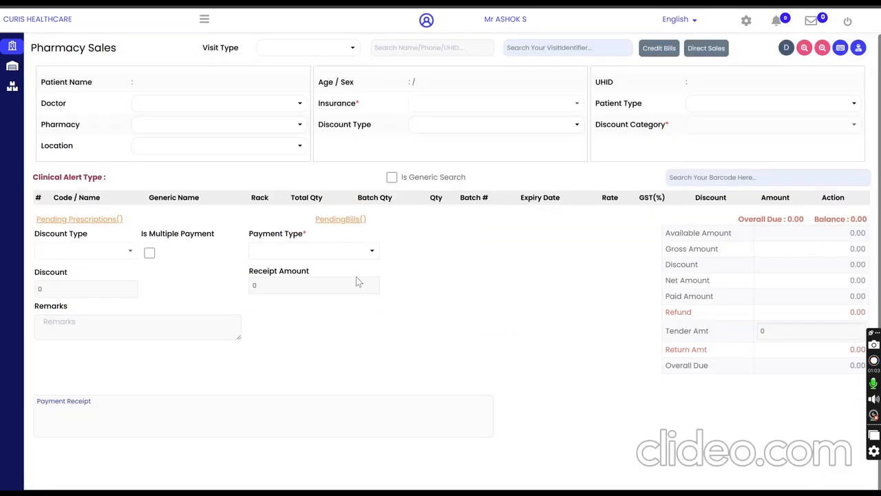
Step: Open Medicine Returns and load the second listed completed bill from the previous bills
left_click(203, 19)
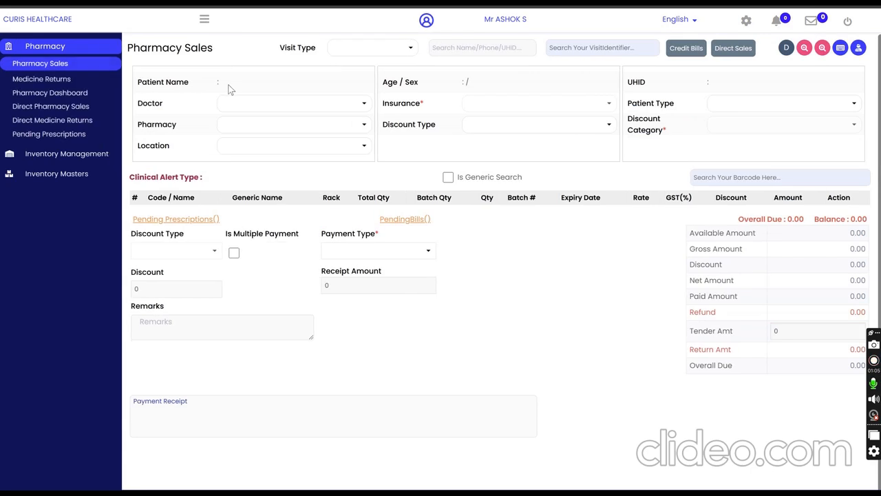
left_click(48, 81)
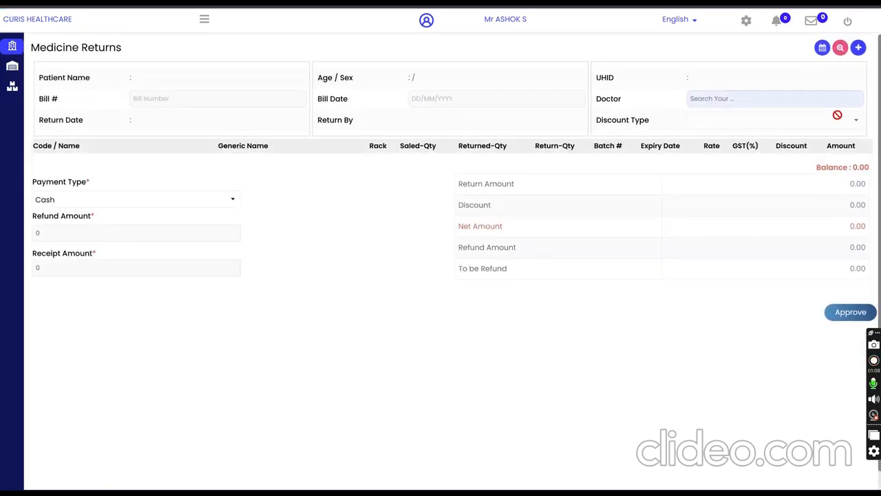
left_click(840, 49)
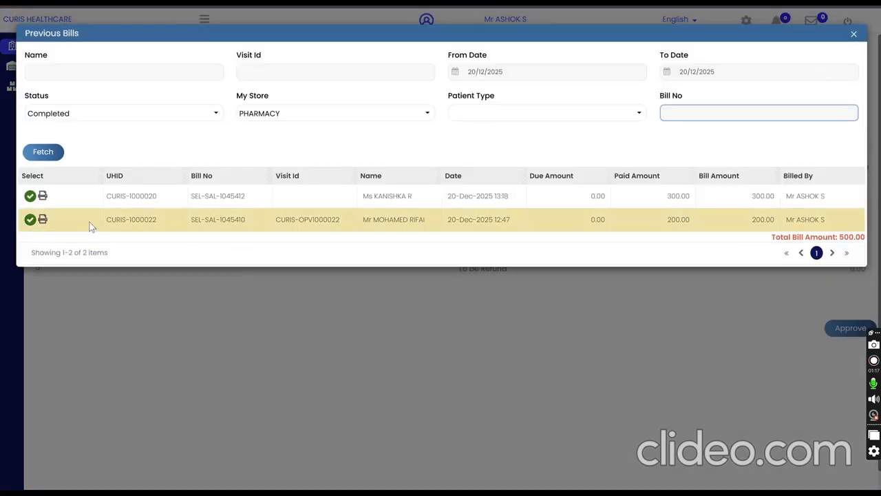
left_click(29, 221)
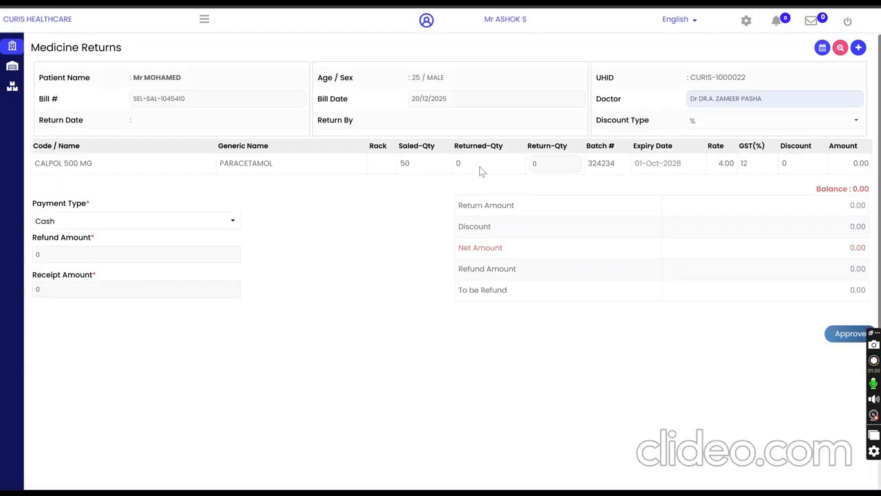
Step: Set the return quantity of CALPOL 500 MG to 10 and approve the medicine return
left_click(547, 164)
type("10")
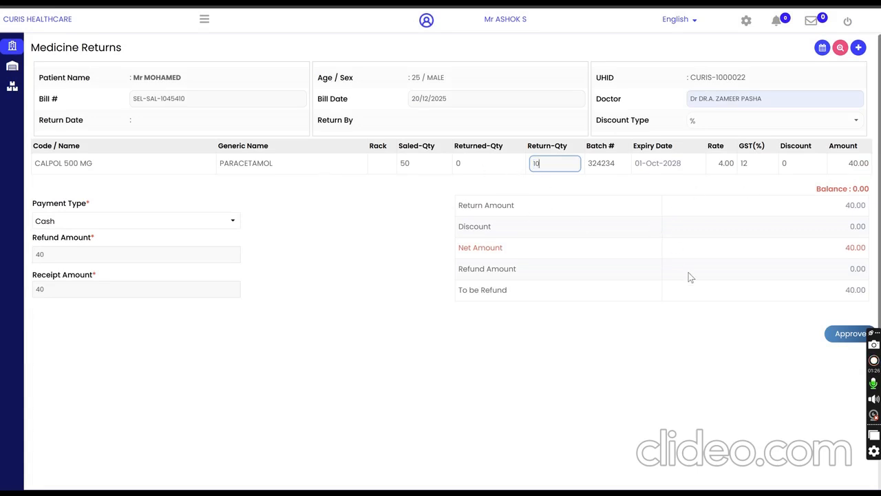
left_click(848, 334)
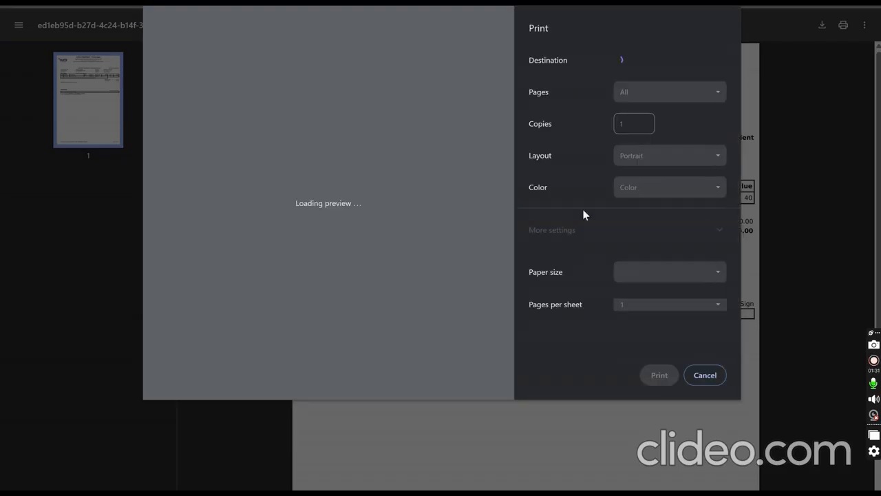
Step: Cancel printing of the return receipt, check its net and refunded amounts, and close it
left_click(711, 379)
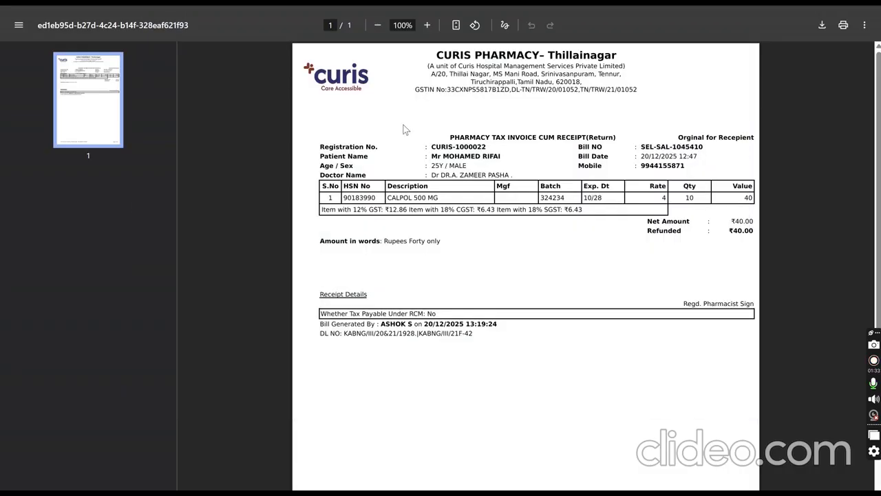
left_click_drag(733, 223, 751, 229)
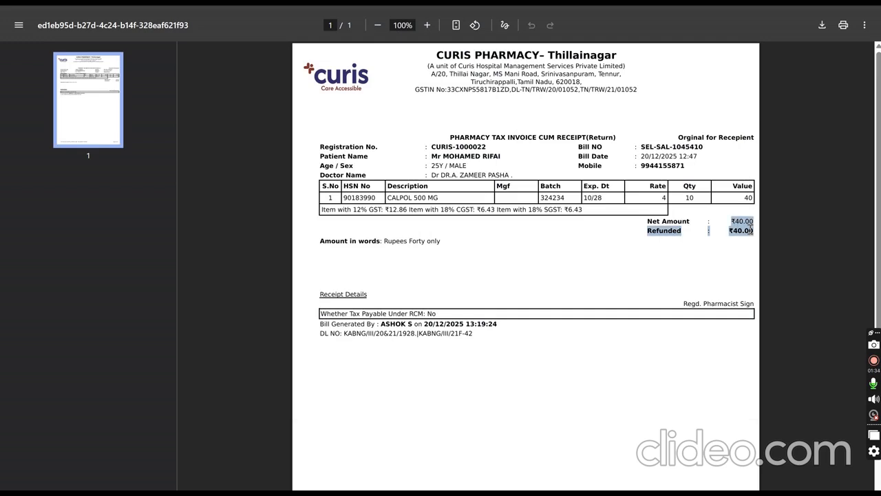
left_click(655, 264)
left_click(320, 2)
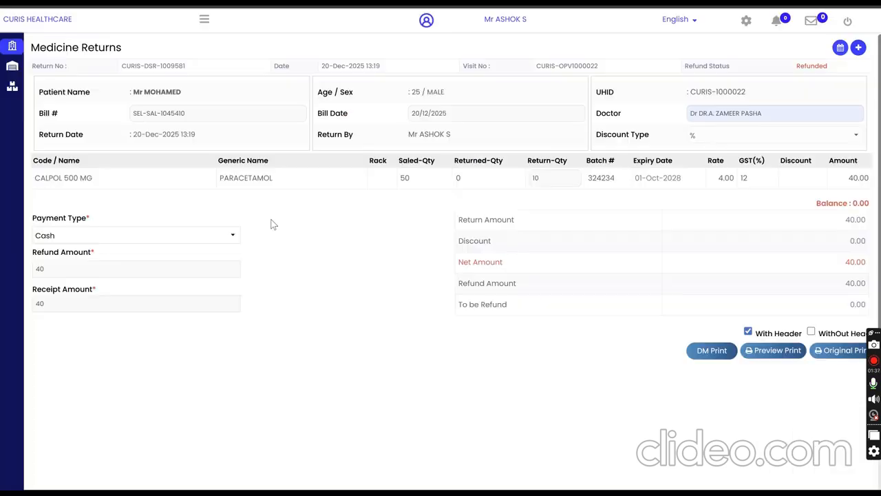
Step: Open the Pharmacy Dashboard
left_click(203, 19)
left_click(69, 94)
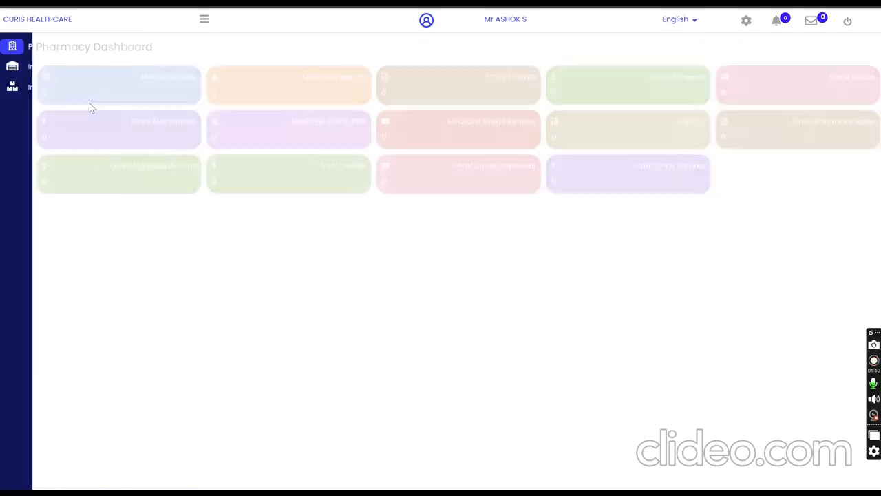
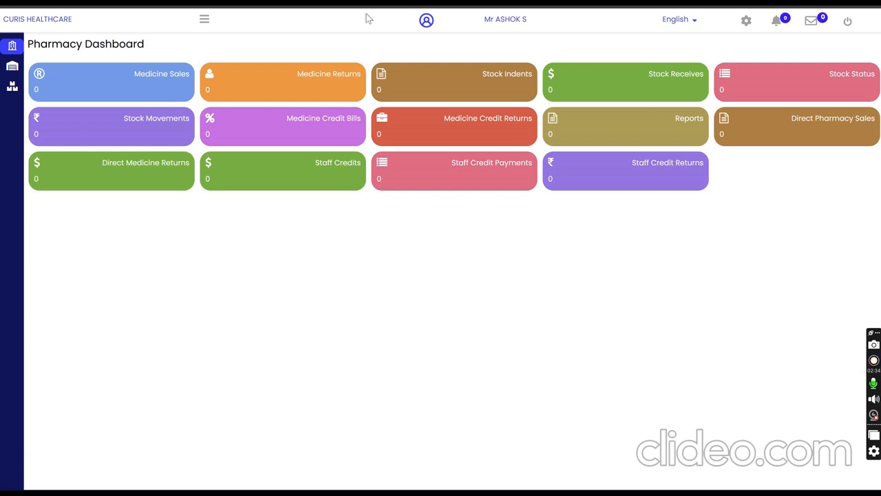
Step: View the Pharmacy Sales page from the dashboard and switch to Medicine Returns
left_click(168, 77)
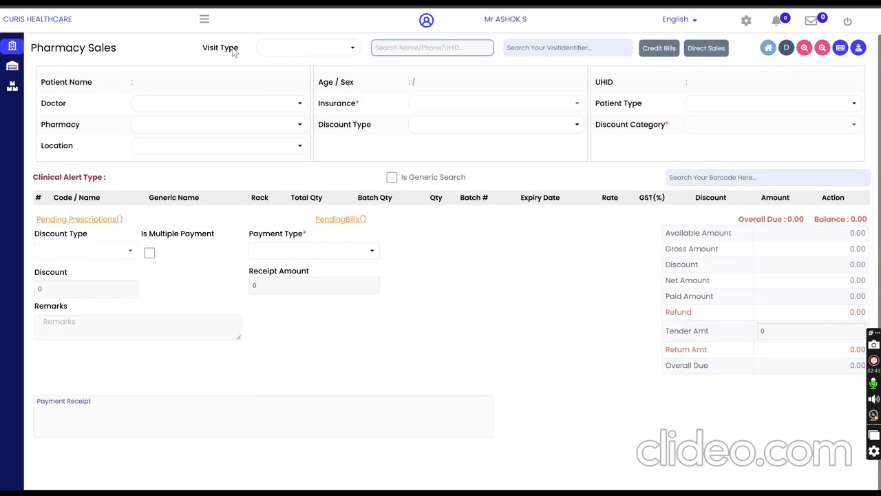
left_click(205, 23)
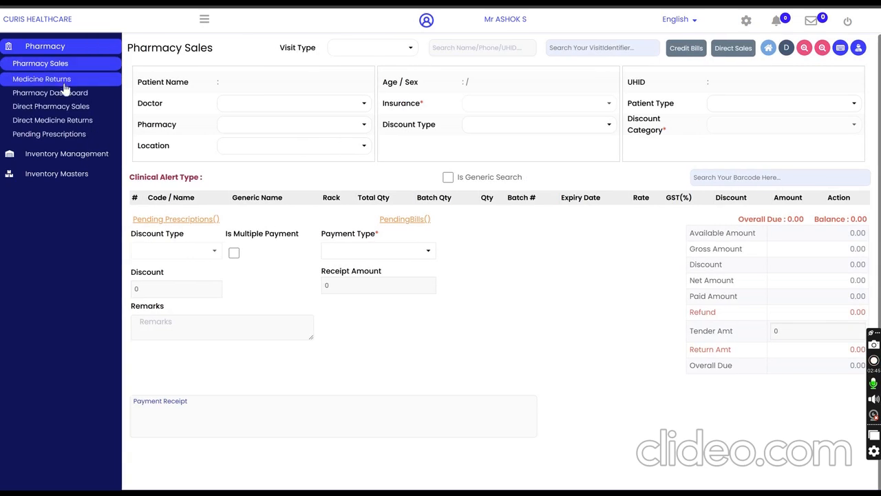
left_click(59, 80)
Step: Review the previous bills and the previous returns in Medicine Returns, closing each list
left_click(841, 47)
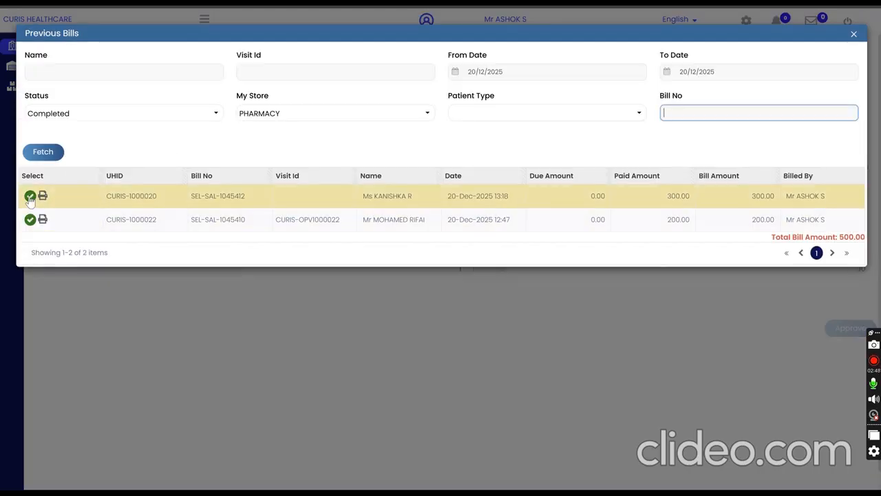
left_click(854, 36)
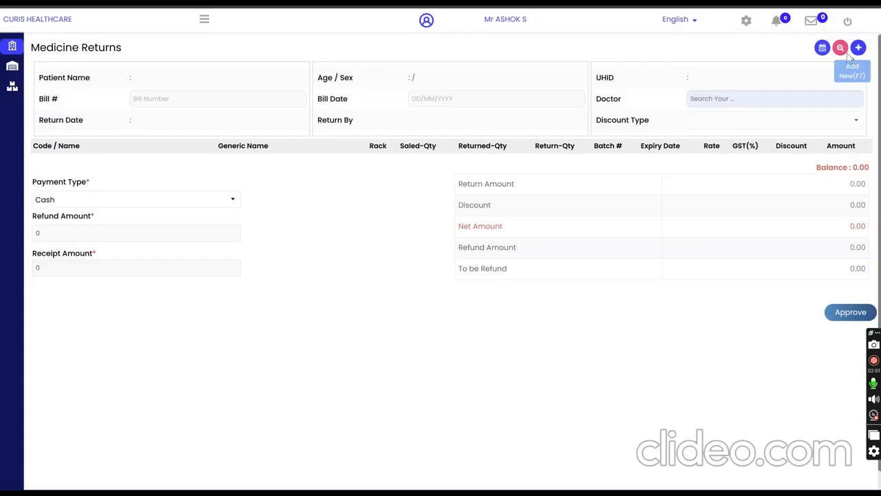
left_click(823, 47)
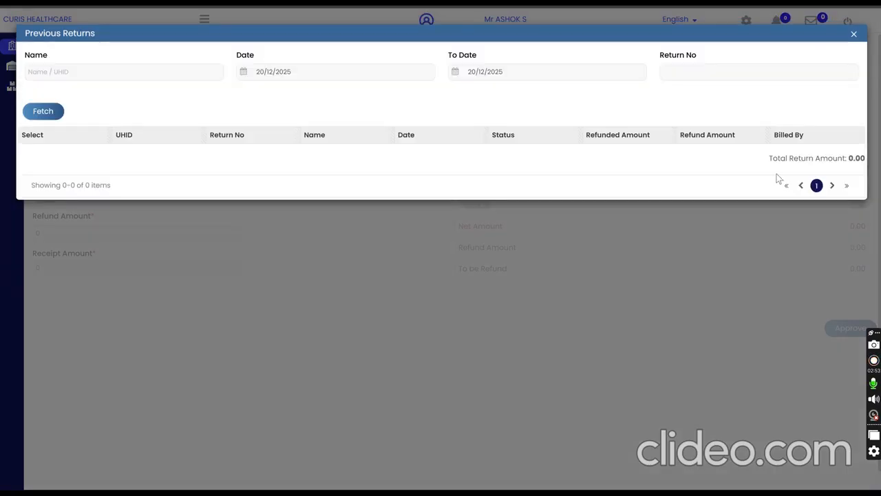
left_click(854, 34)
Step: View the Pending Prescriptions page and return to the Pharmacy Dashboard
left_click(204, 20)
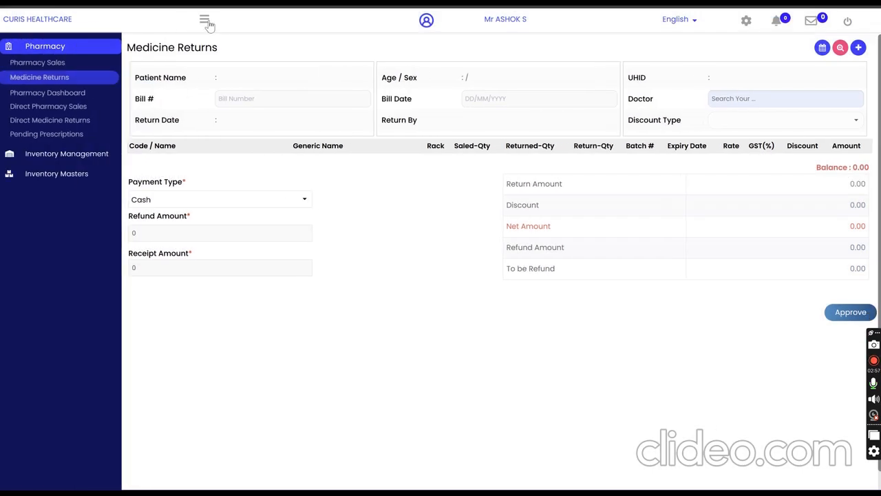
left_click(70, 136)
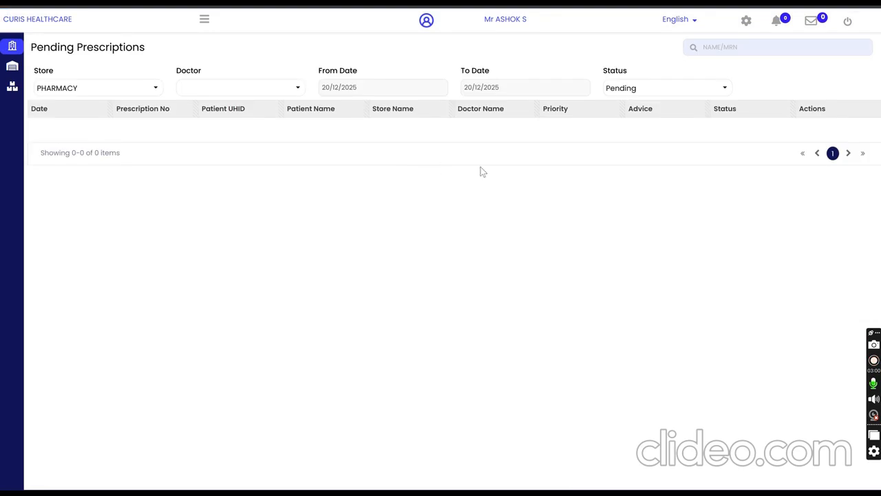
left_click(203, 22)
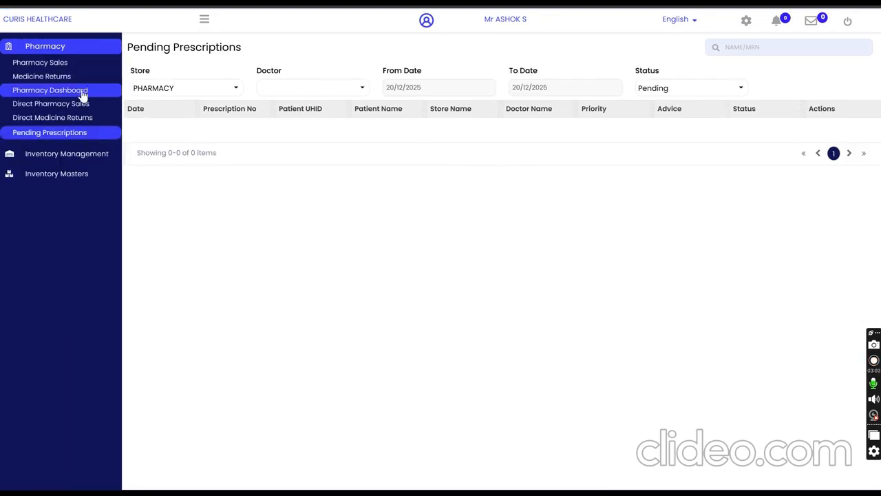
left_click(81, 92)
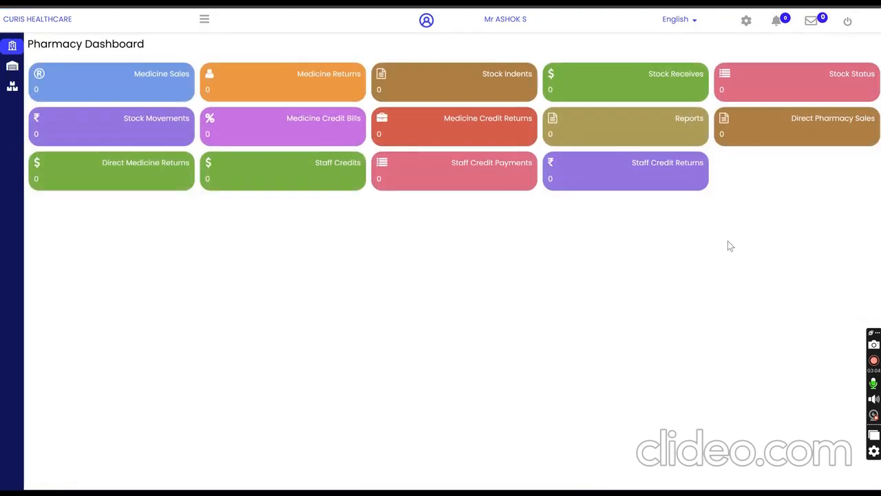
Step: Open Pharmacy Collection Reports For OTC from the pharmacy reports and load the data for the PHARMACY store
left_click(670, 122)
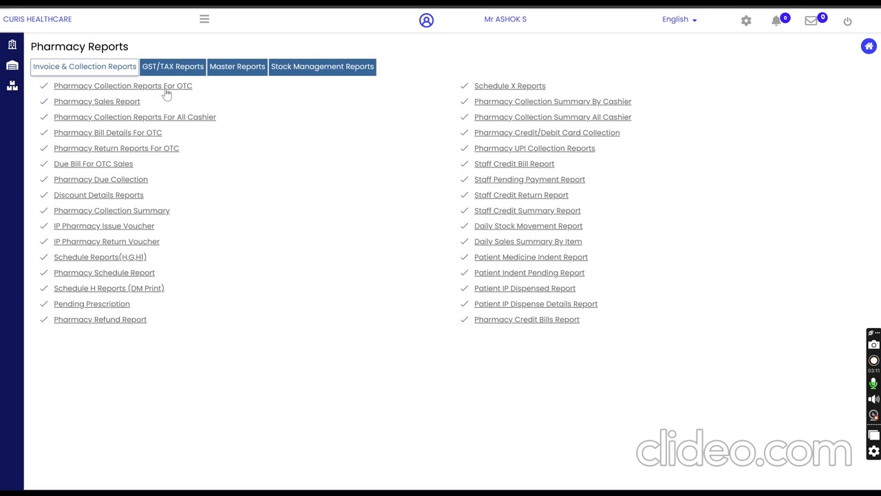
left_click(166, 94)
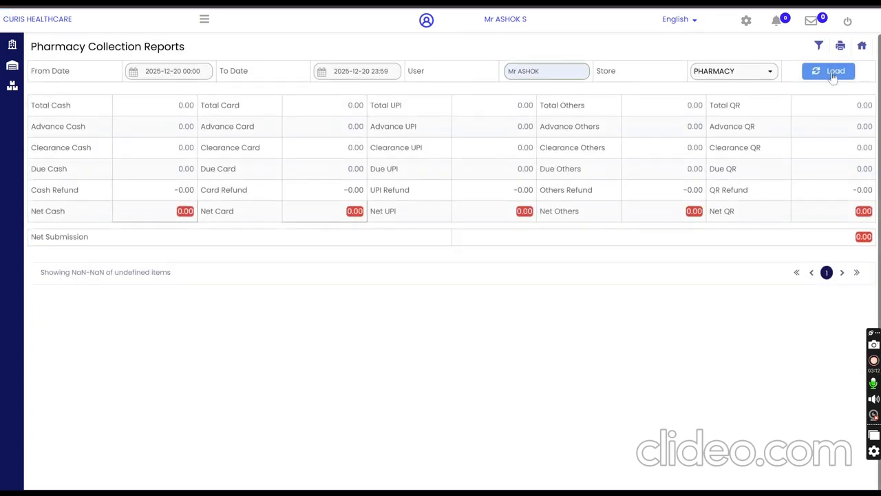
left_click(830, 72)
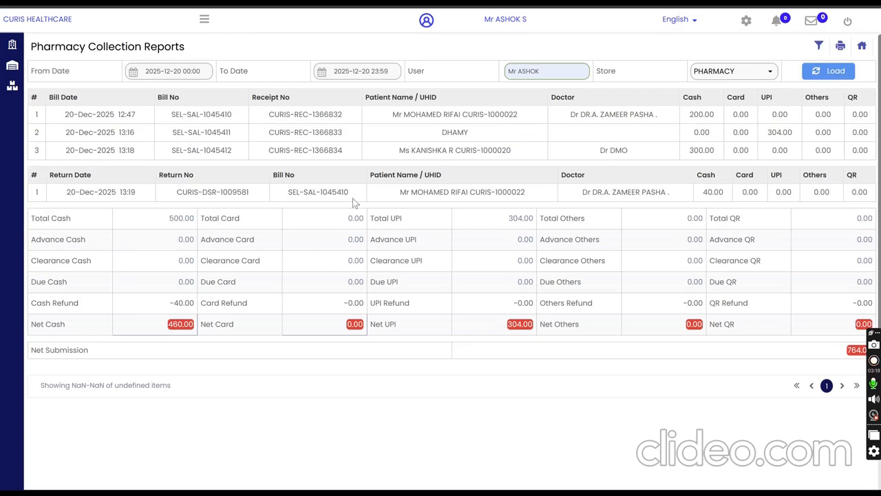
Step: Check the return entry and net cash in the collection report, and view its printable version before closing it
left_click_drag(355, 202, 658, 203)
double_click(180, 325)
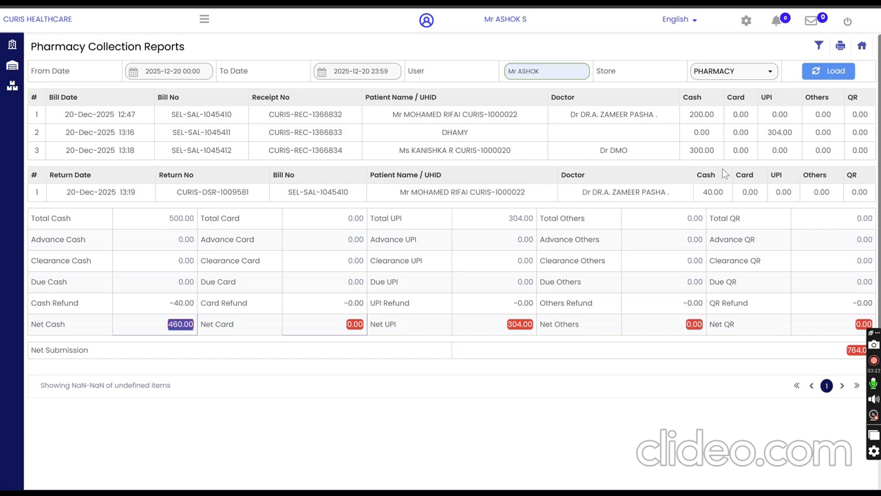
left_click(842, 48)
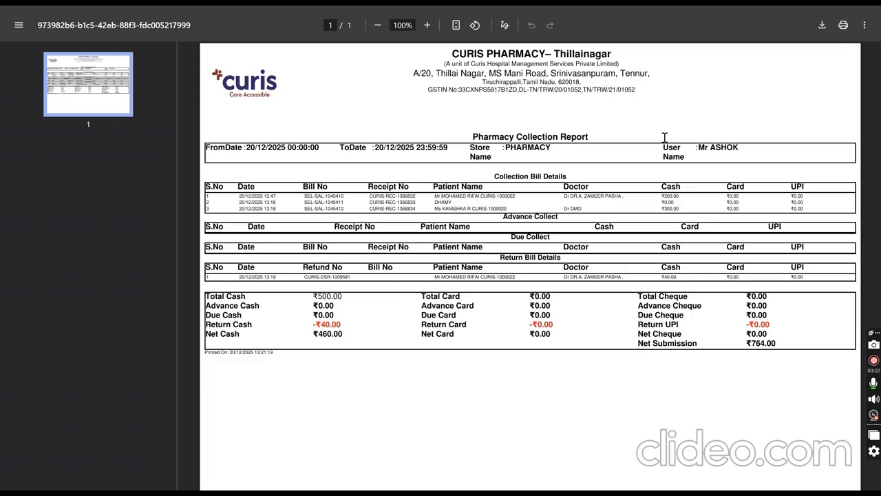
left_click(444, 3)
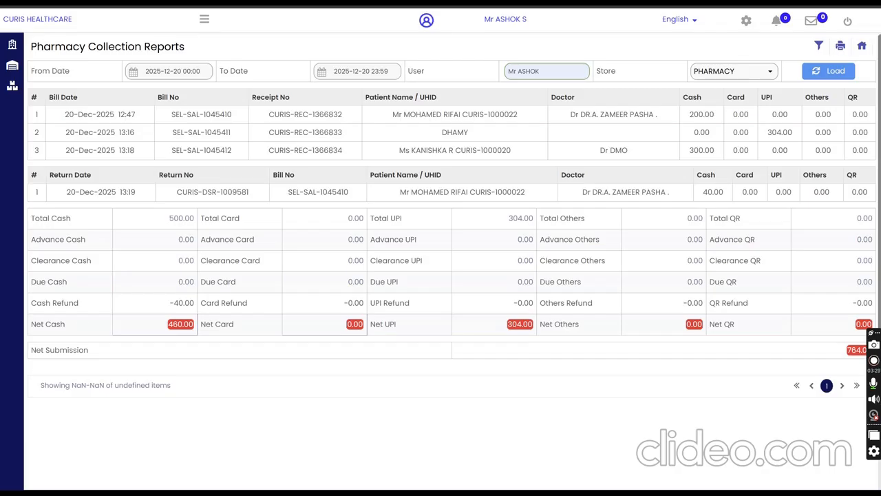
Step: Go back to the pharmacy reports and load Stock Status Reports from the Stock Management Reports
left_click(862, 47)
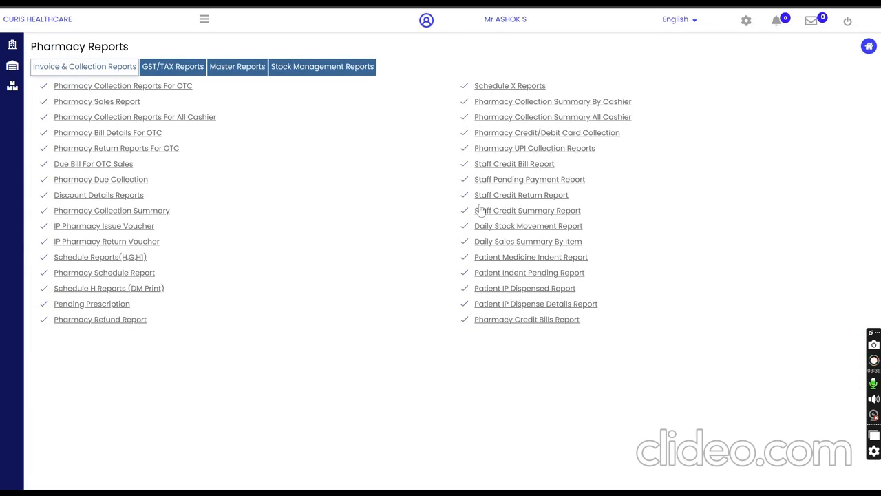
left_click(321, 69)
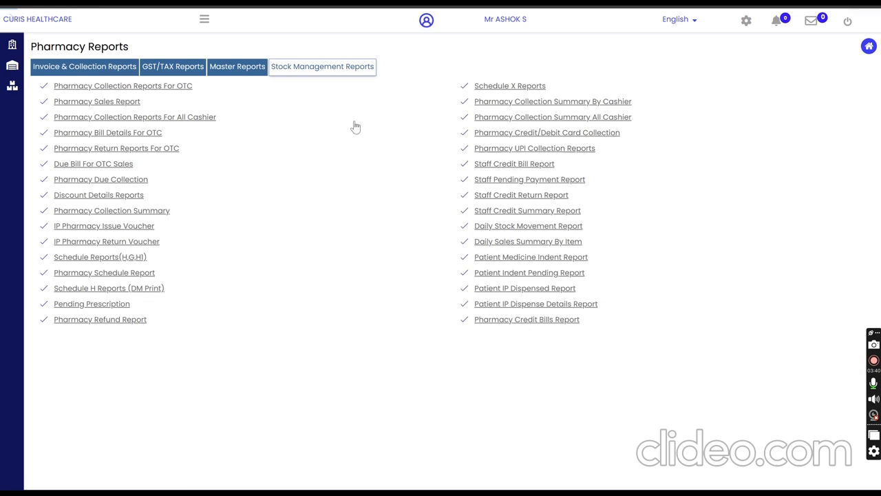
left_click(102, 88)
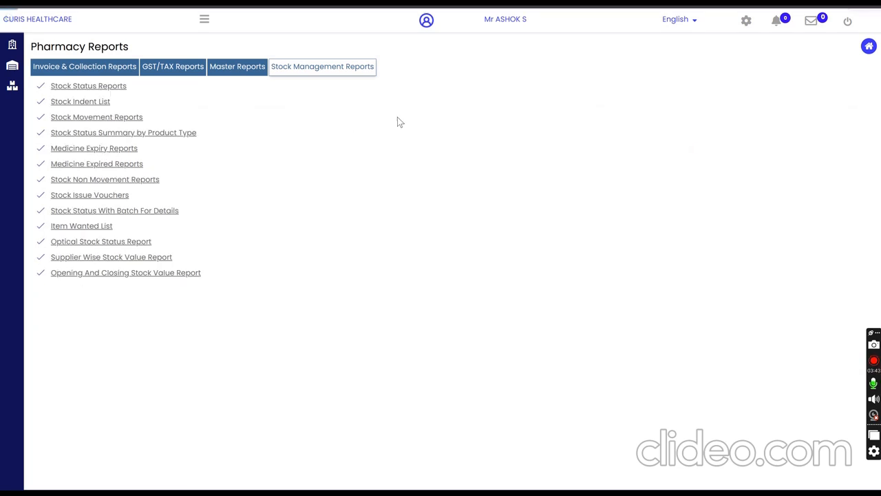
left_click(822, 72)
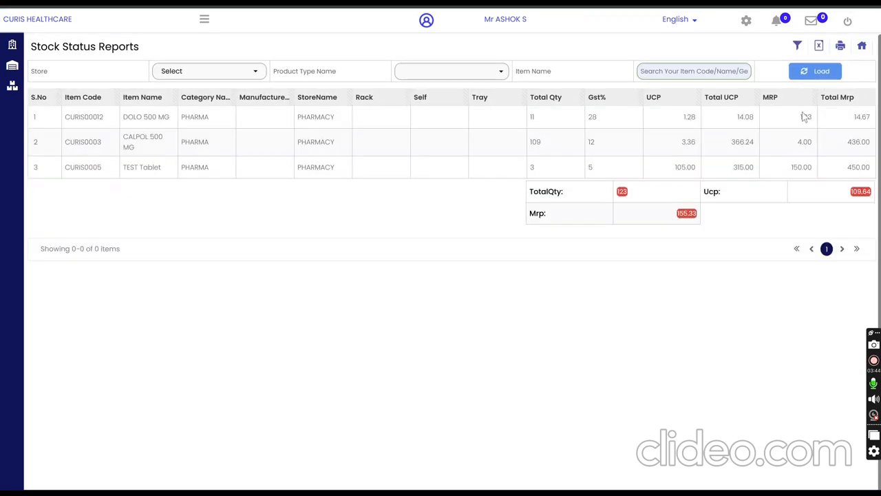
Step: Set the store filter of the stock status report to PHARMACY
left_click(214, 72)
left_click(189, 118)
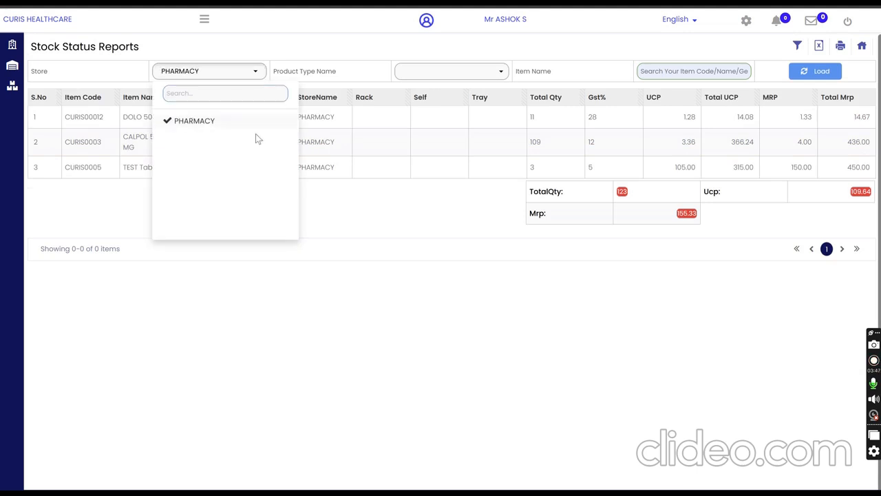
left_click(591, 164)
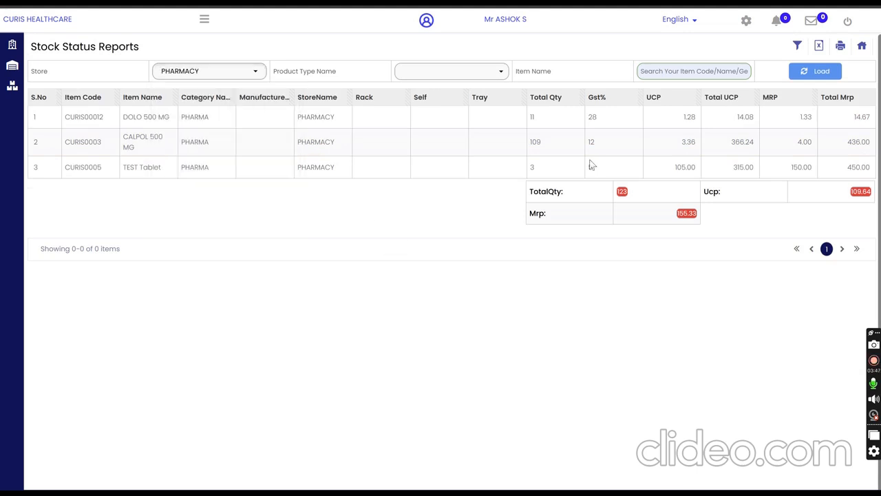
Step: Return to Pharmacy Reports and view the list of GST/TAX Reports
left_click(862, 45)
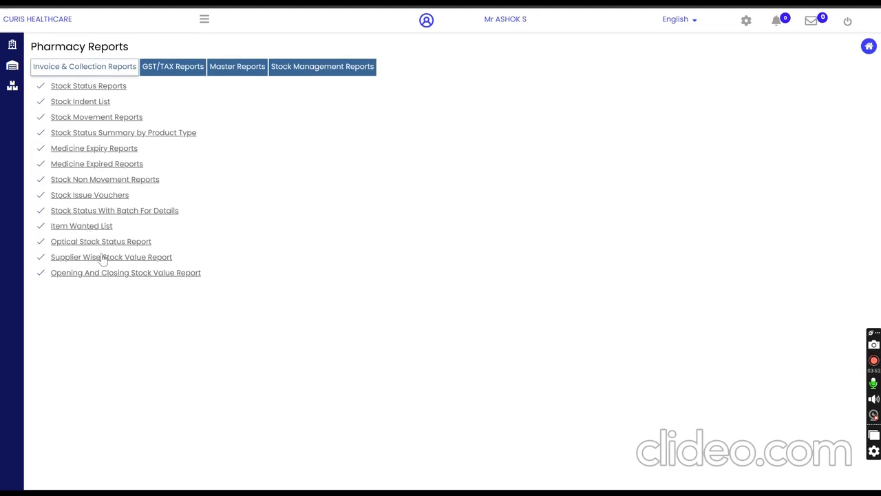
left_click(176, 69)
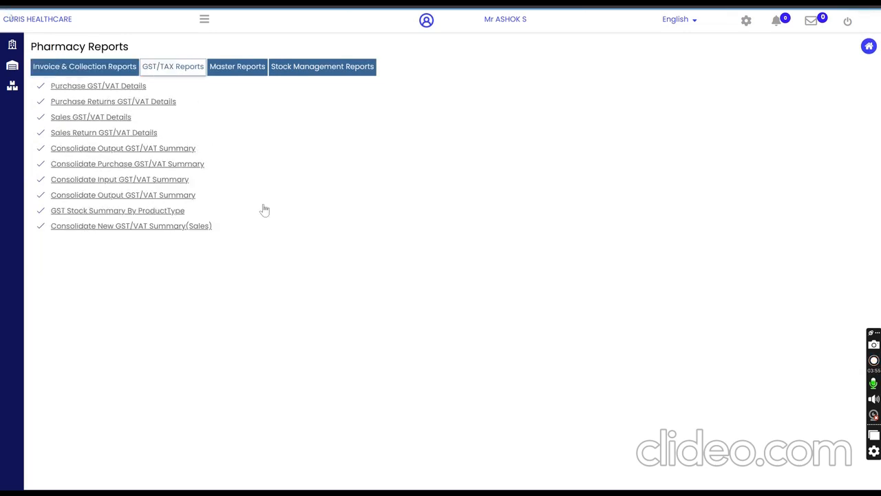
Step: View the Inventory Management entries and open the Inventory Masters Management dashboard
left_click(208, 21)
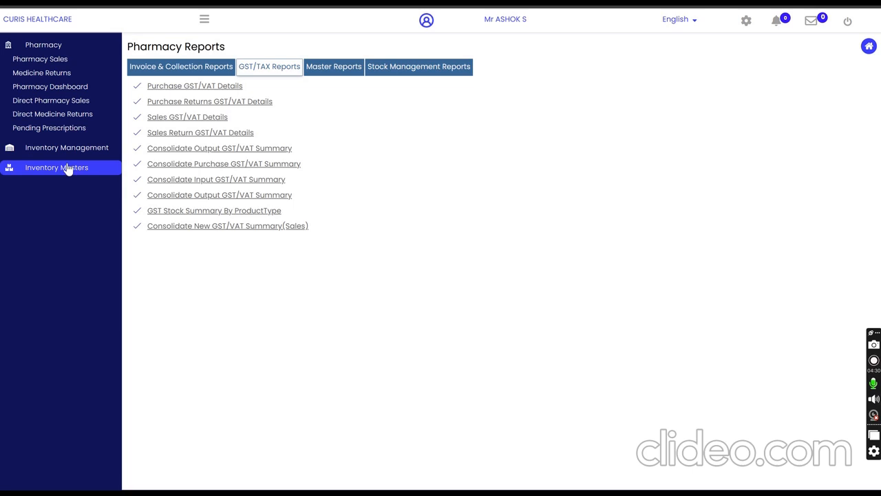
left_click(89, 151)
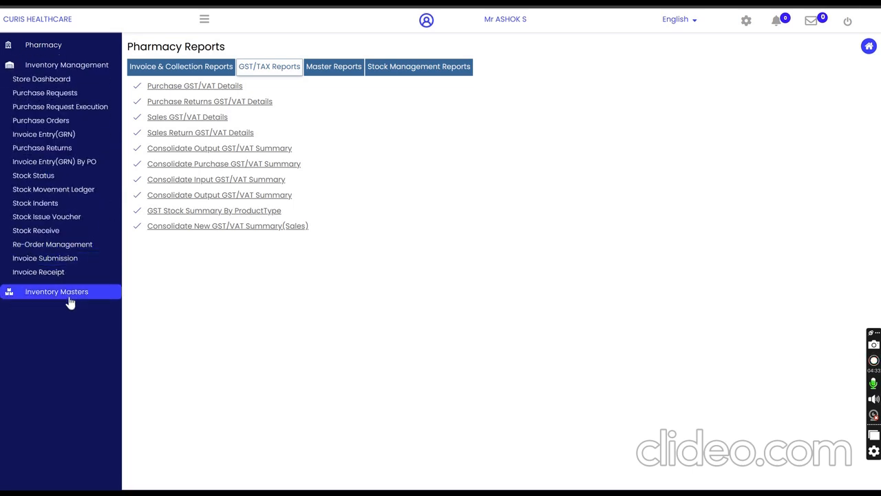
left_click(68, 298)
left_click(82, 142)
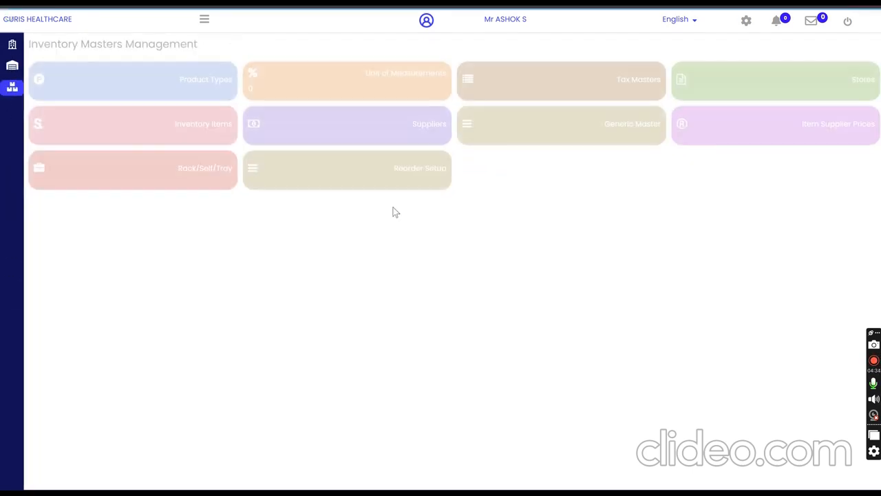